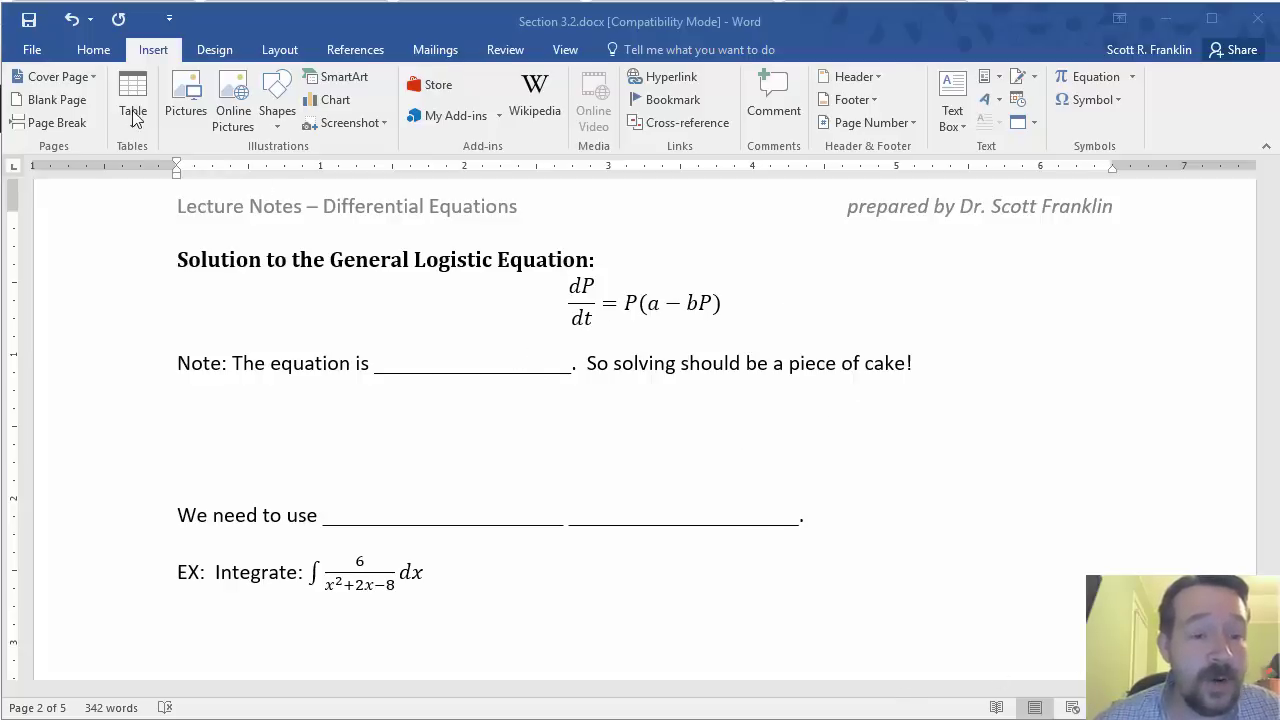
Add an empty paragraph below the Note line to make room for an equation
click(213, 435)
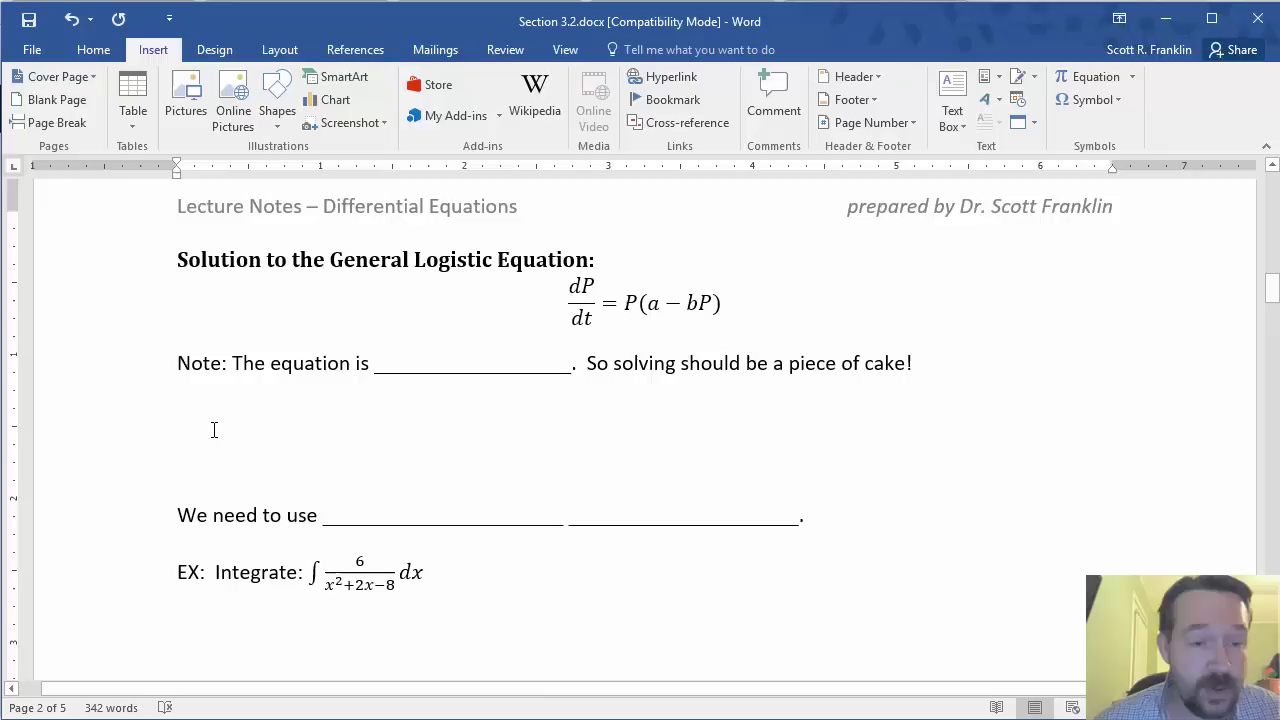
key(Return)
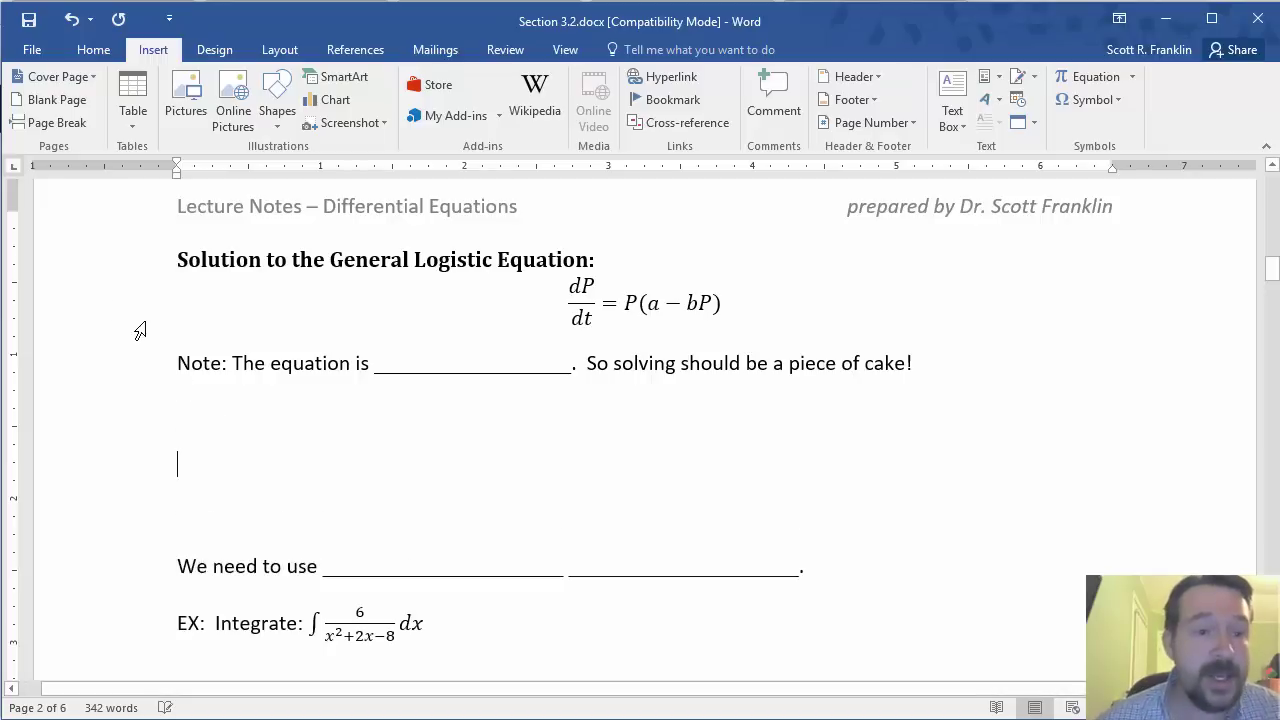
Insert a 1x3 table with narrow outer columns, a wide middle one, and () in the last cell
click(136, 115)
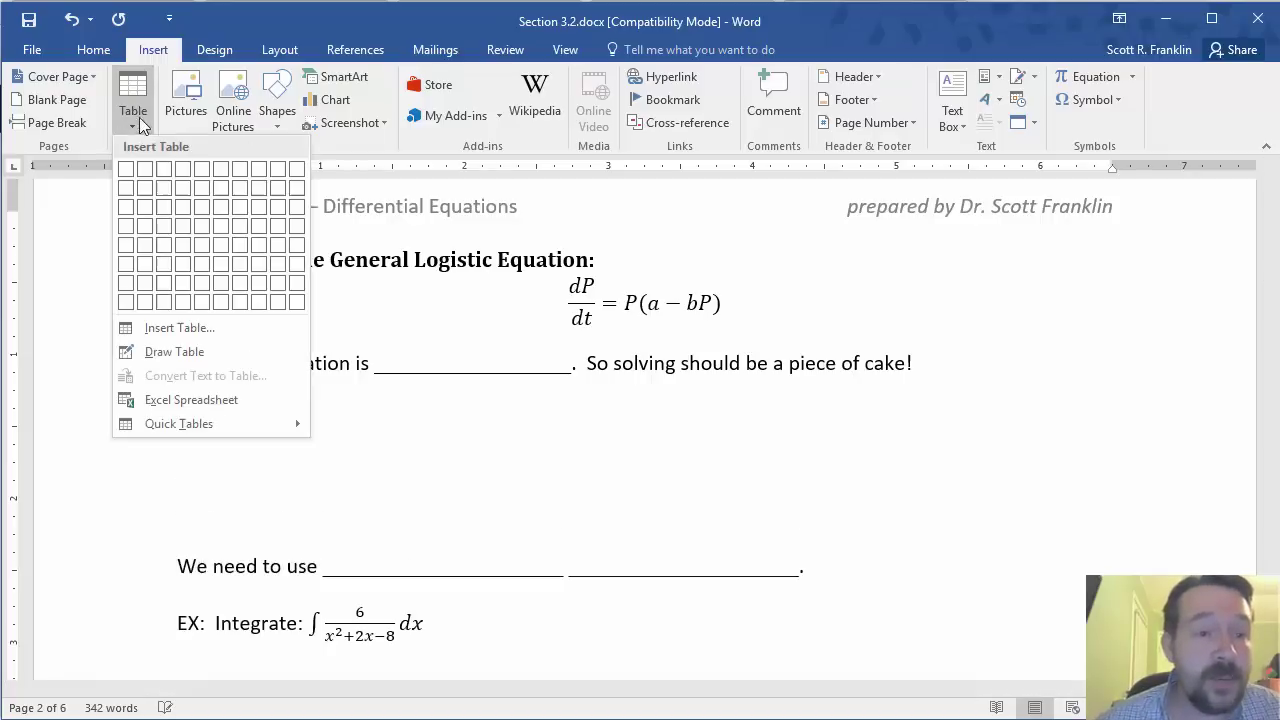
click(165, 172)
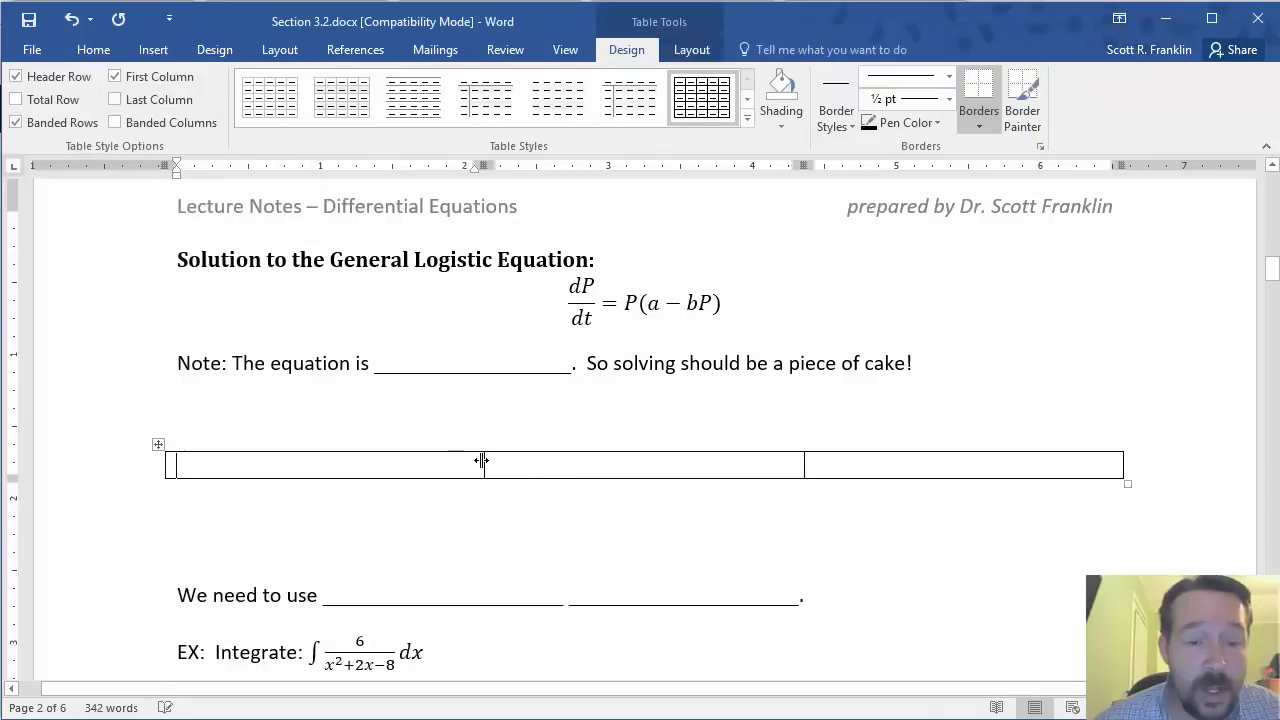
drag(462, 460, 248, 490)
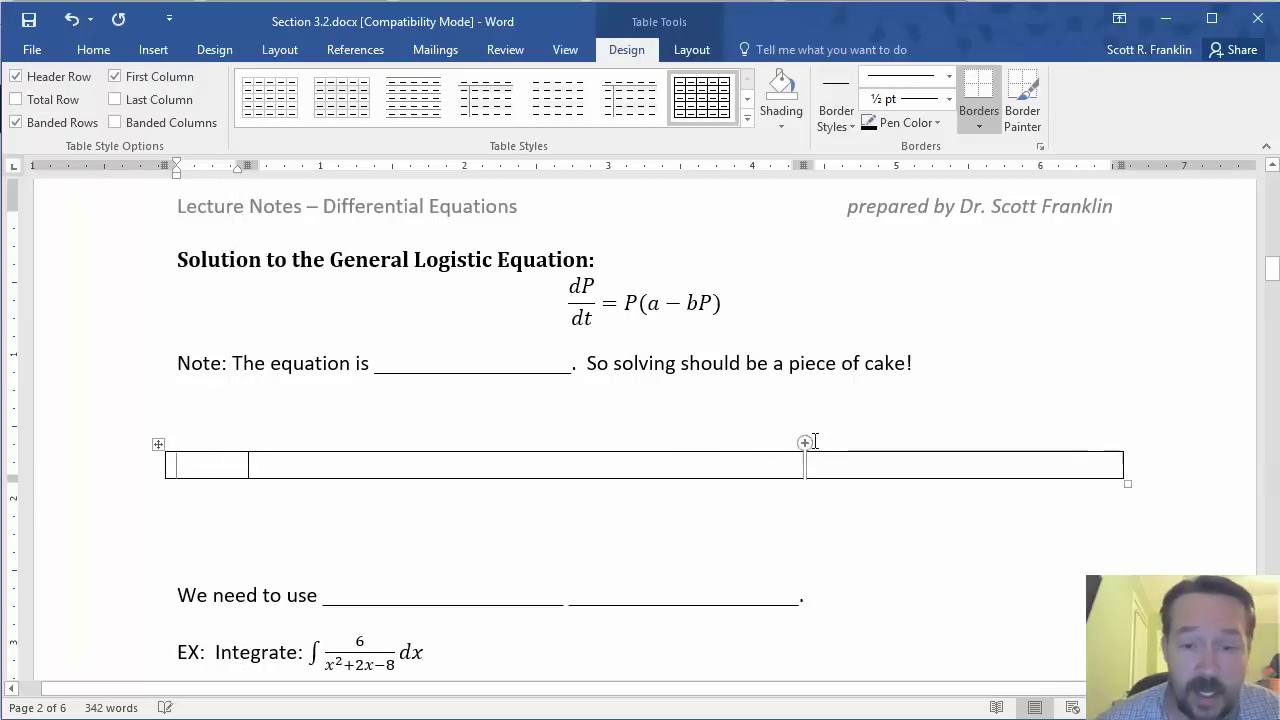
drag(802, 458, 1040, 456)
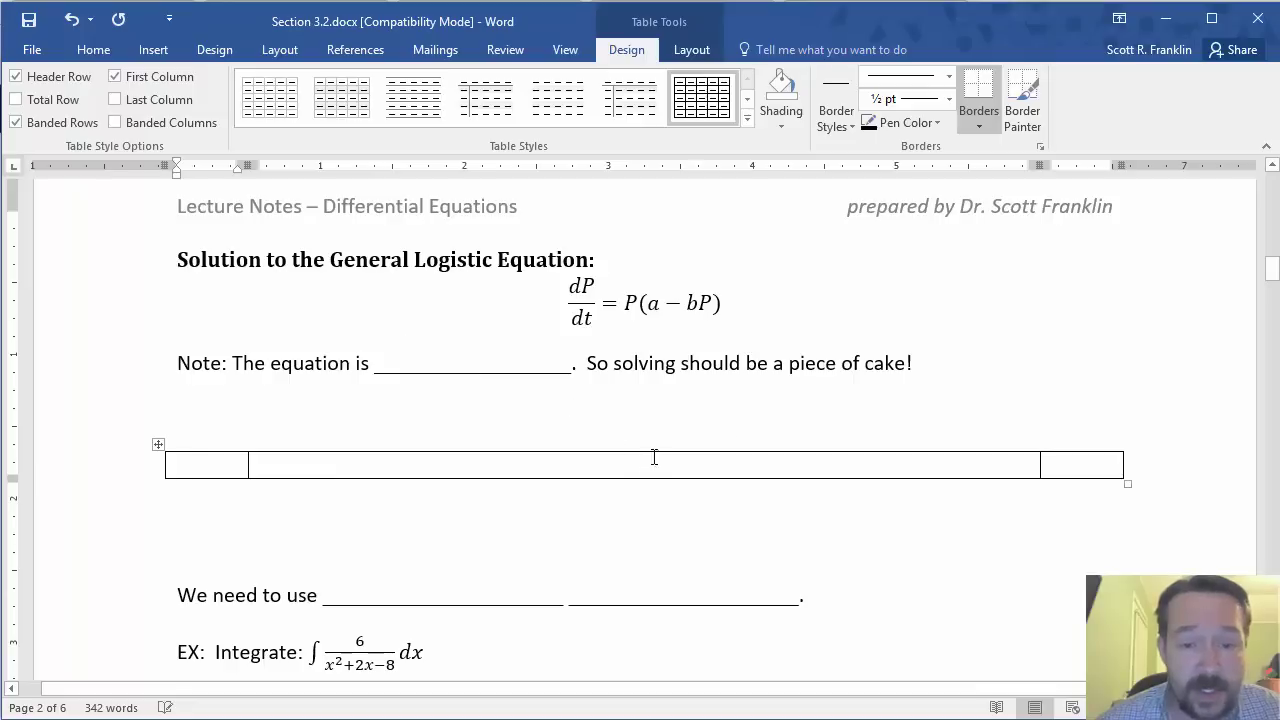
click(1080, 468)
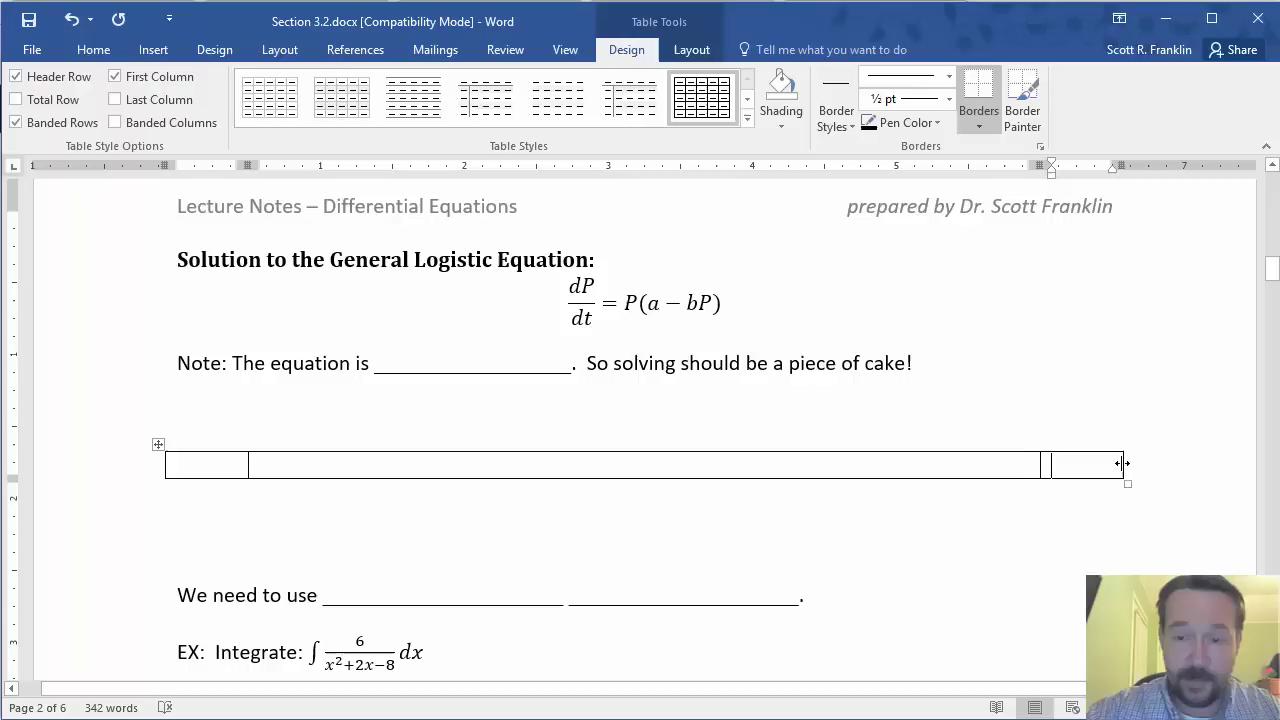
text(())
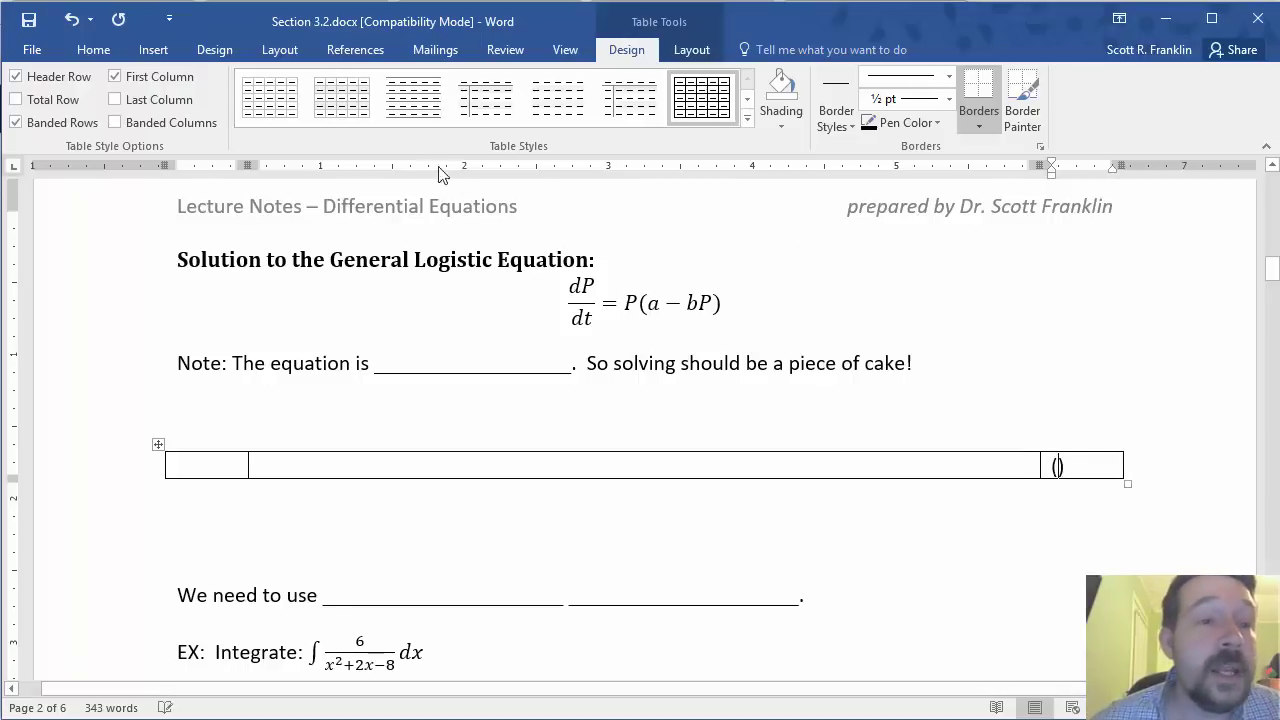
Insert a SEQ Eq field between the parentheses so the right cell reads (1)
click(158, 51)
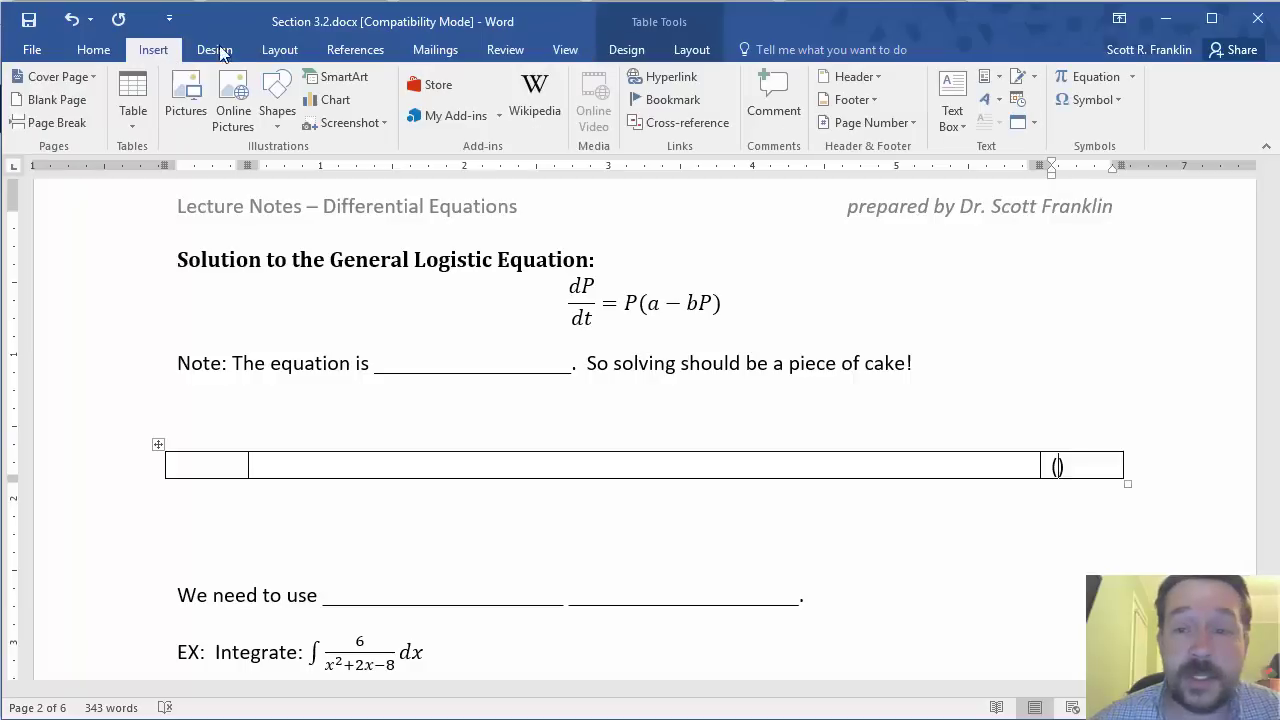
click(995, 82)
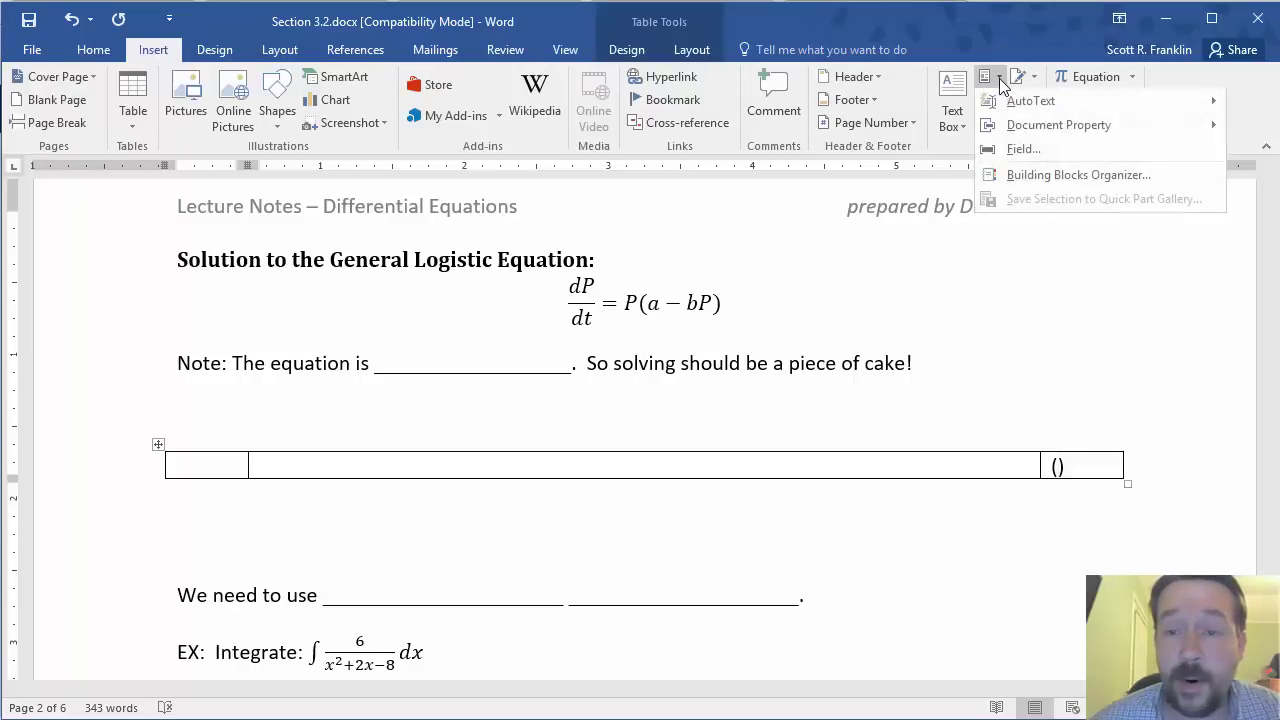
mouse_move(1007, 110)
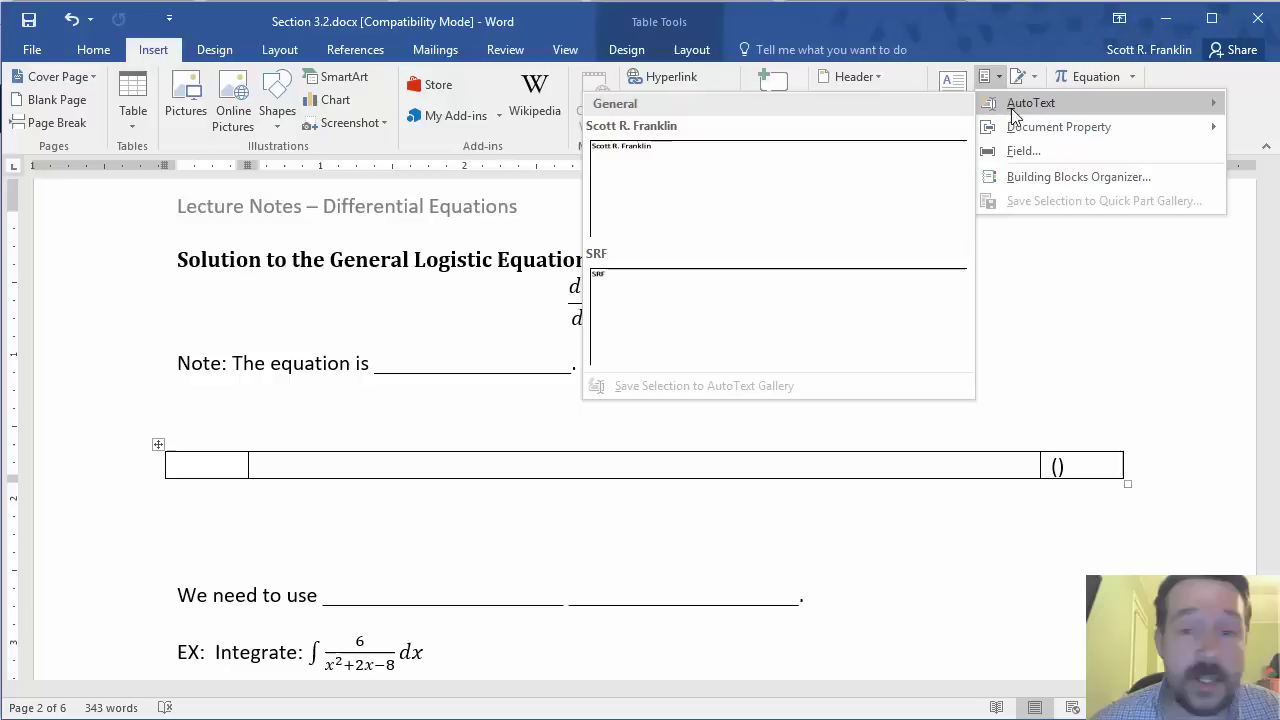
click(1023, 151)
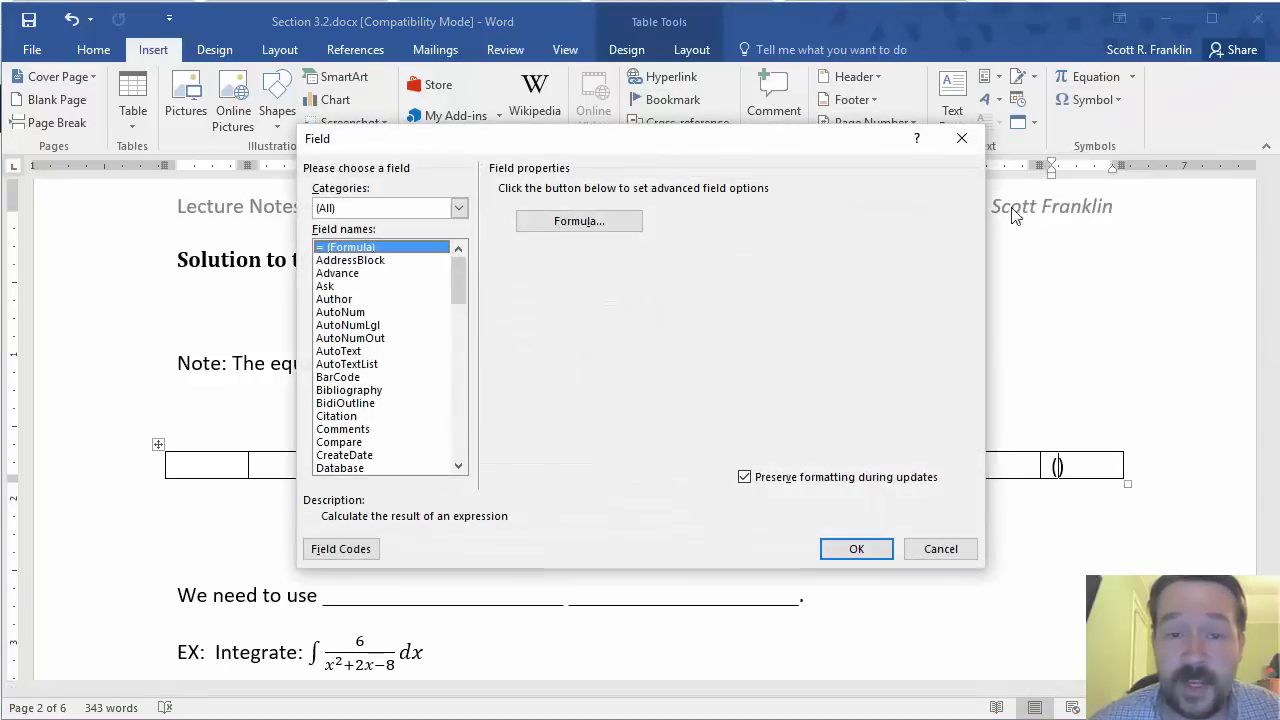
drag(459, 300, 440, 421)
click(340, 443)
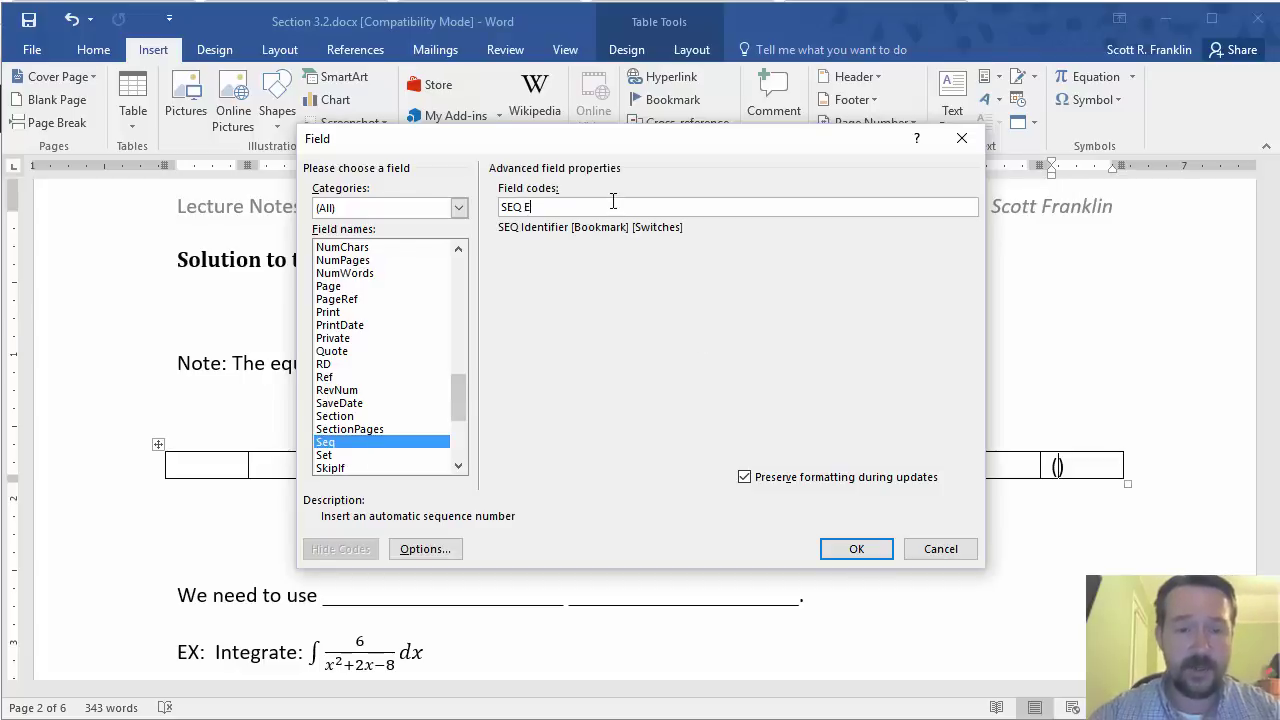
click(856, 548)
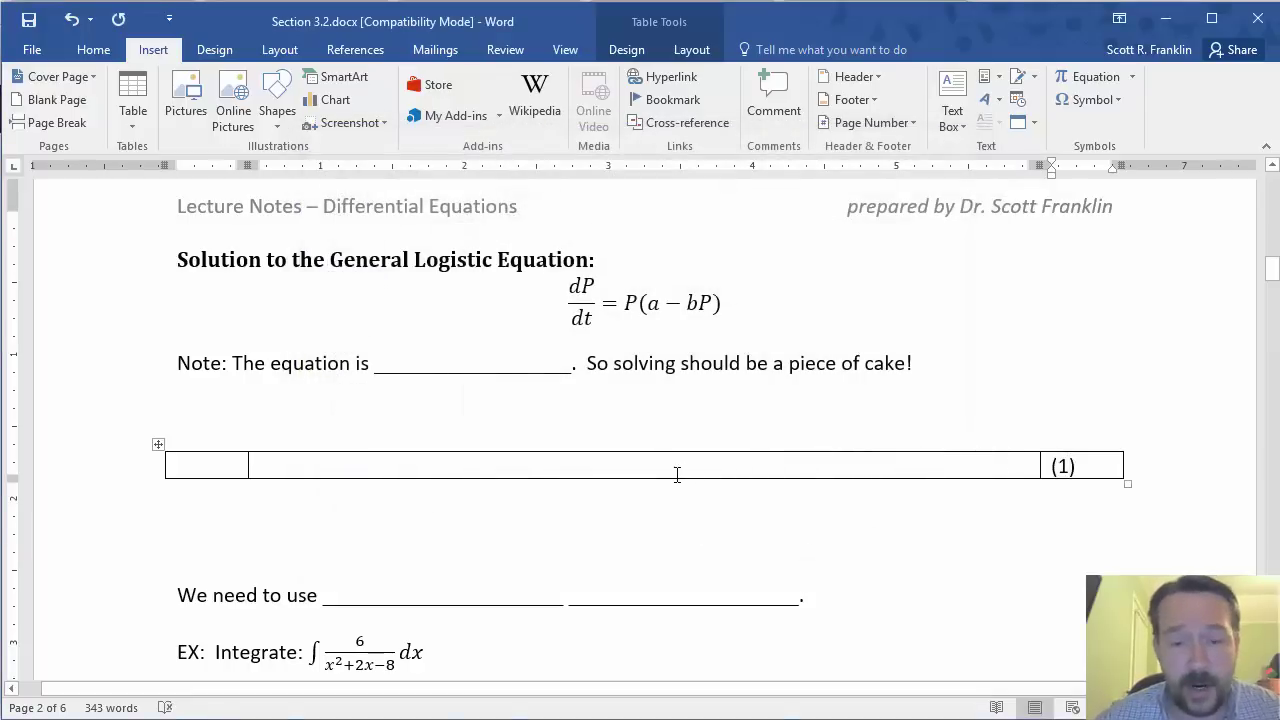
Insert an empty equation placeholder in the middle table cell
click(648, 466)
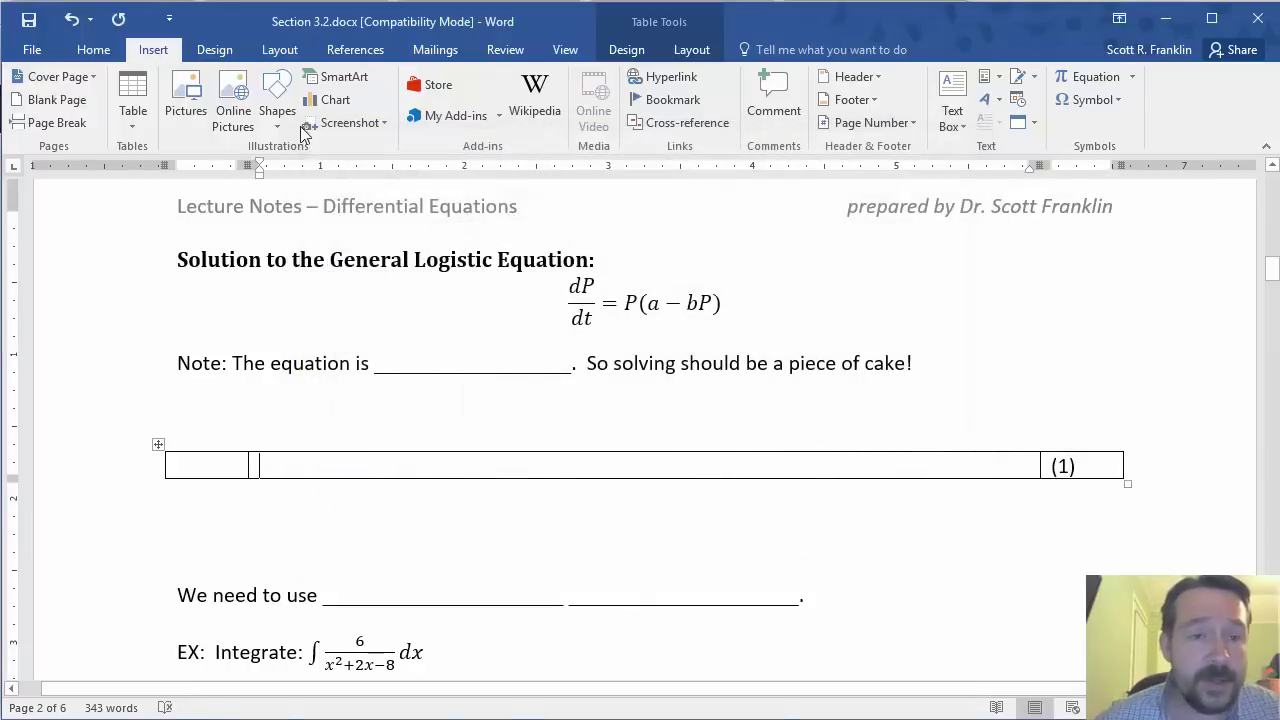
click(93, 49)
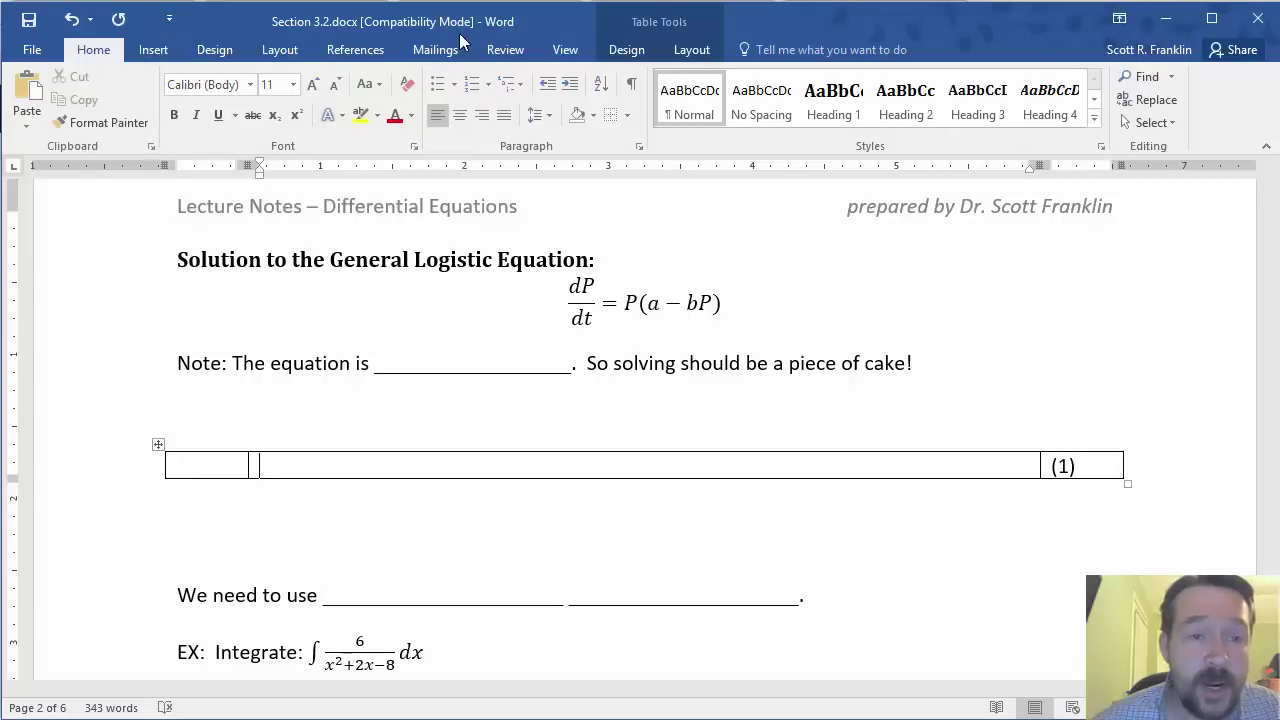
click(156, 50)
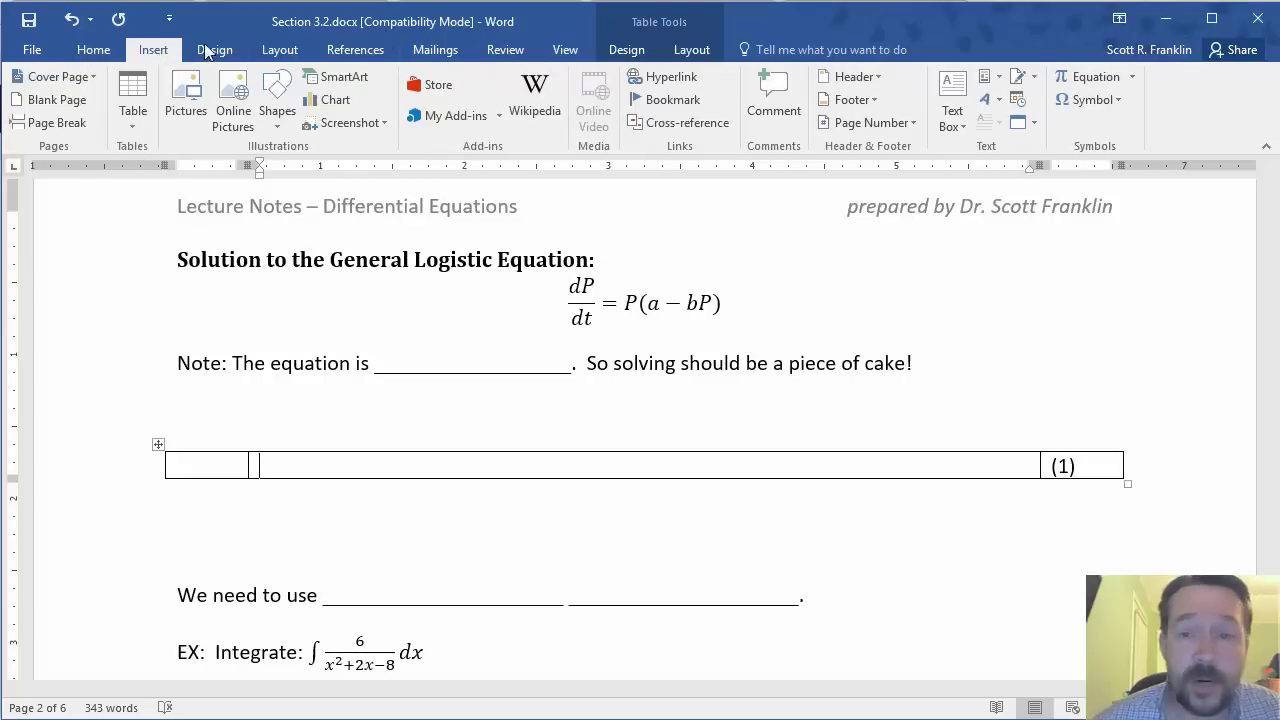
click(1115, 77)
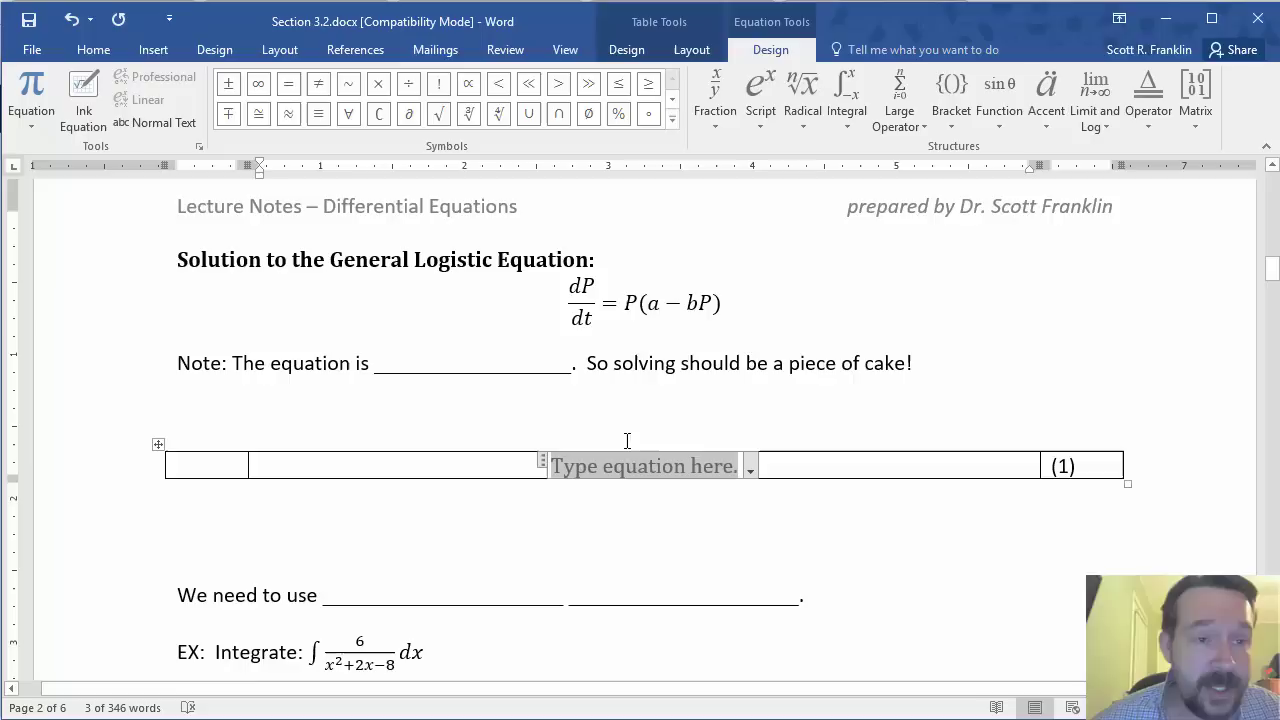
click(793, 460)
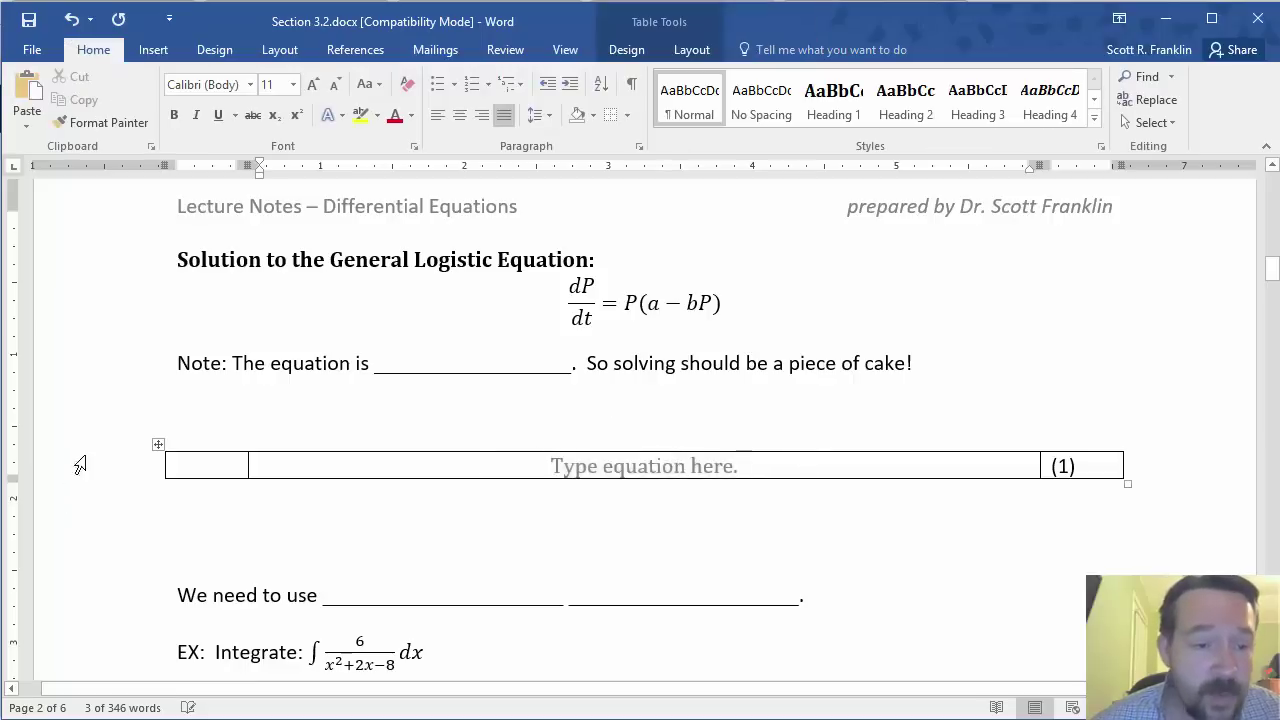
Center-align the contents of every cell in the table row
click(158, 444)
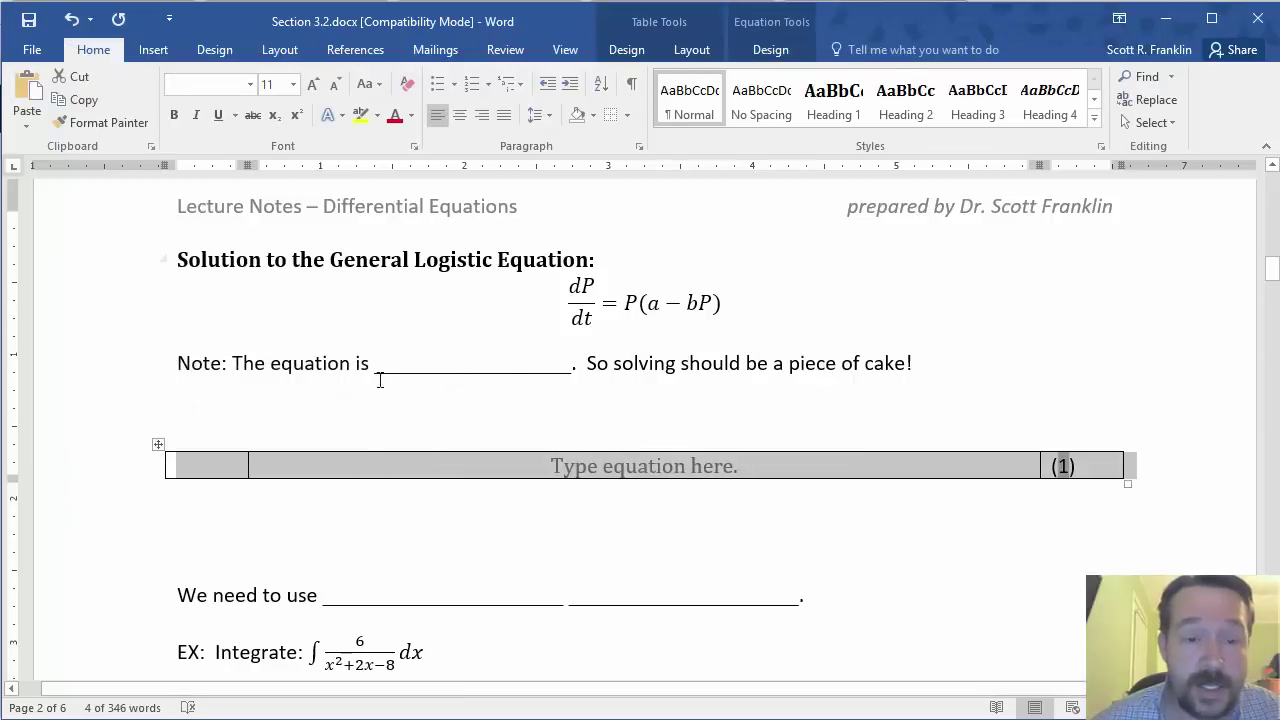
click(770, 48)
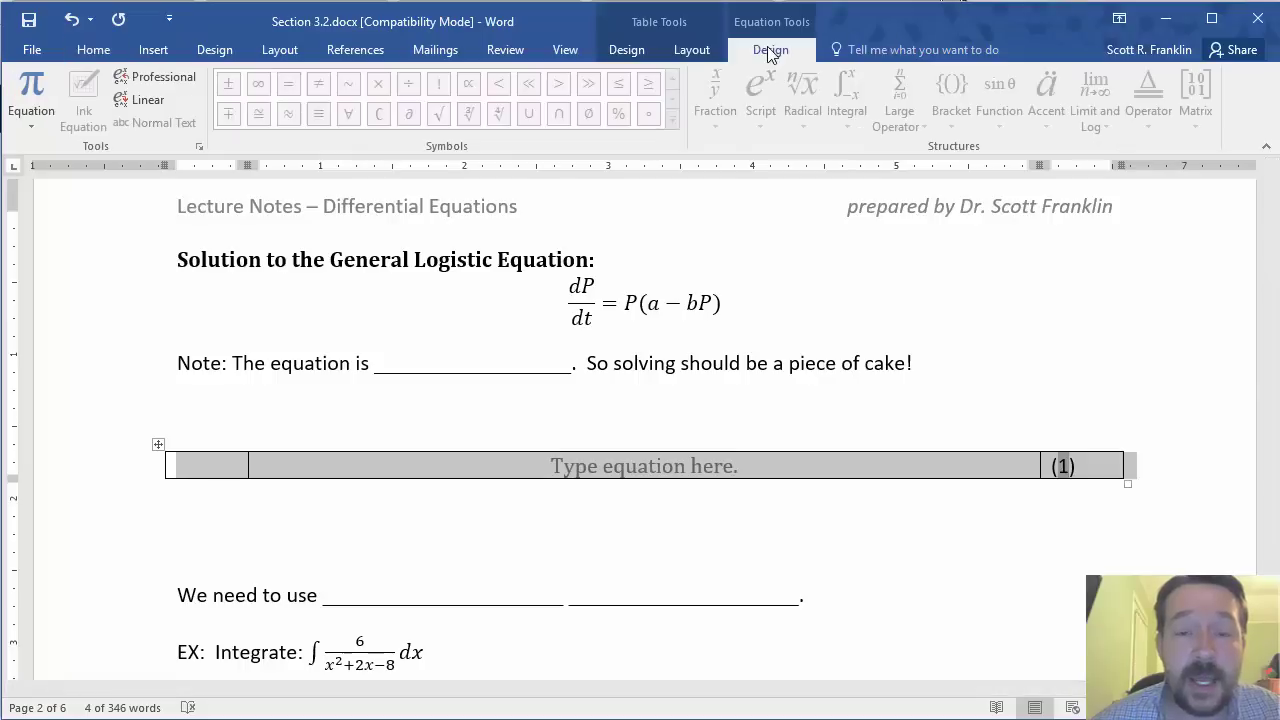
click(703, 51)
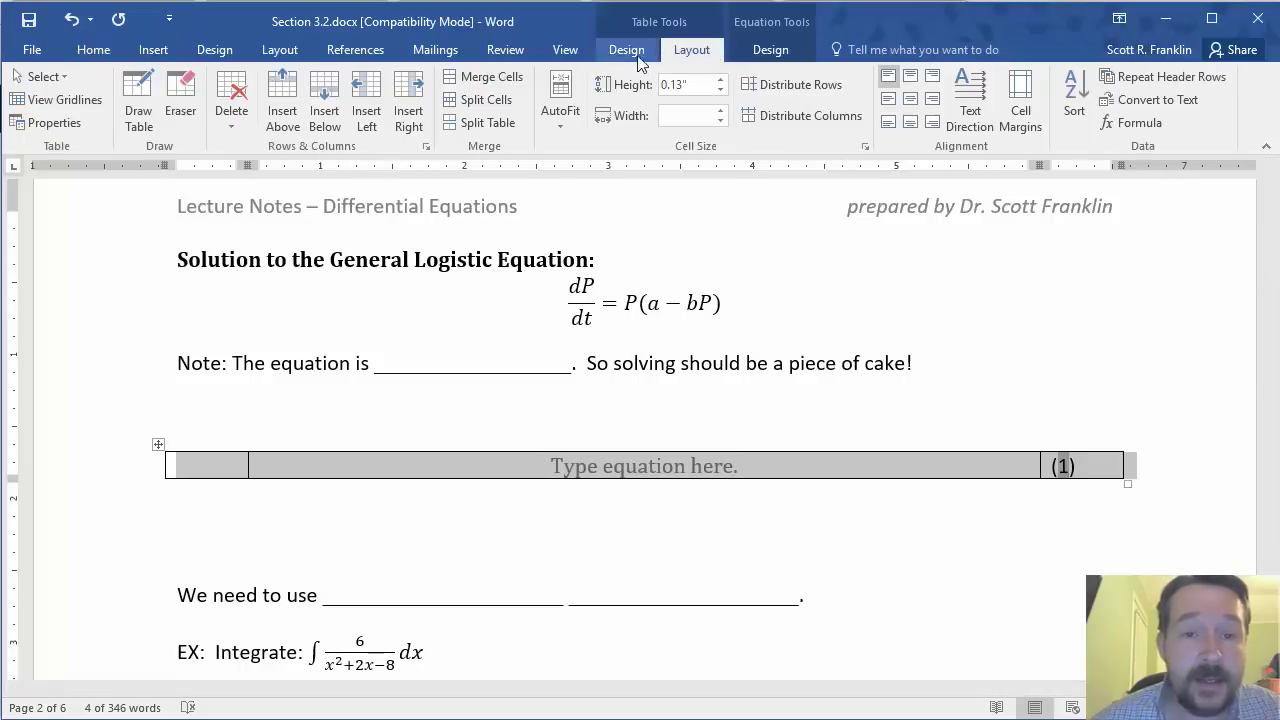
click(912, 100)
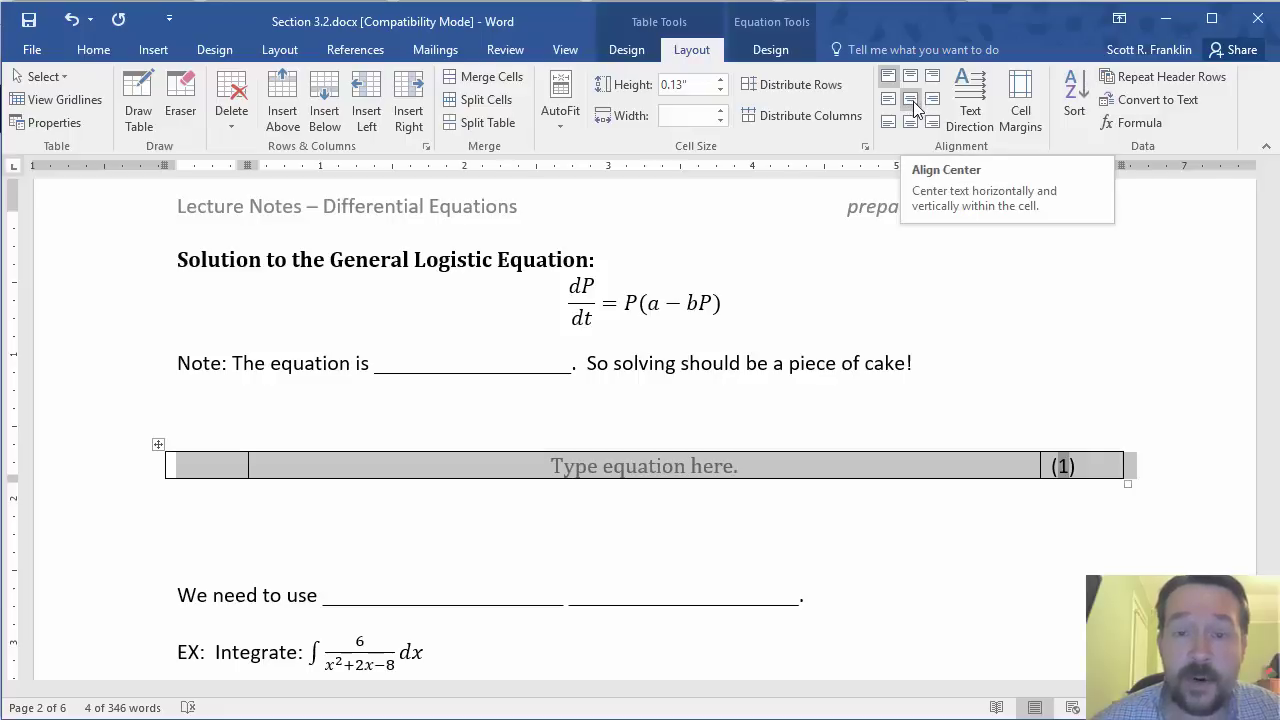
click(912, 98)
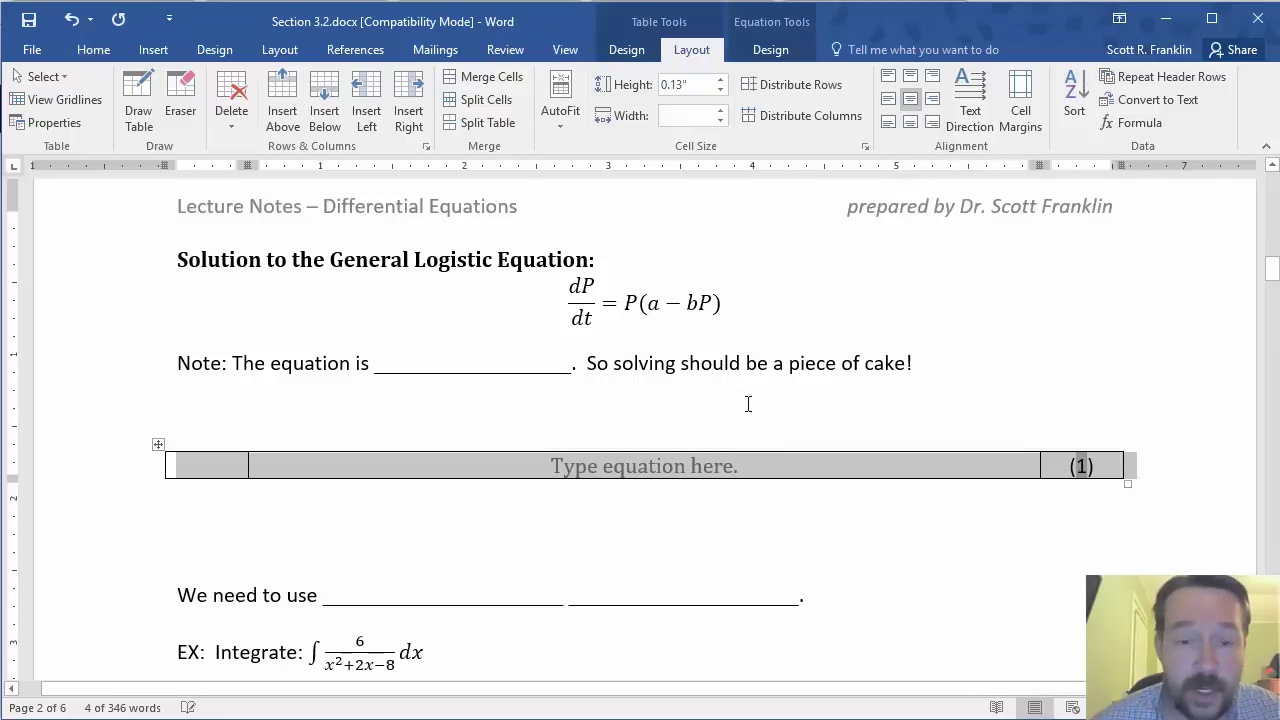
click(768, 481)
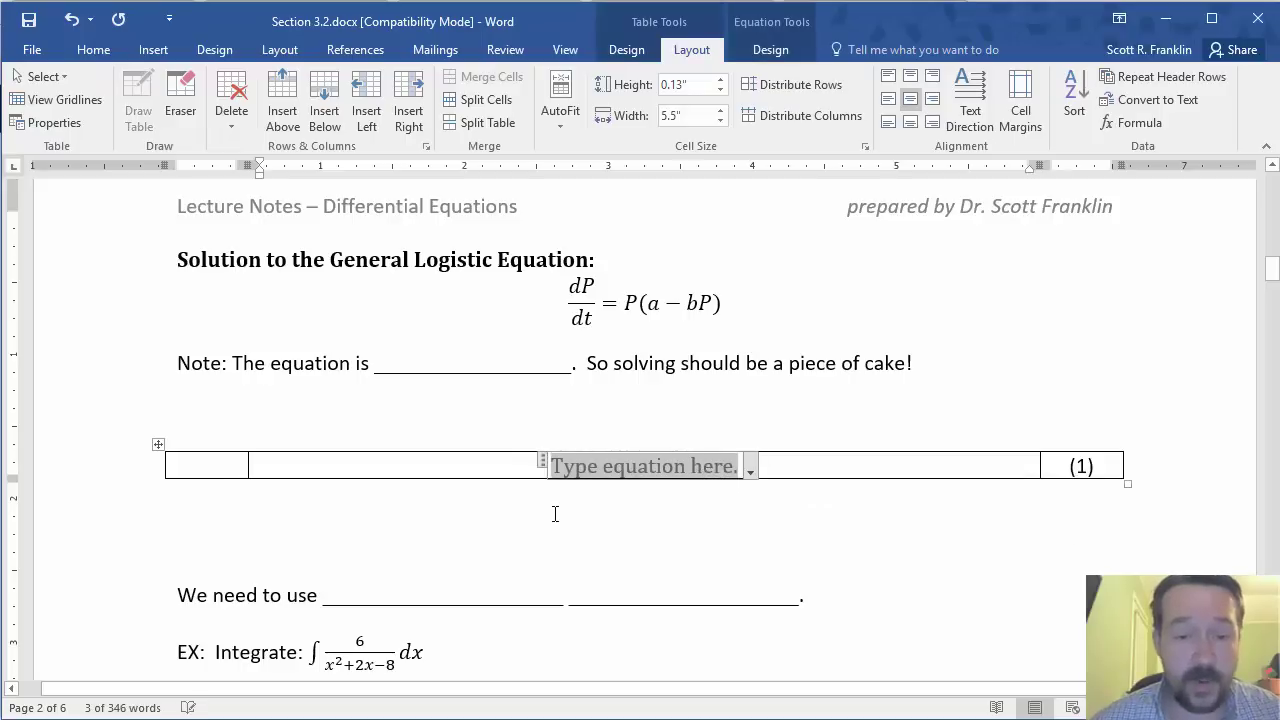
Remove all borders from the equation table
click(360, 525)
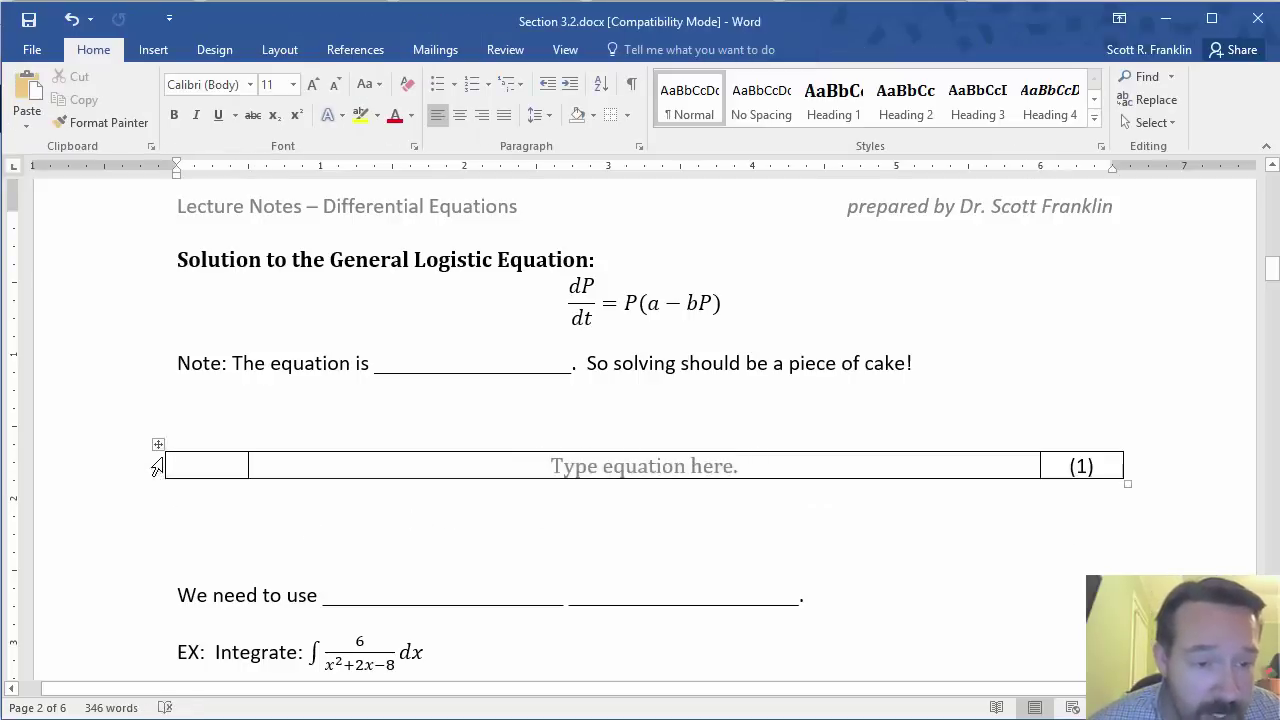
click(160, 445)
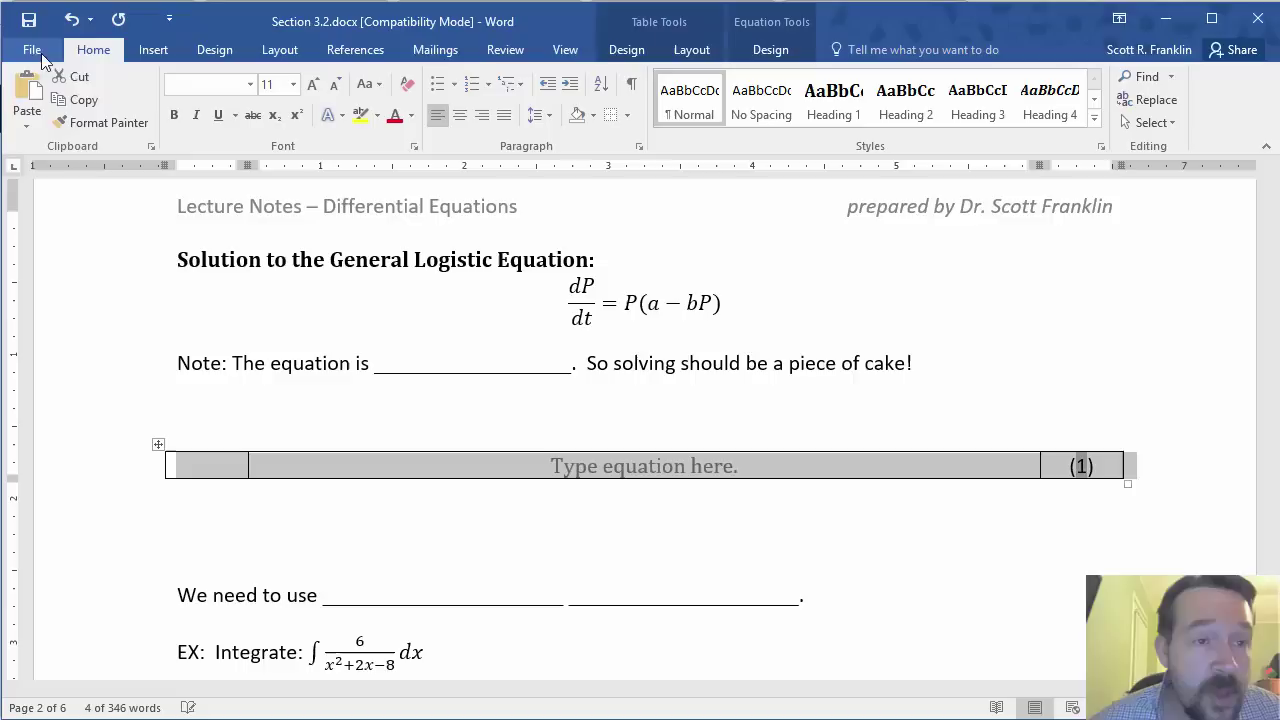
click(628, 118)
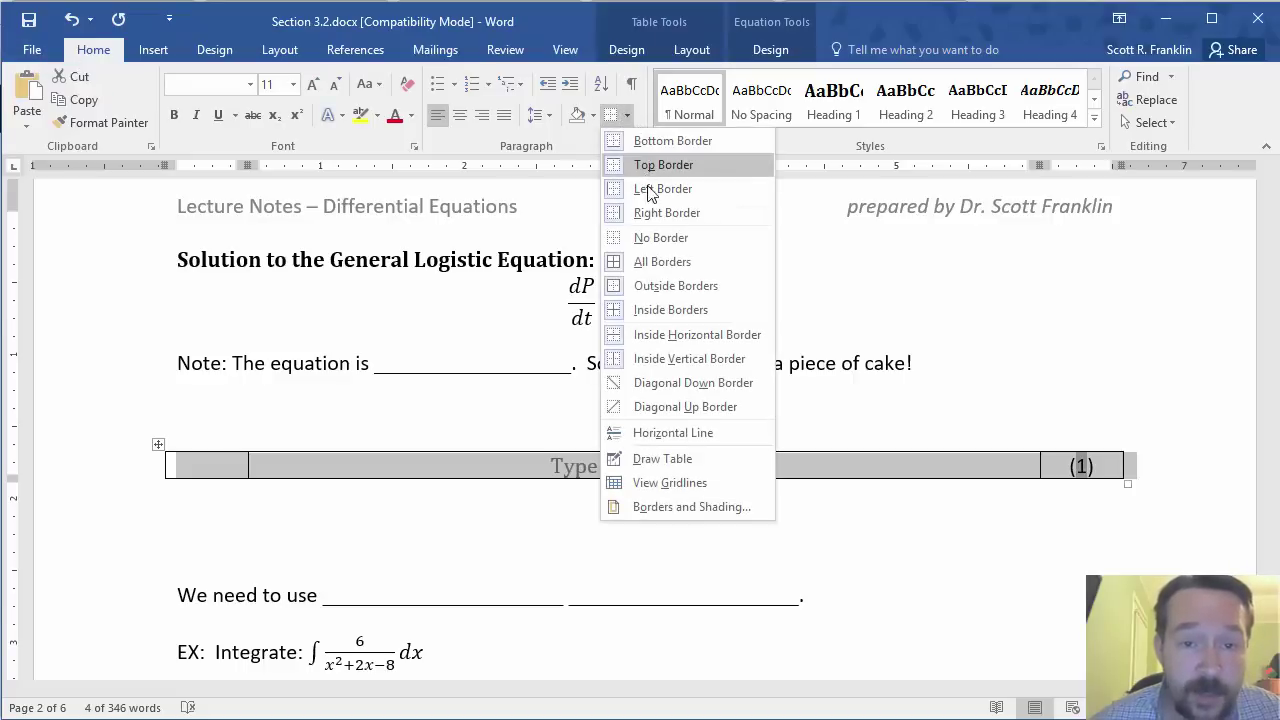
click(660, 238)
click(710, 500)
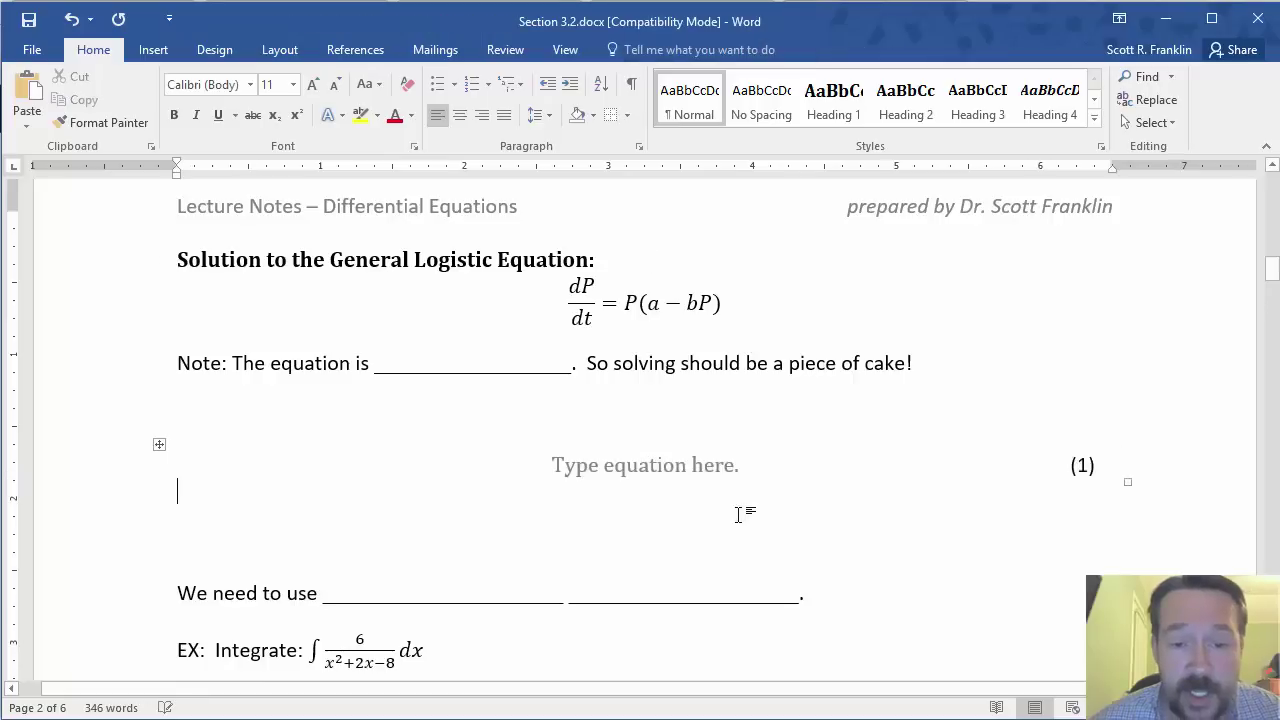
Select the whole equation row, including the placeholder and its (1) number
click(683, 469)
click(471, 503)
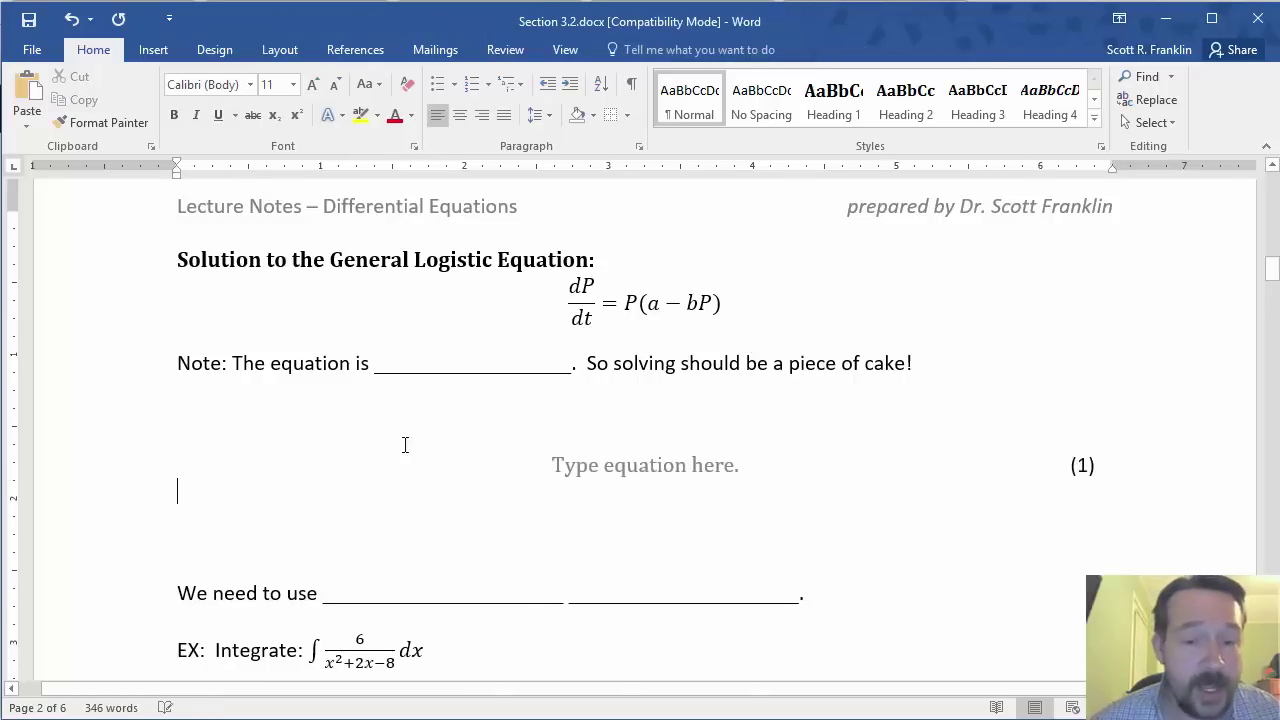
click(558, 463)
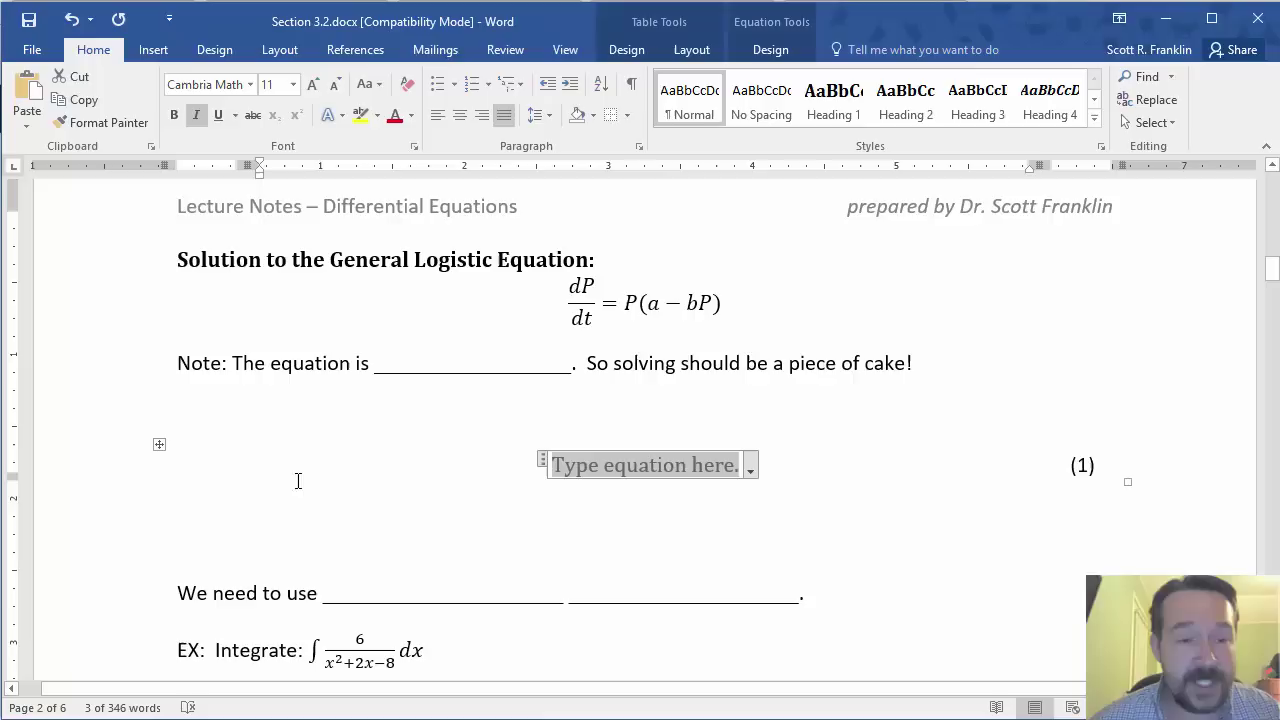
click(159, 444)
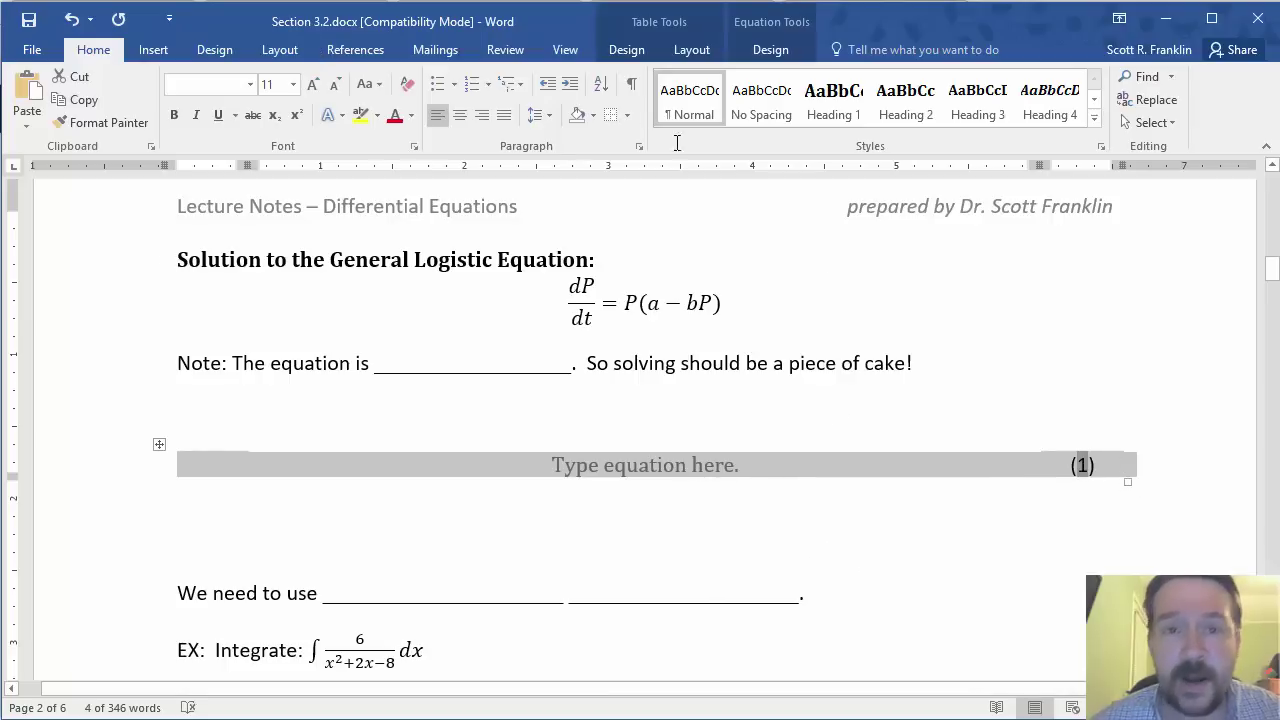
Save the selected equation row to the AutoText gallery under the name InsEq
click(155, 49)
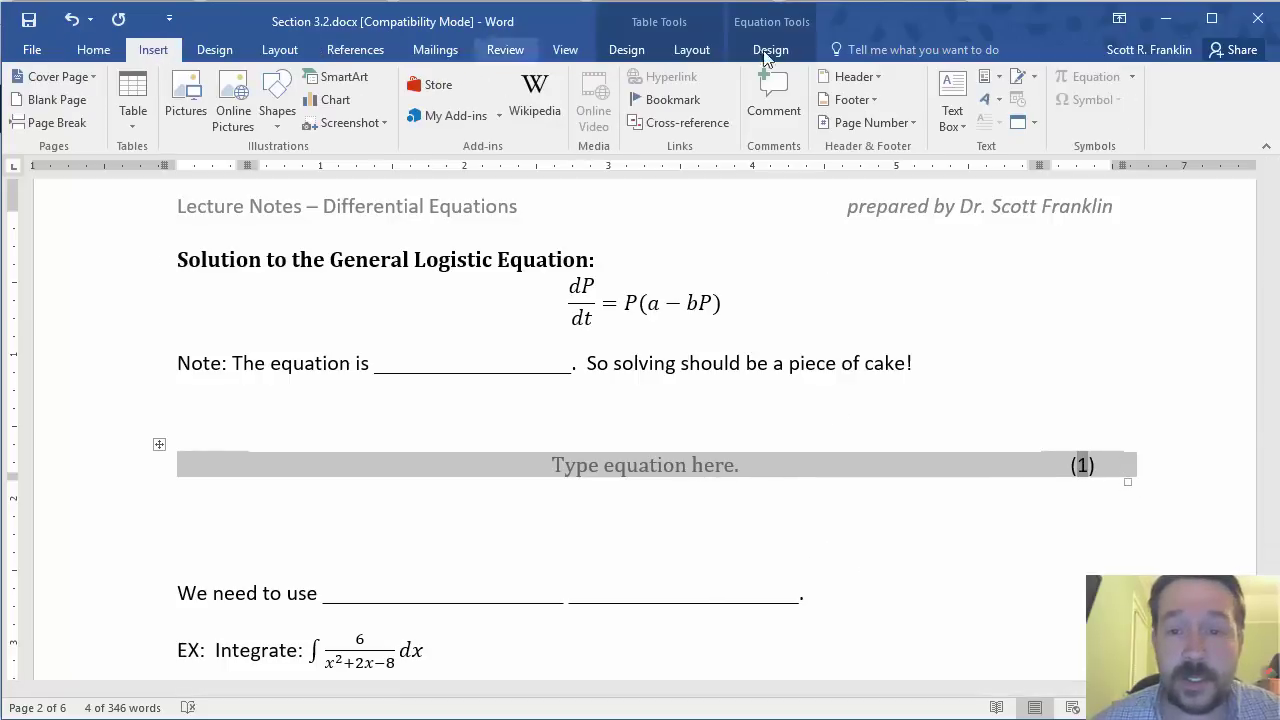
click(989, 77)
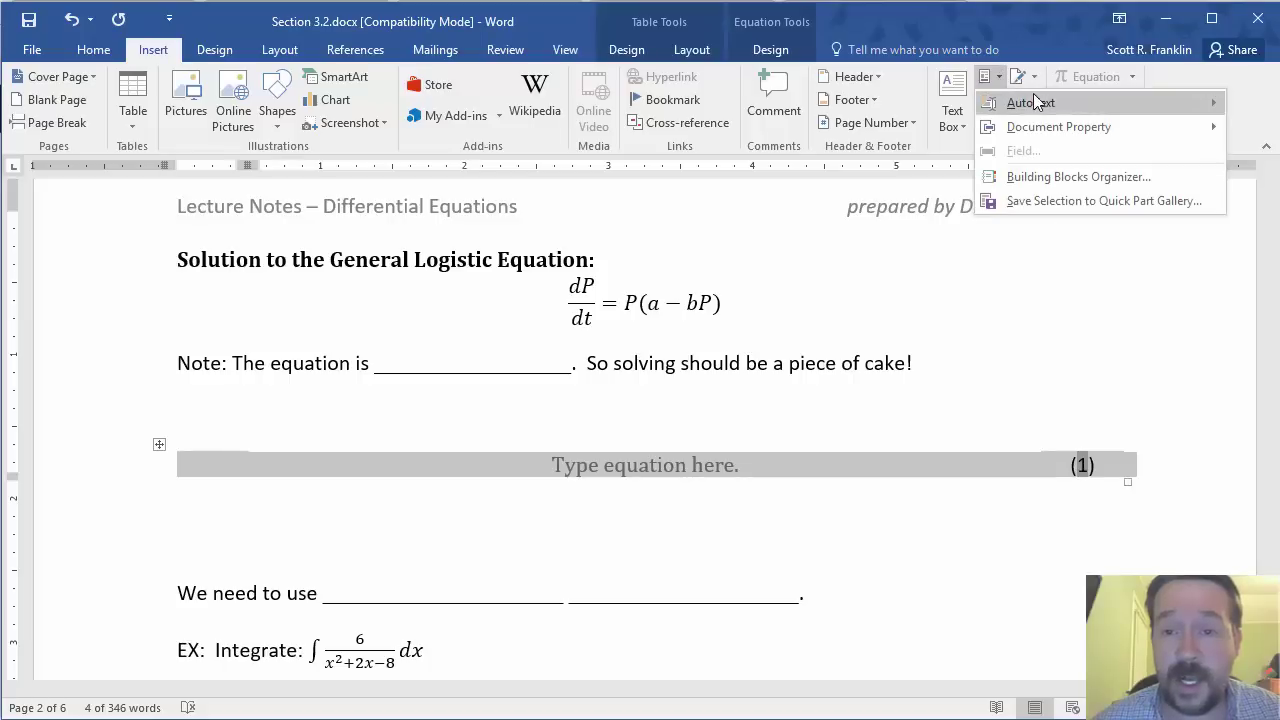
mouse_move(1038, 106)
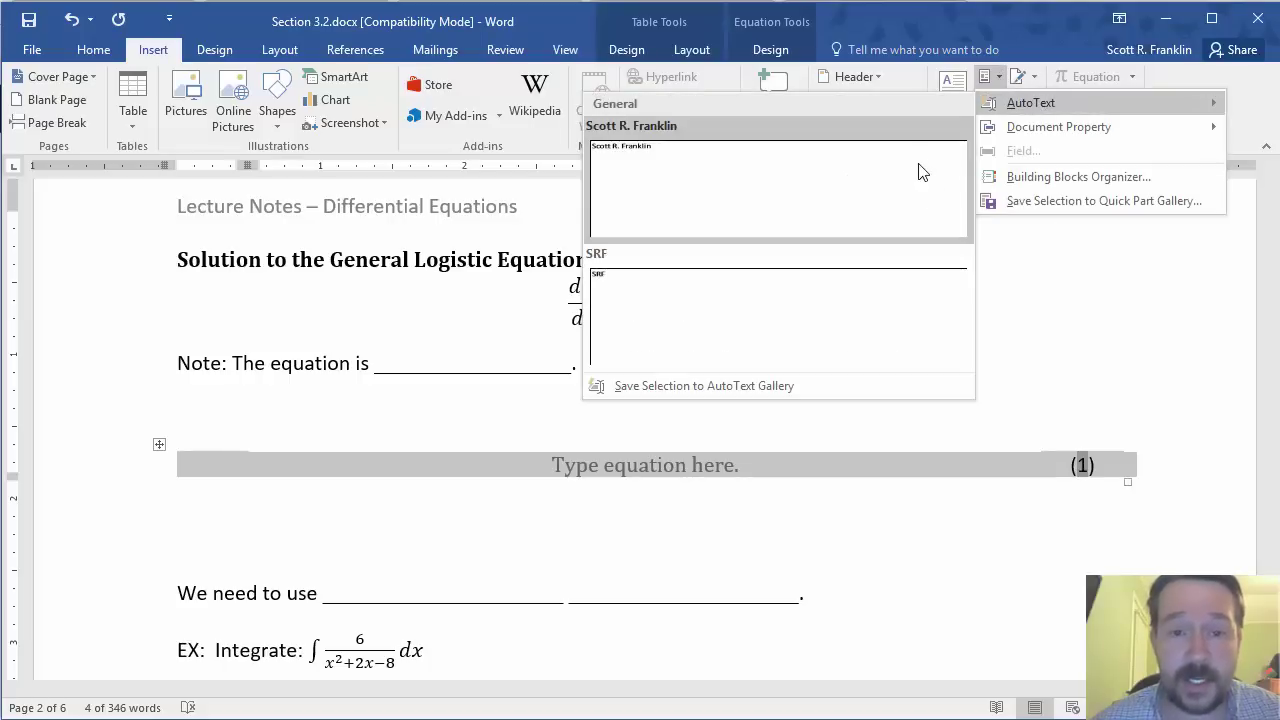
click(868, 407)
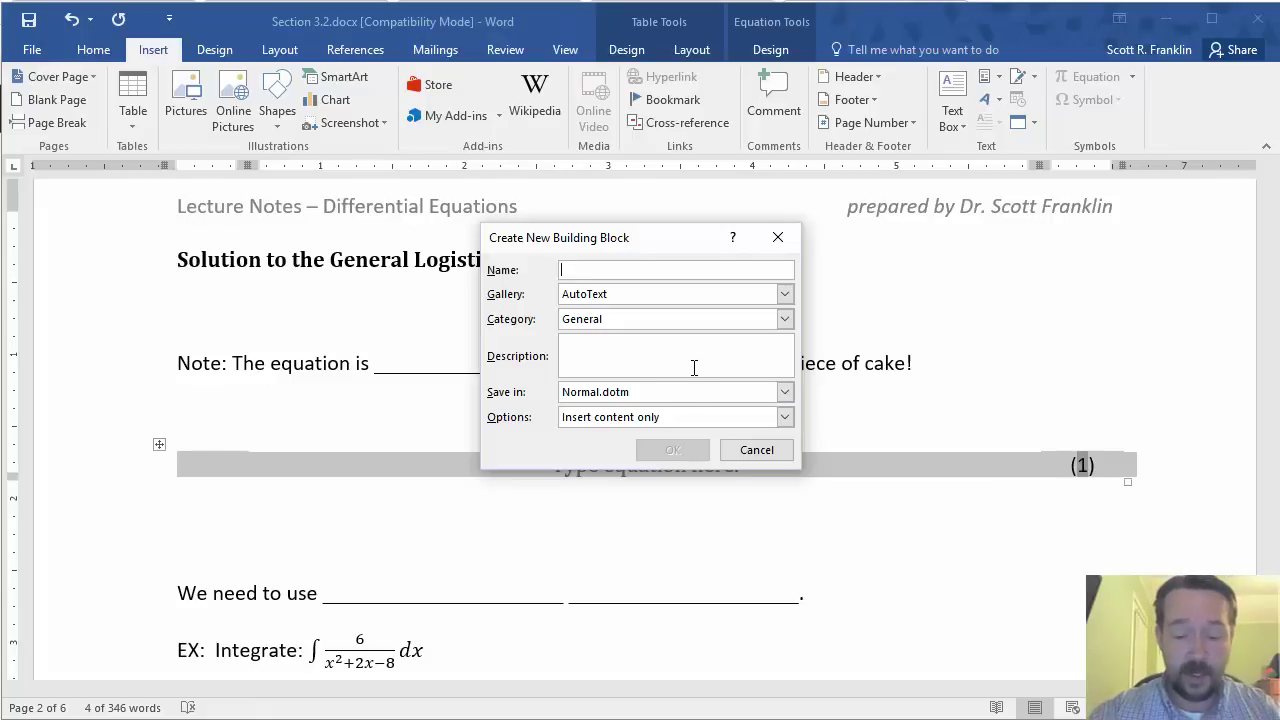
text(l)
key(Return)
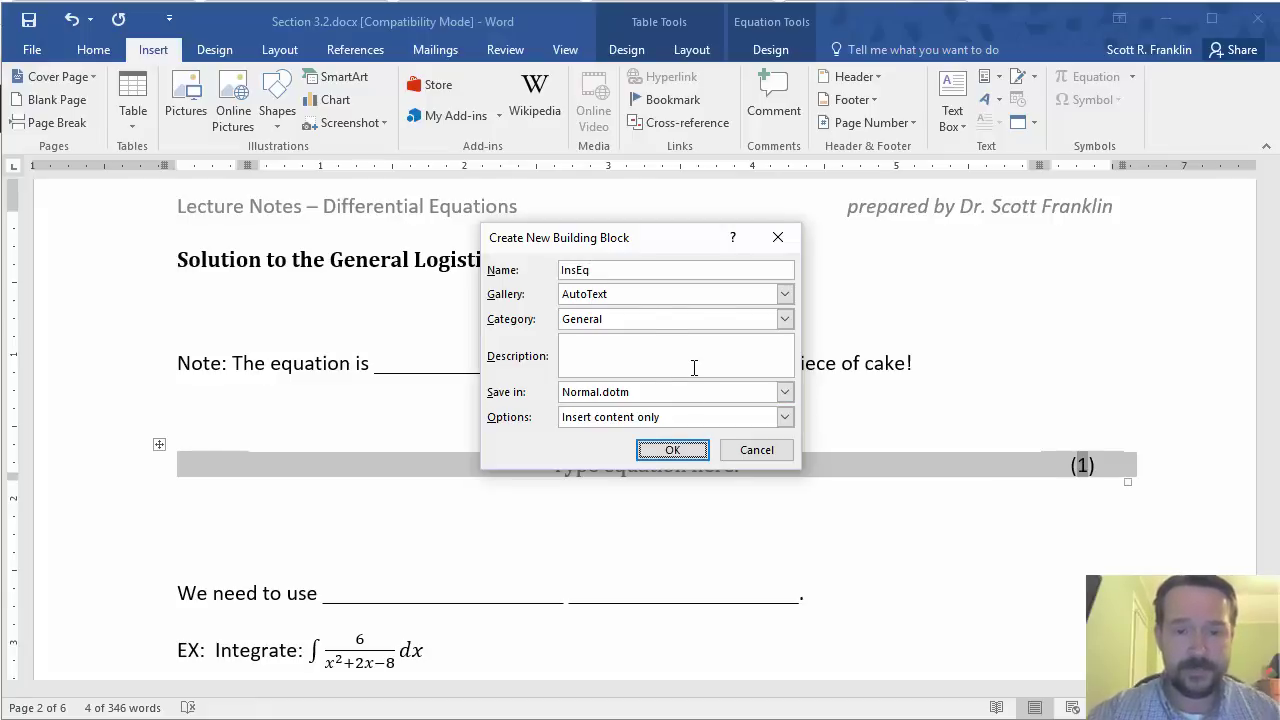
key(Down)
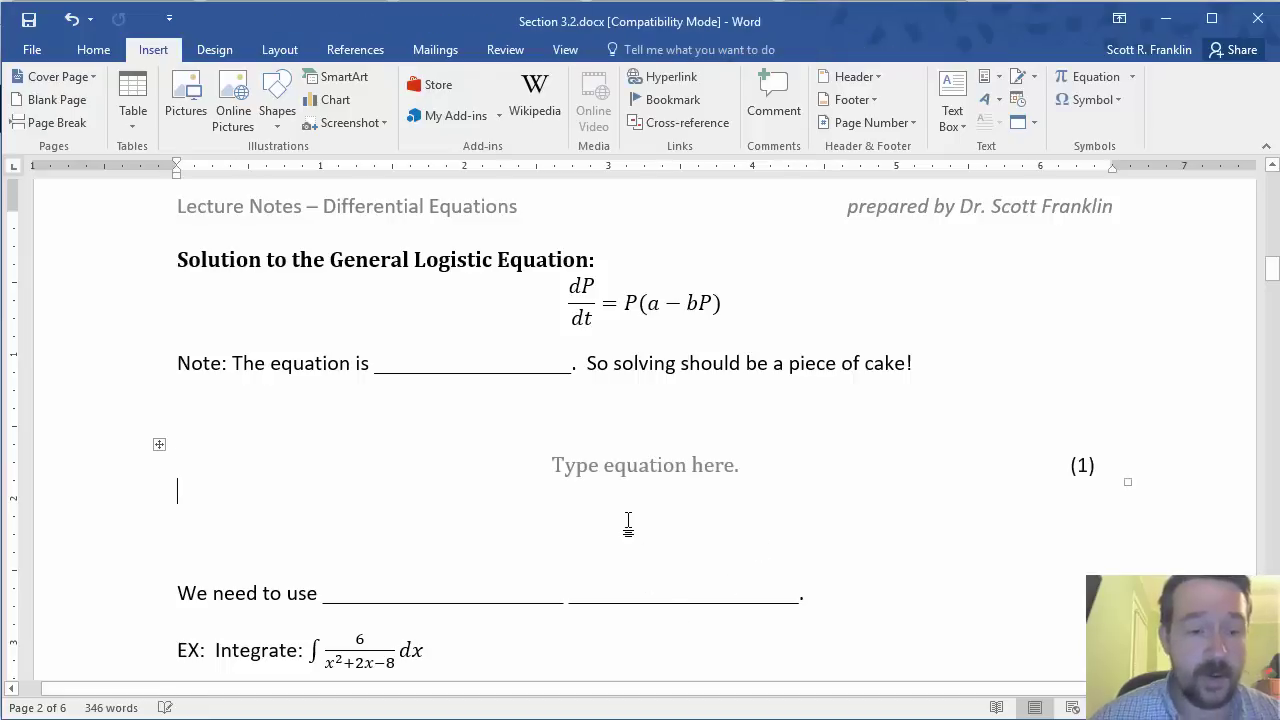
Insert the InsEq AutoText entry on a new line below the first equation
key(Return)
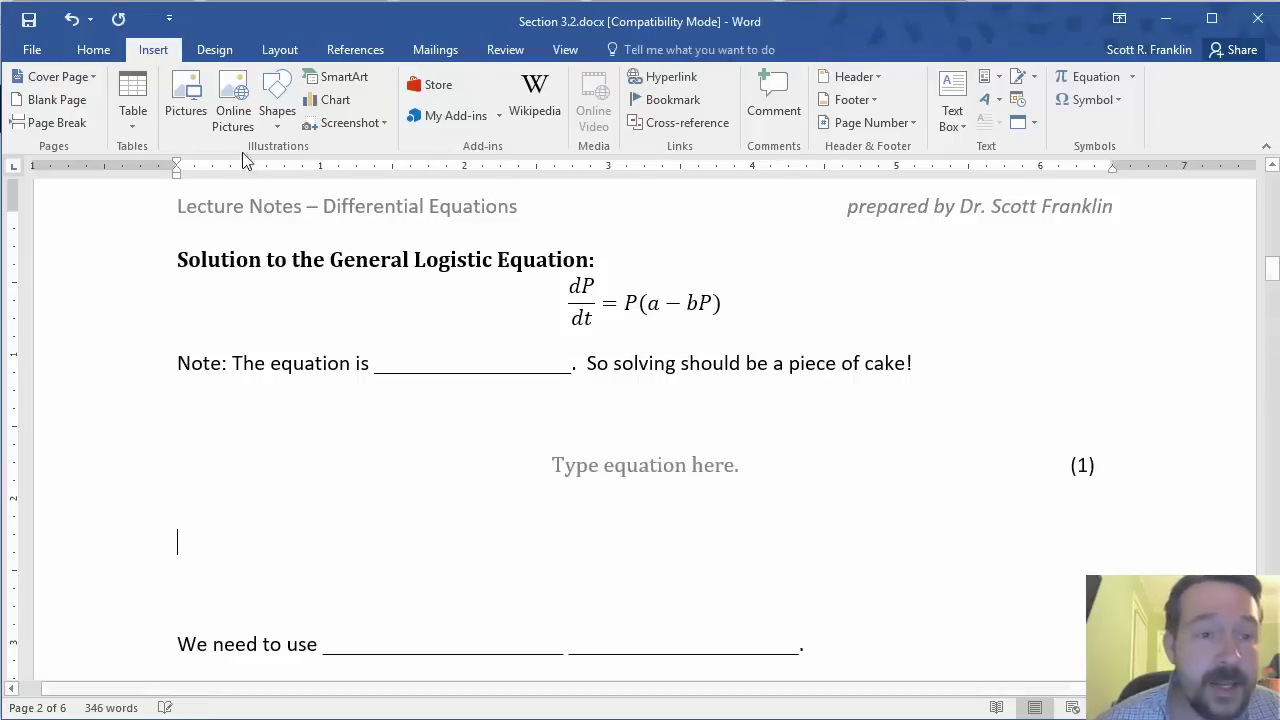
click(985, 76)
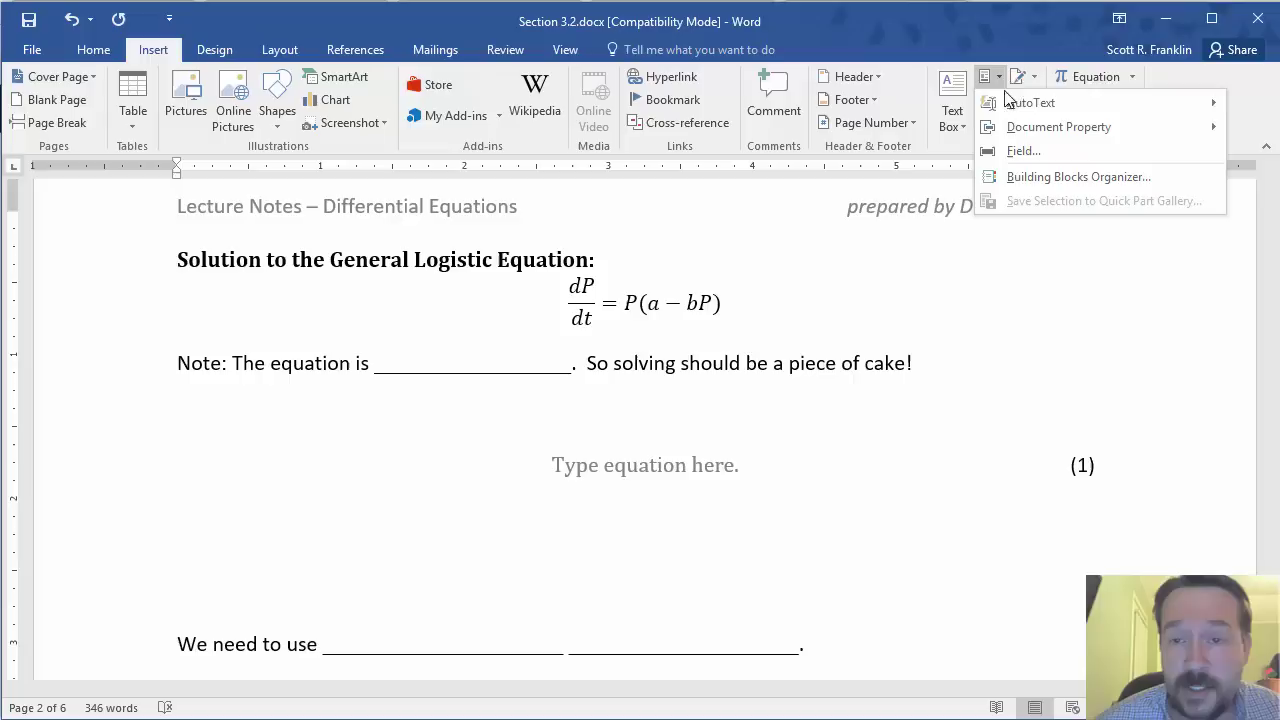
mouse_move(1013, 107)
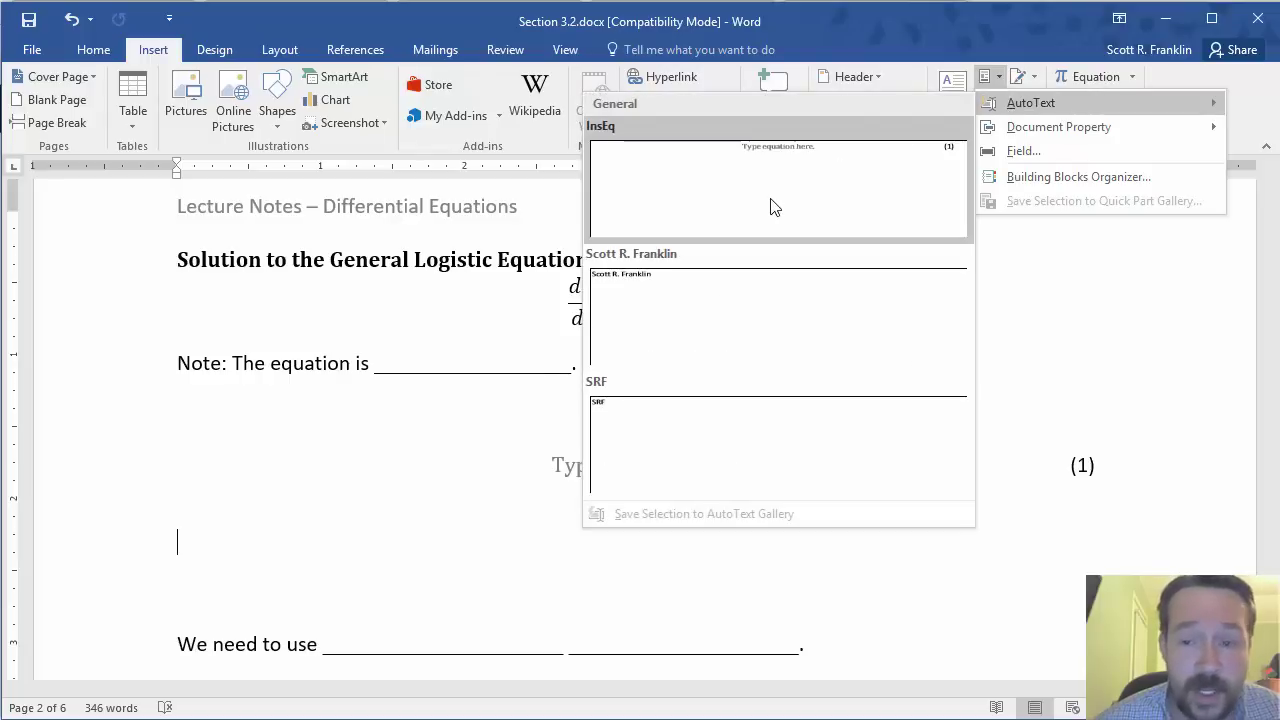
click(770, 207)
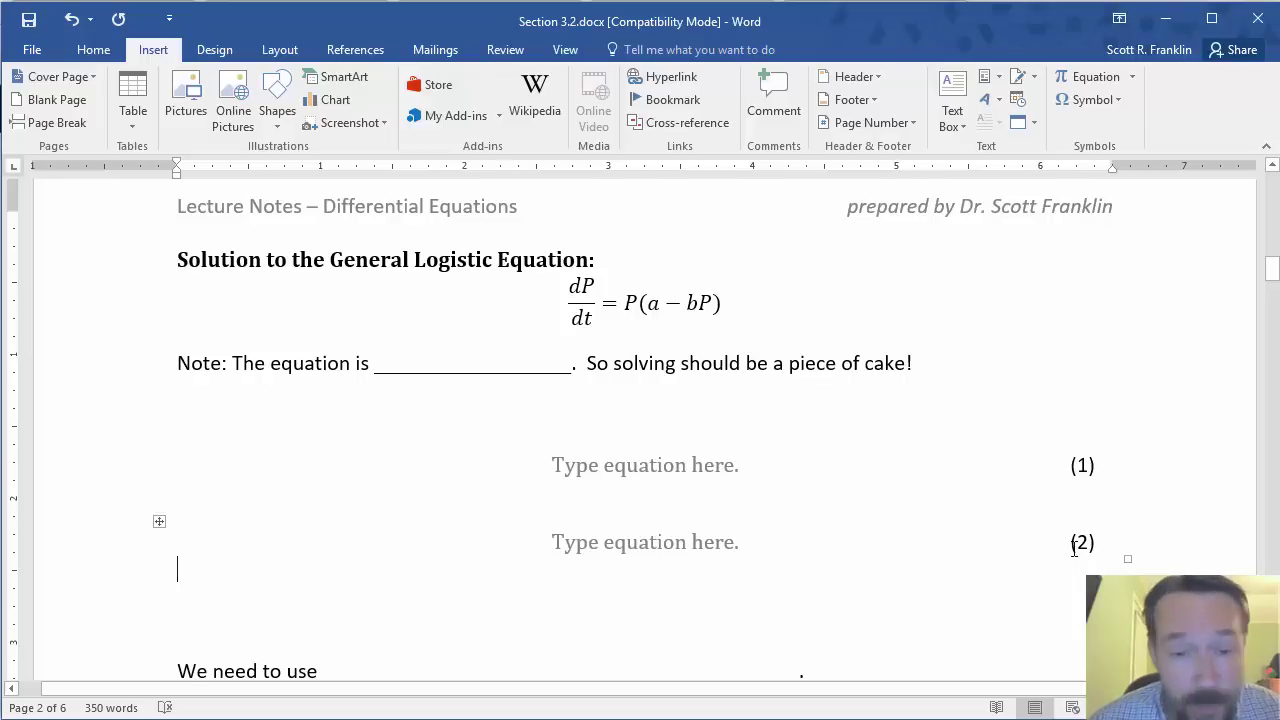
click(651, 455)
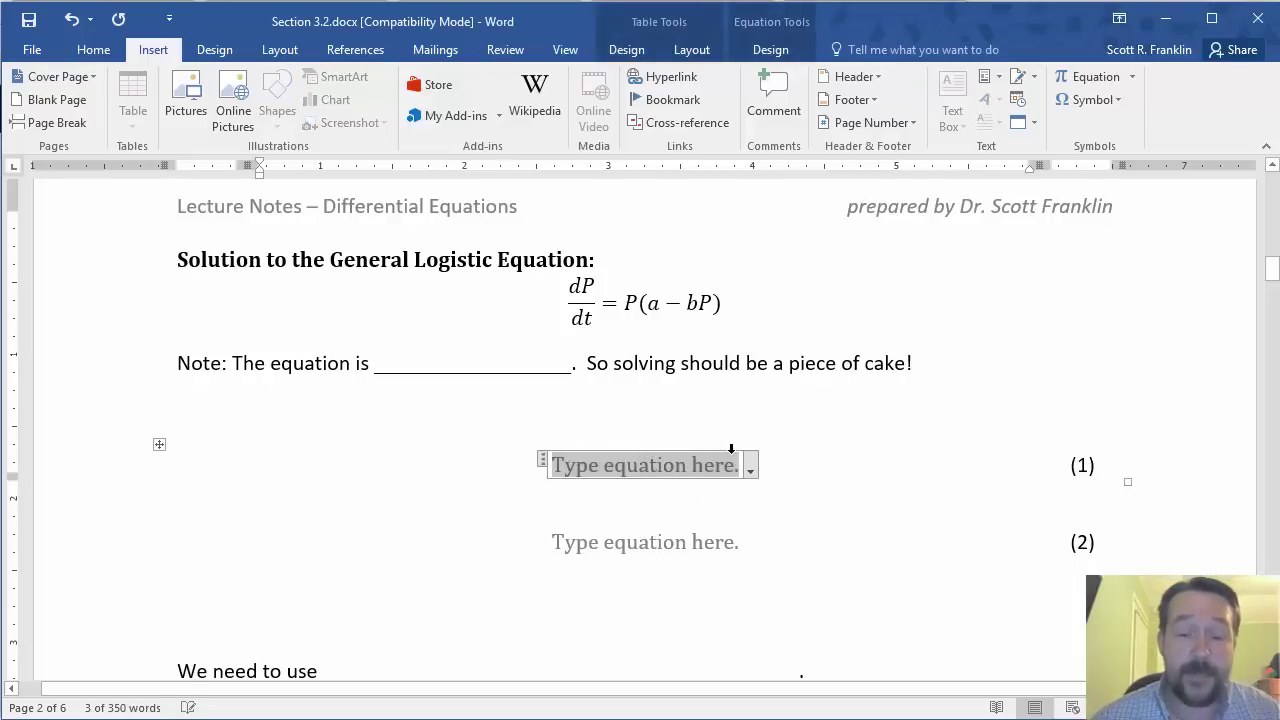
Insert another numbered equation below the population assumption sentence on page 1
scroll(880, 528, up, 8)
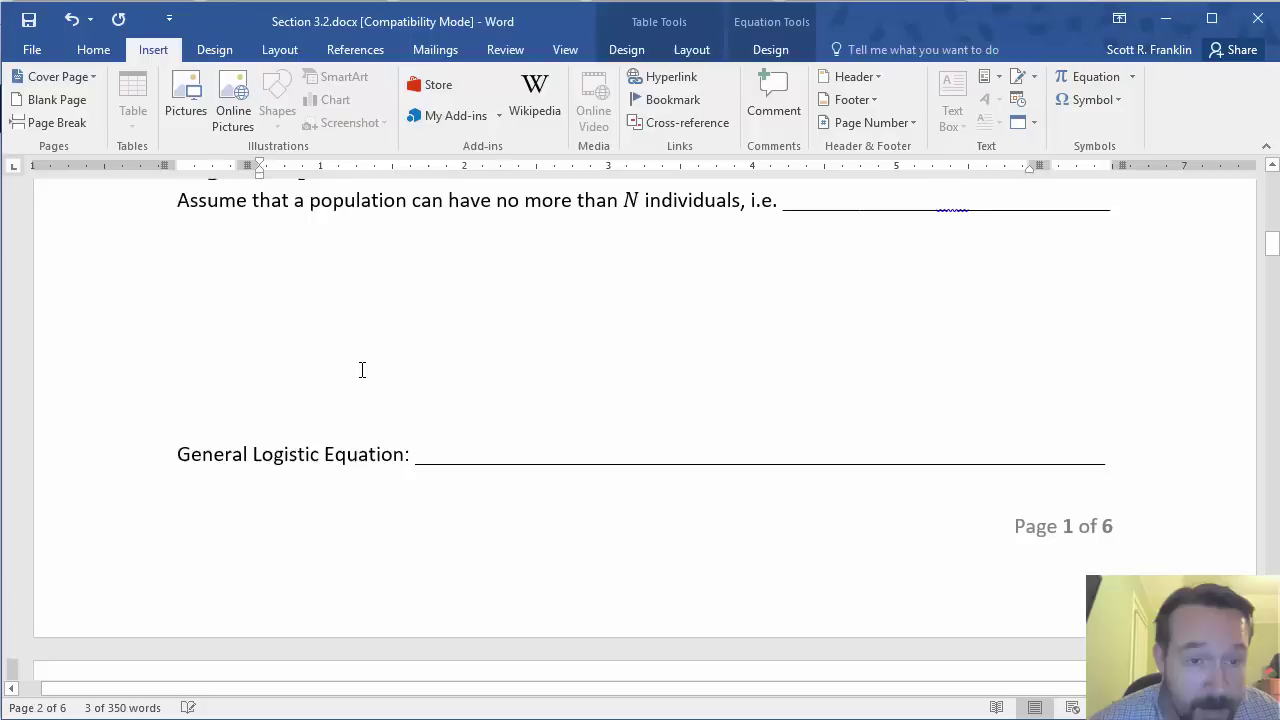
click(372, 350)
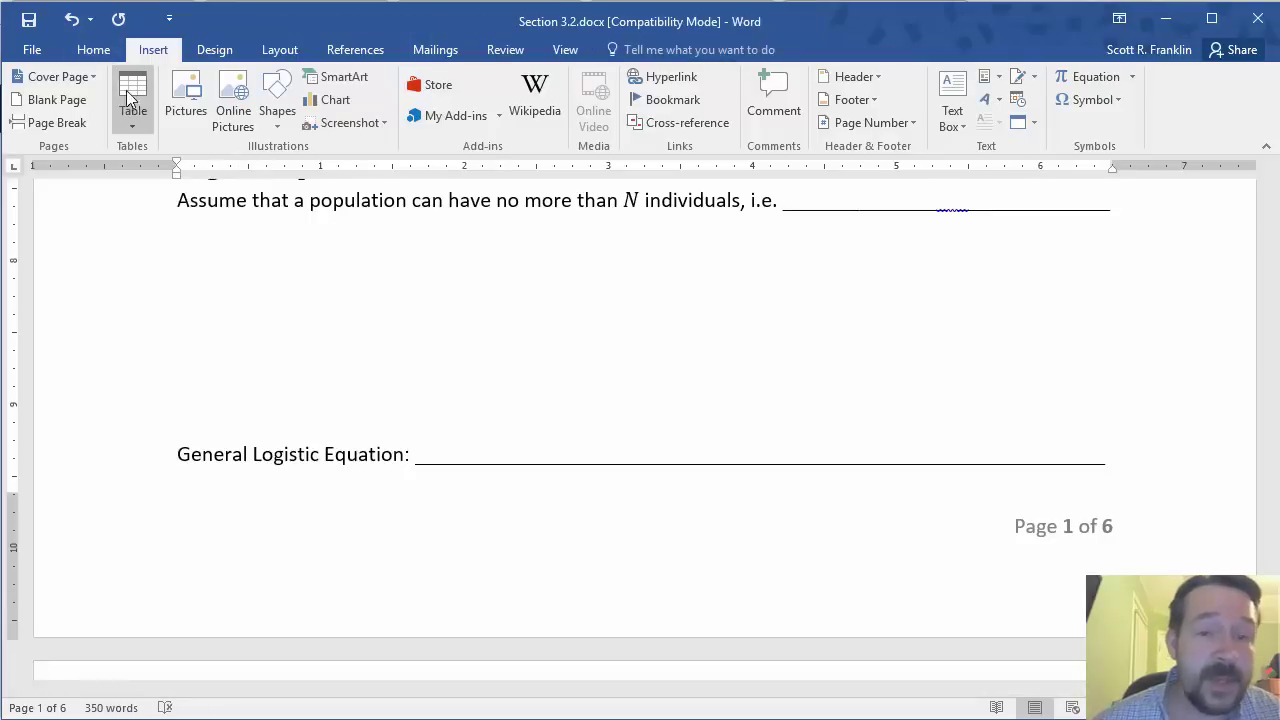
click(988, 77)
key(Escape)
key(alt+equal)
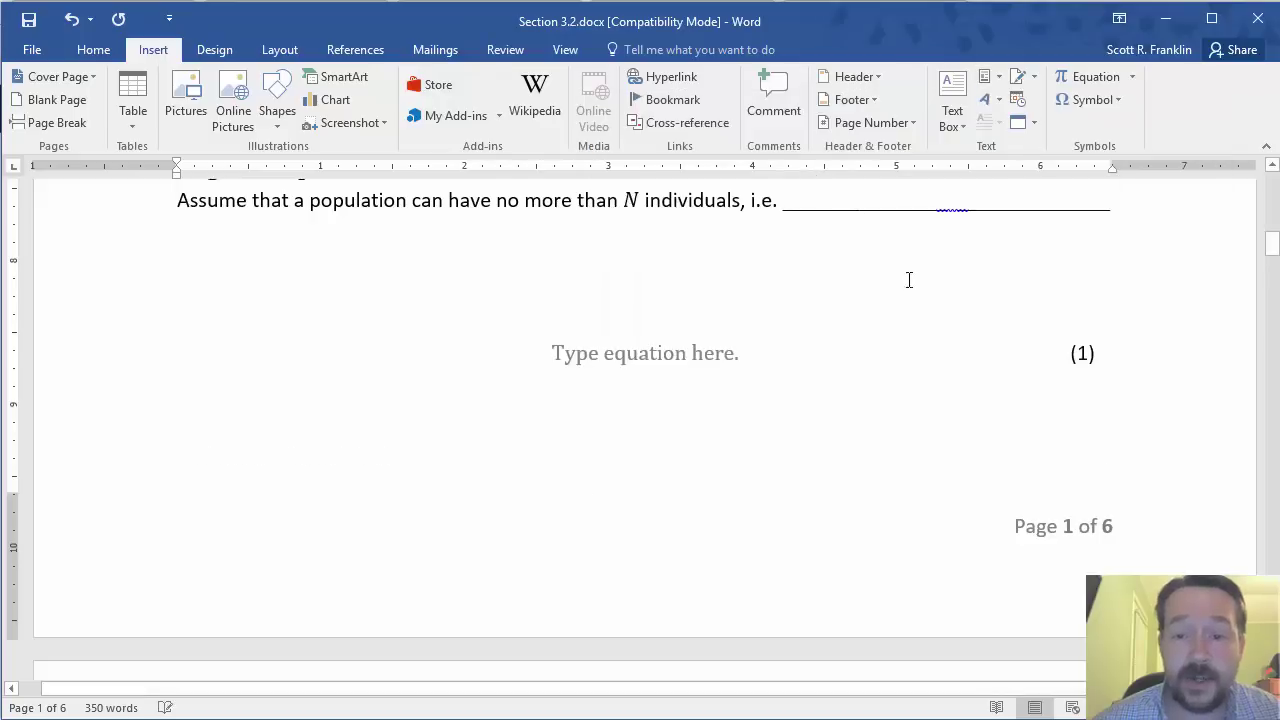
scroll(995, 375, down, 5)
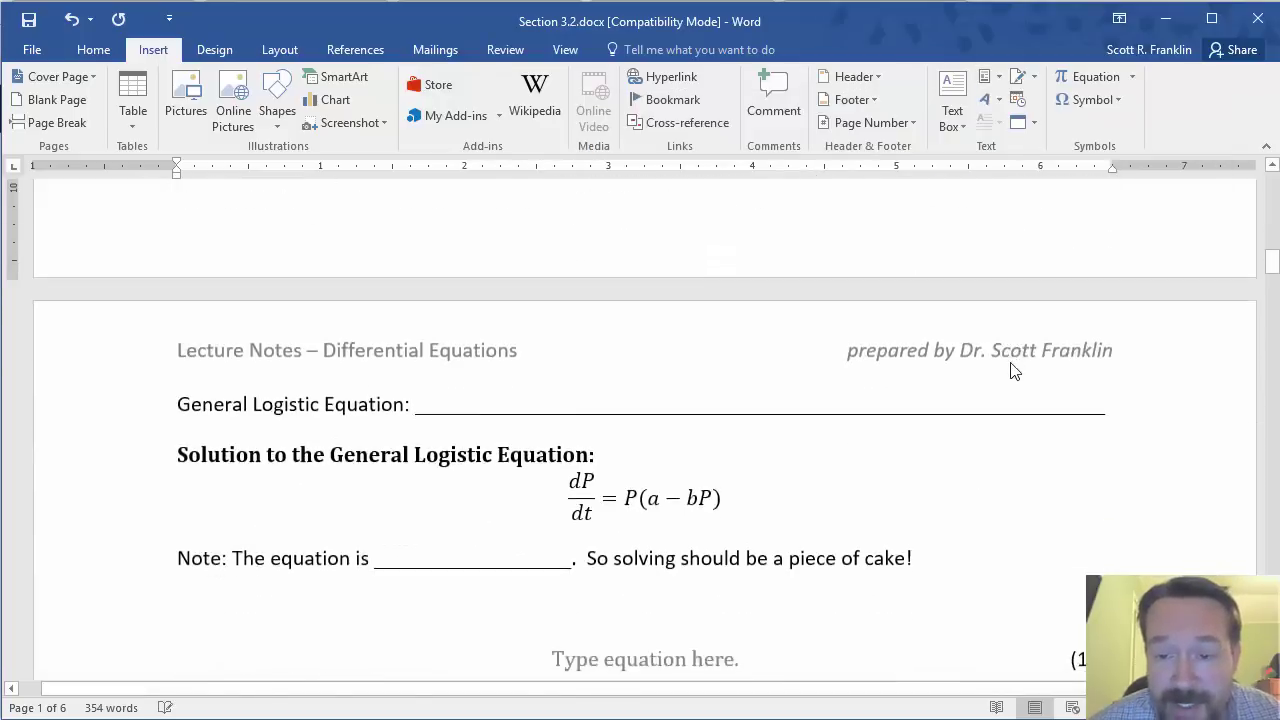
scroll(1089, 557, up, 5)
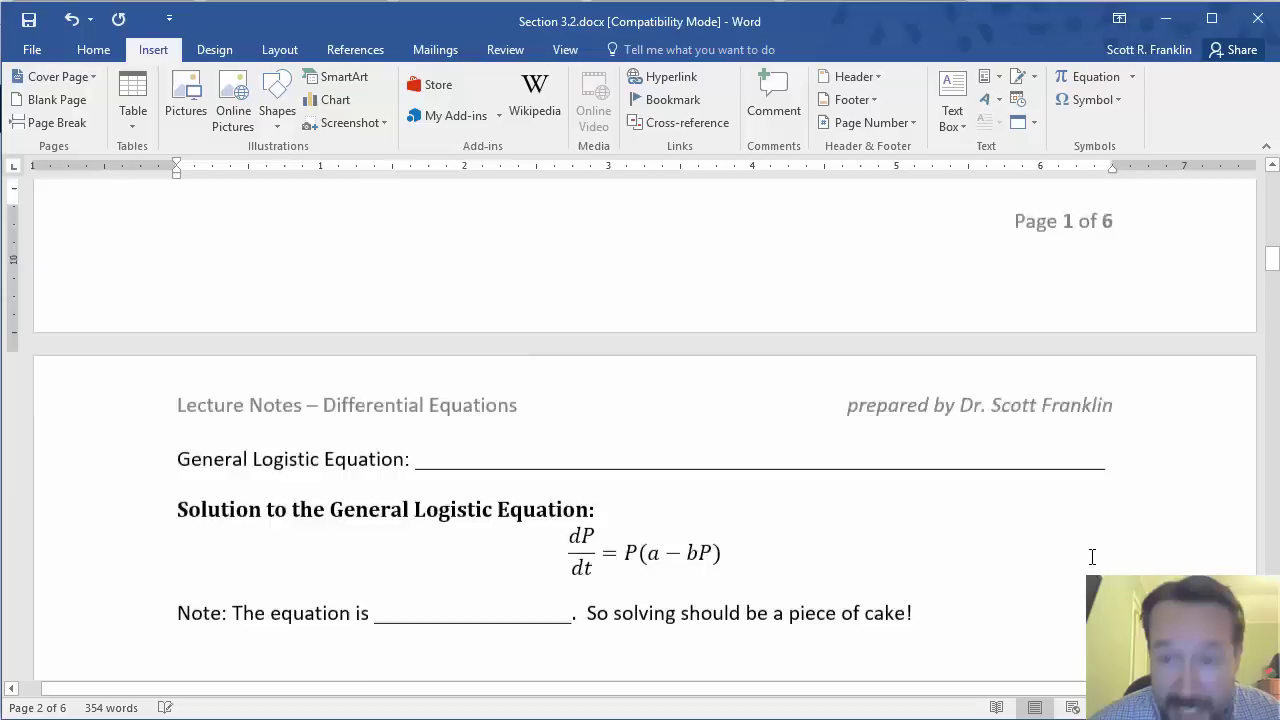
scroll(1108, 560, up, 2)
scroll(1108, 545, down, 6)
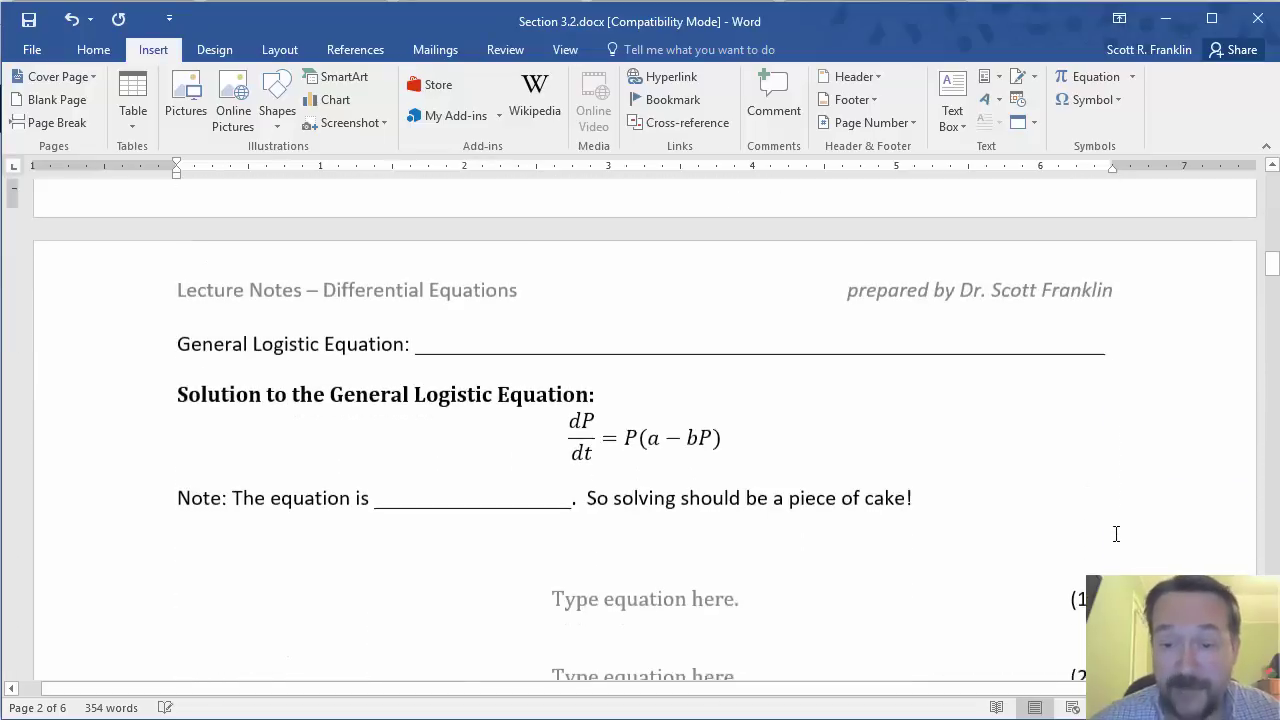
scroll(1090, 560, down, 1)
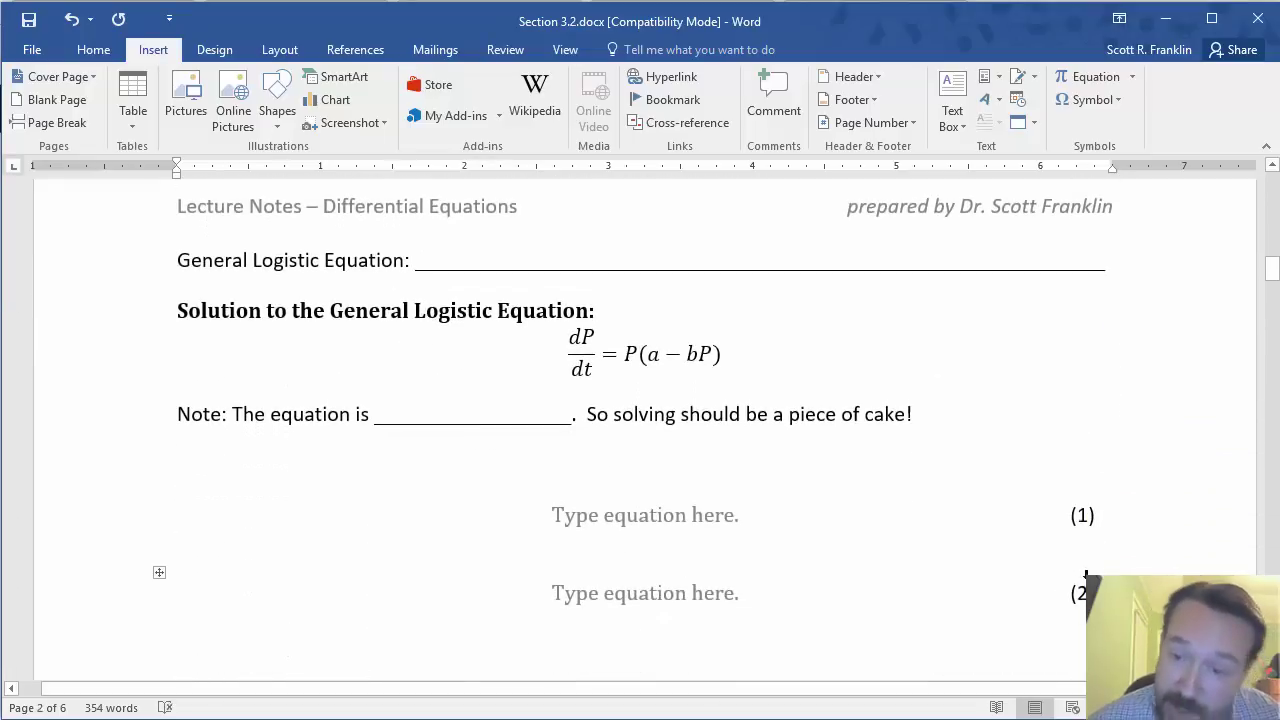
scroll(1072, 600, up, 8)
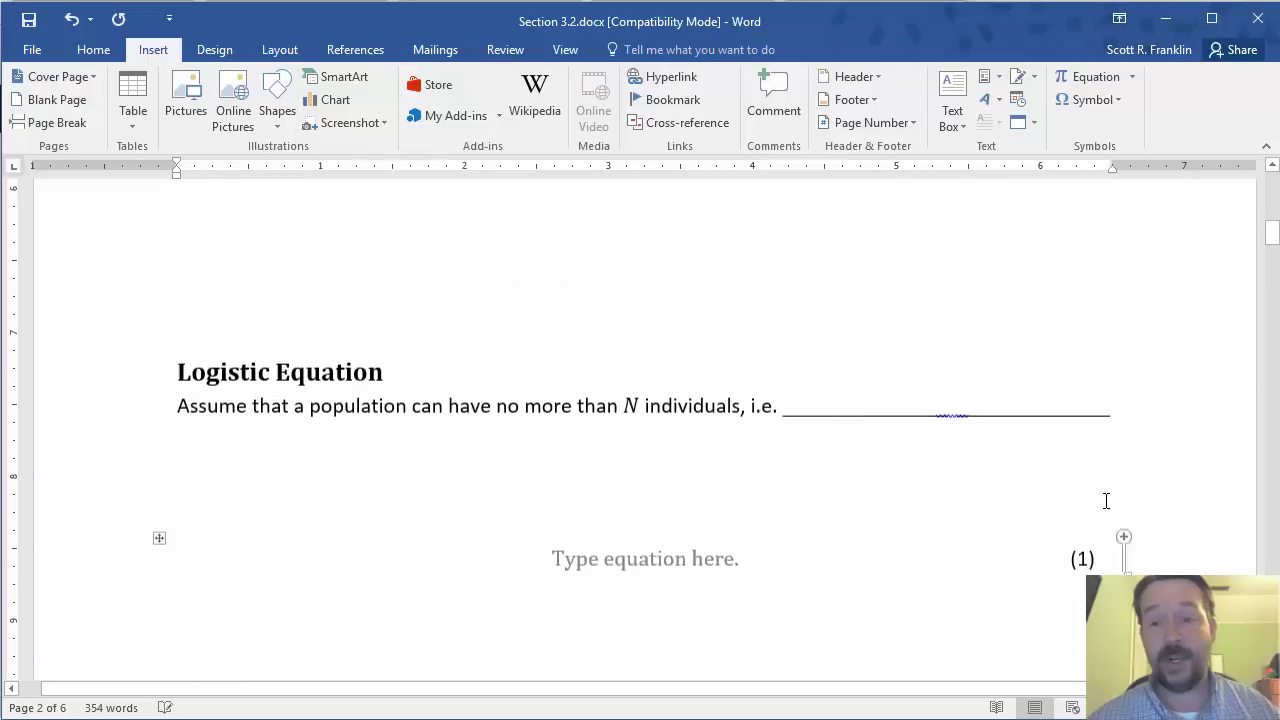
scroll(1091, 526, down, 1)
scroll(1078, 540, down, 2)
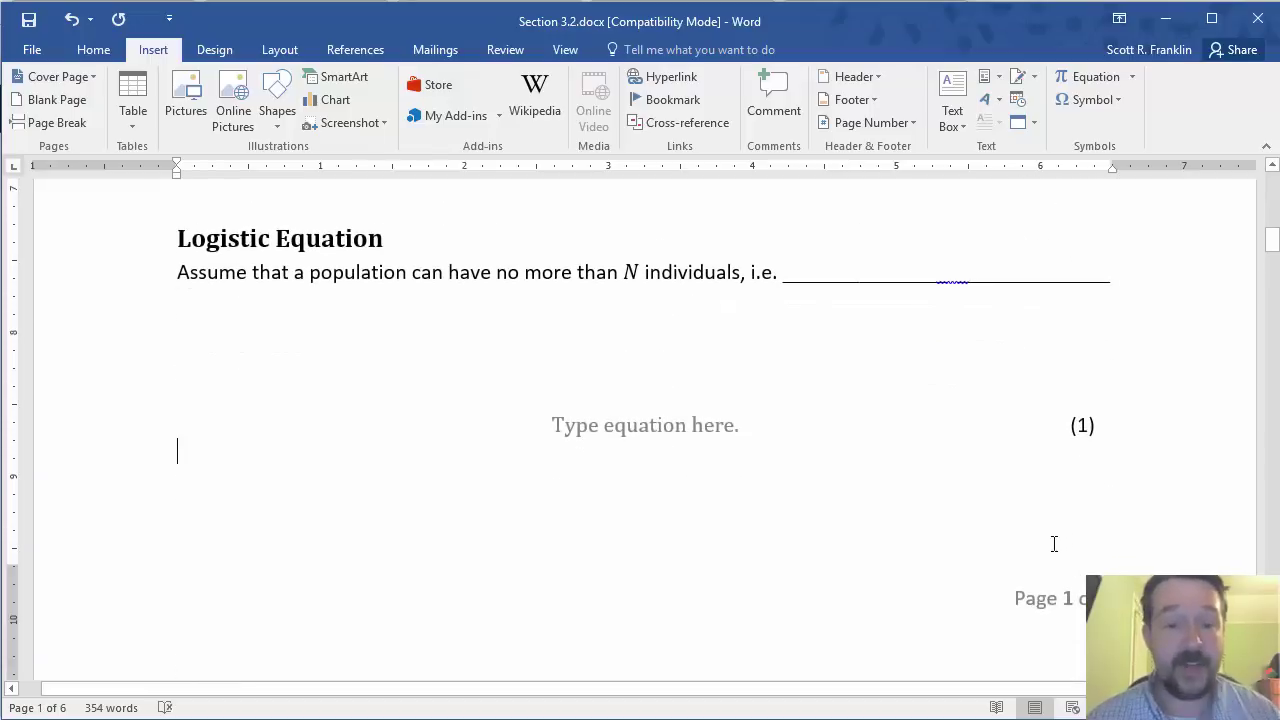
Update all fields in the document so equations renumber in order as (1), (2), (3)
click(940, 451)
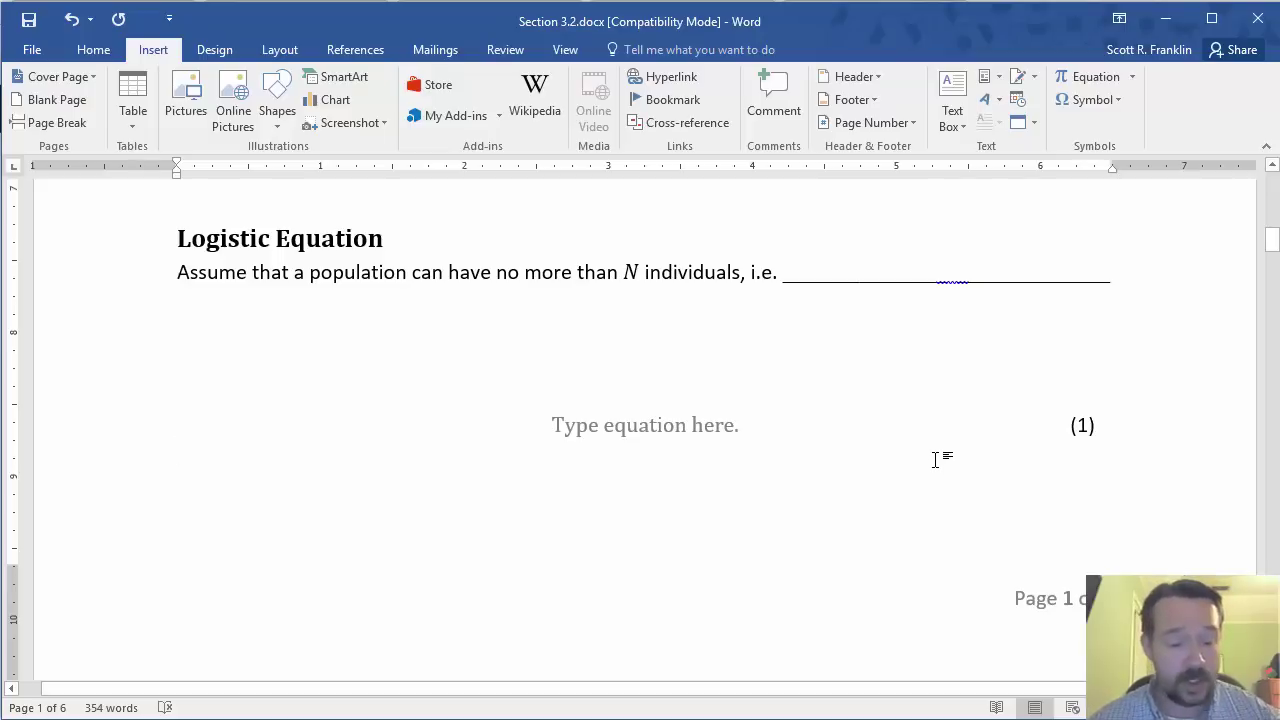
key(ctrl+a)
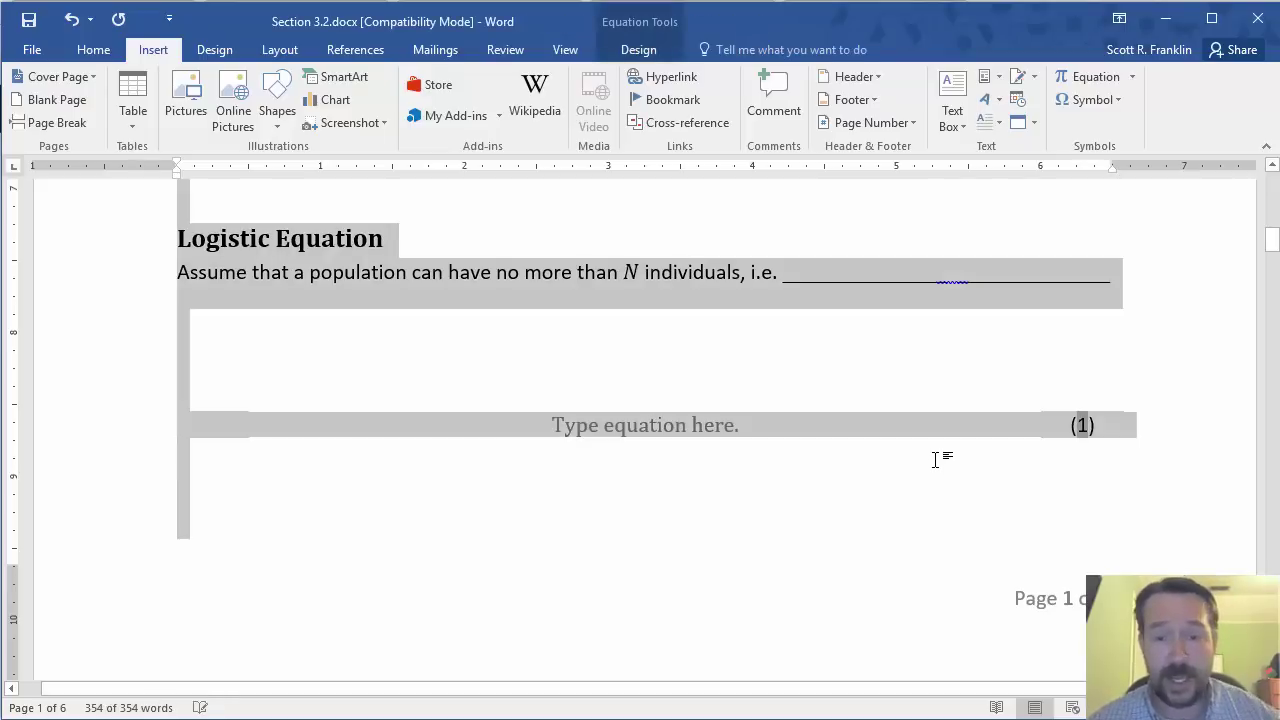
right_click(705, 279)
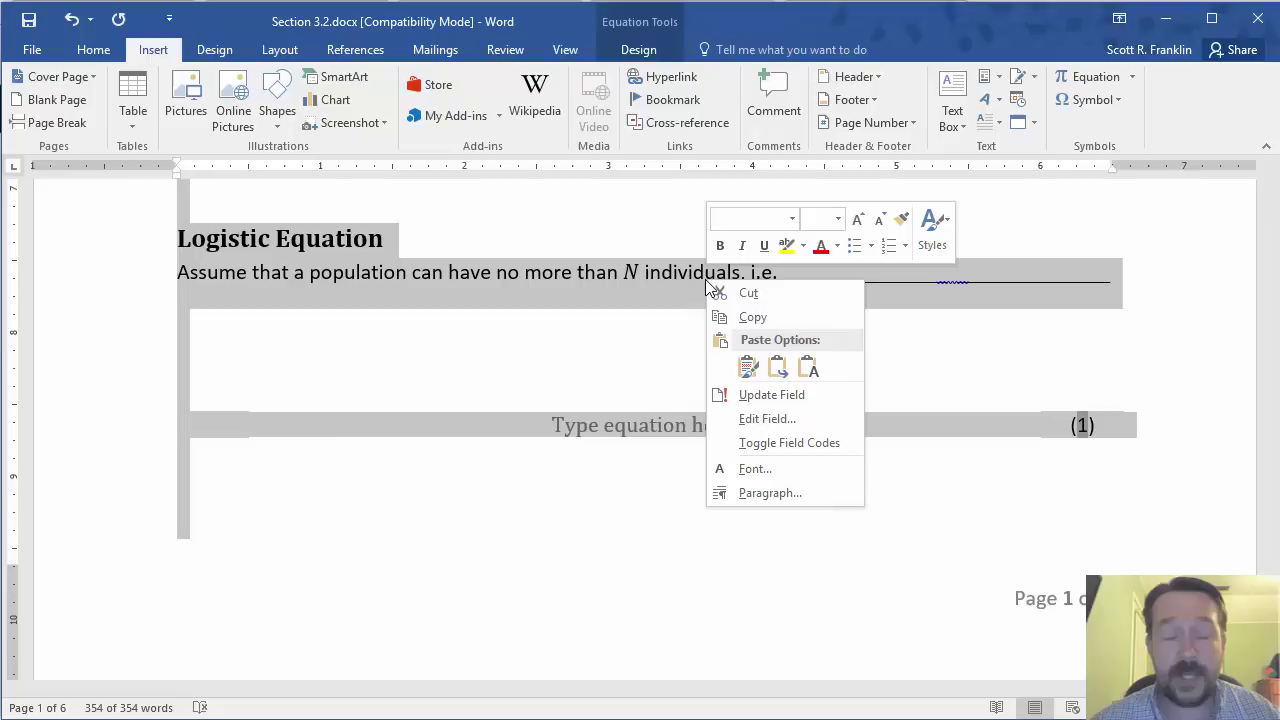
click(758, 397)
scroll(851, 431, down, 6)
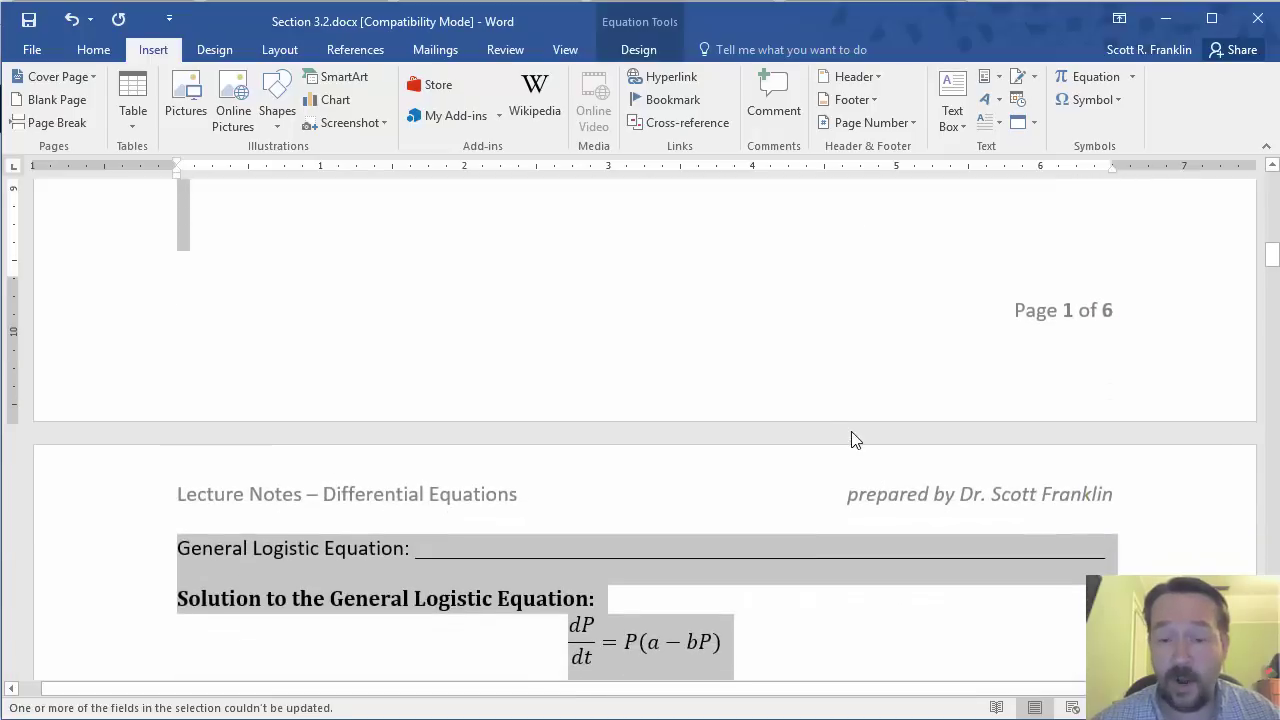
scroll(880, 465, down, 2)
click(923, 478)
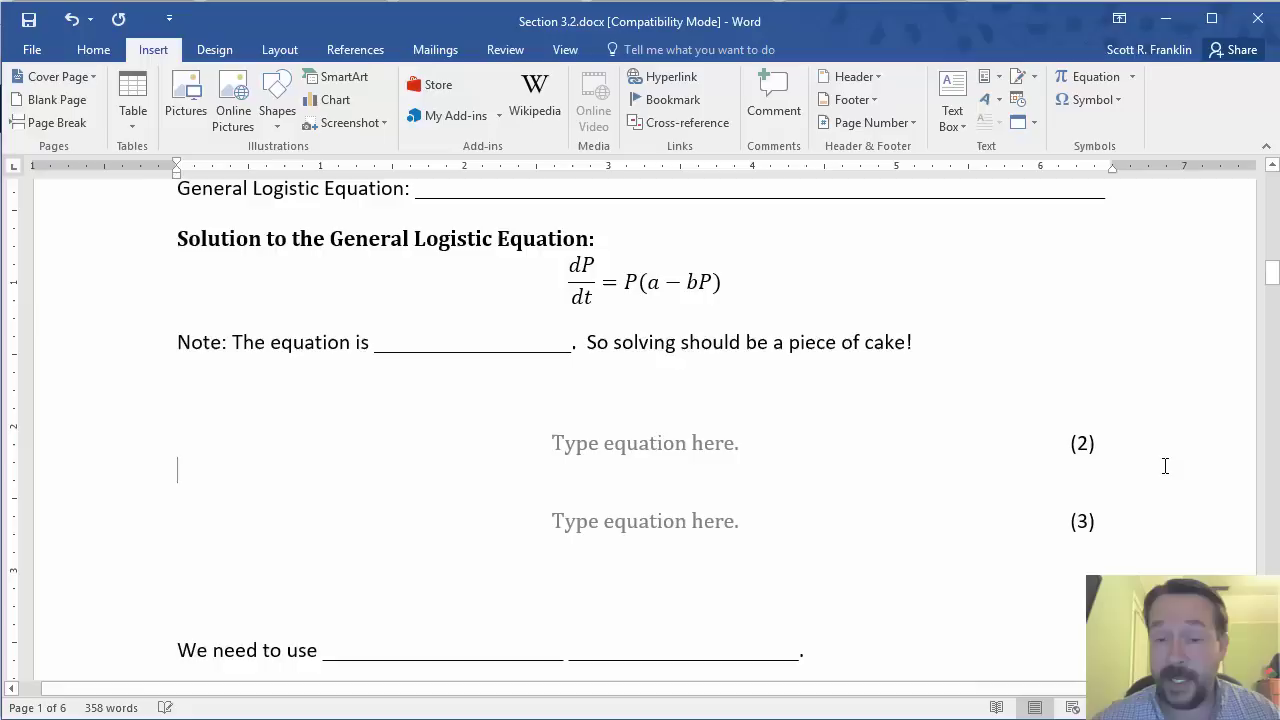
click(1082, 445)
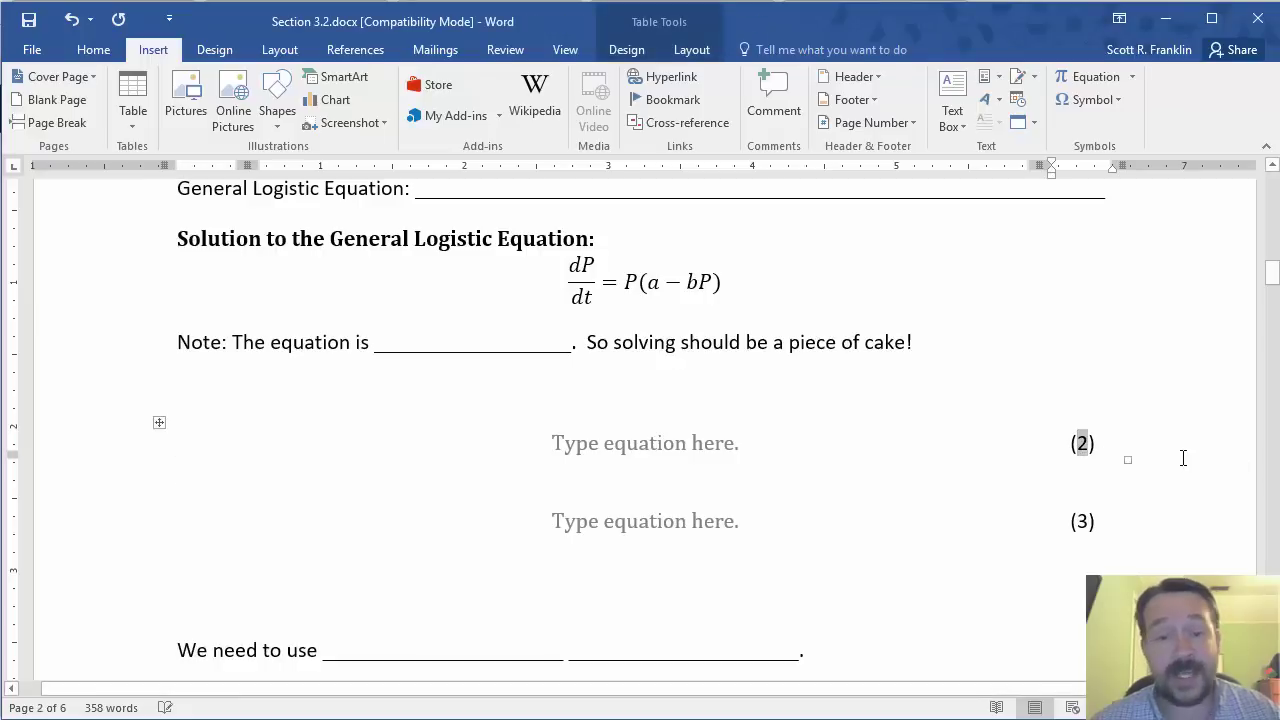
Scroll back up to the Section 3.2 title and Population Dynamics heading
scroll(1159, 445, up, 1)
scroll(1159, 445, up, 11)
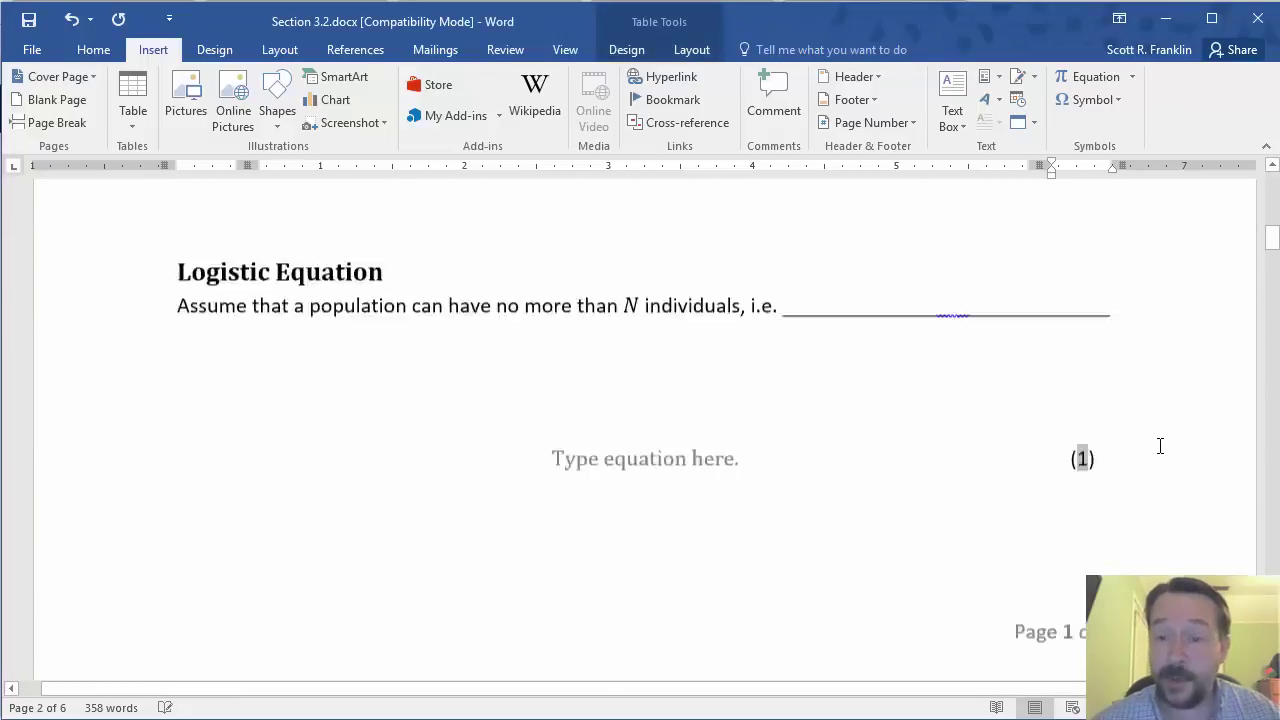
scroll(1160, 445, up, 9)
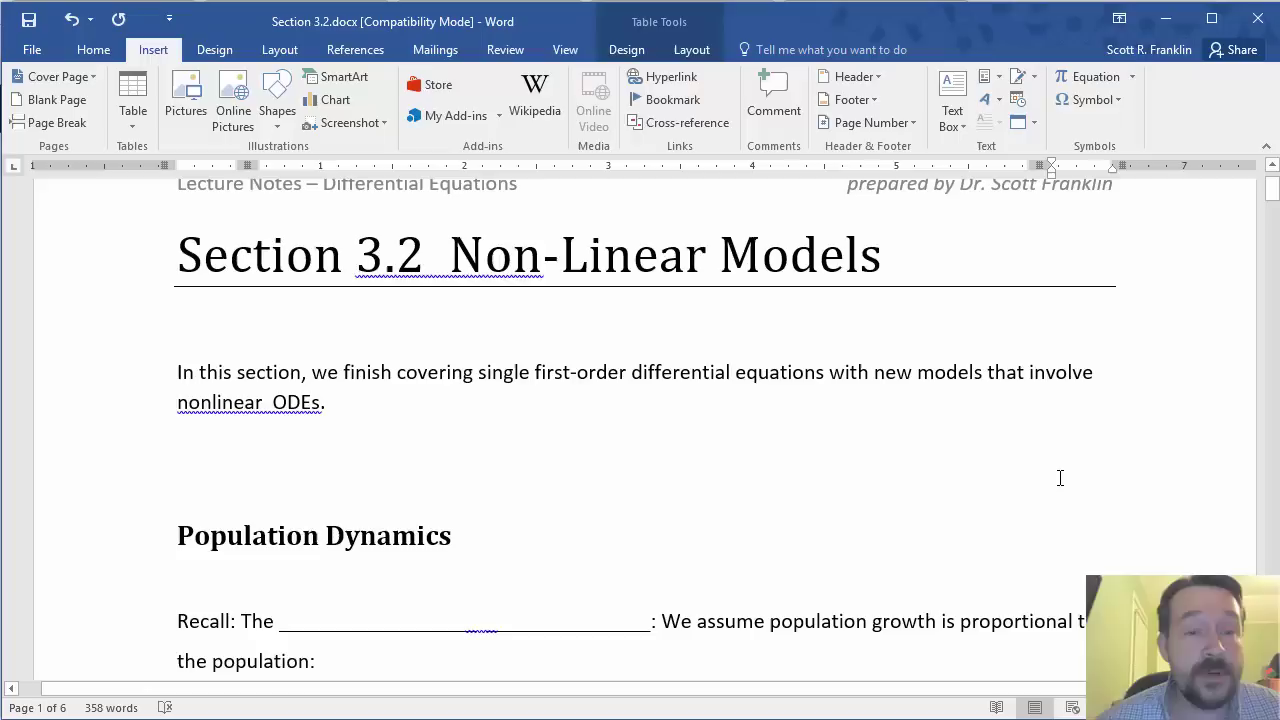
Apply the 1. / 1.1. / 1.1.1. multilevel list so the heading reads '1. Population Dynamics'
click(265, 535)
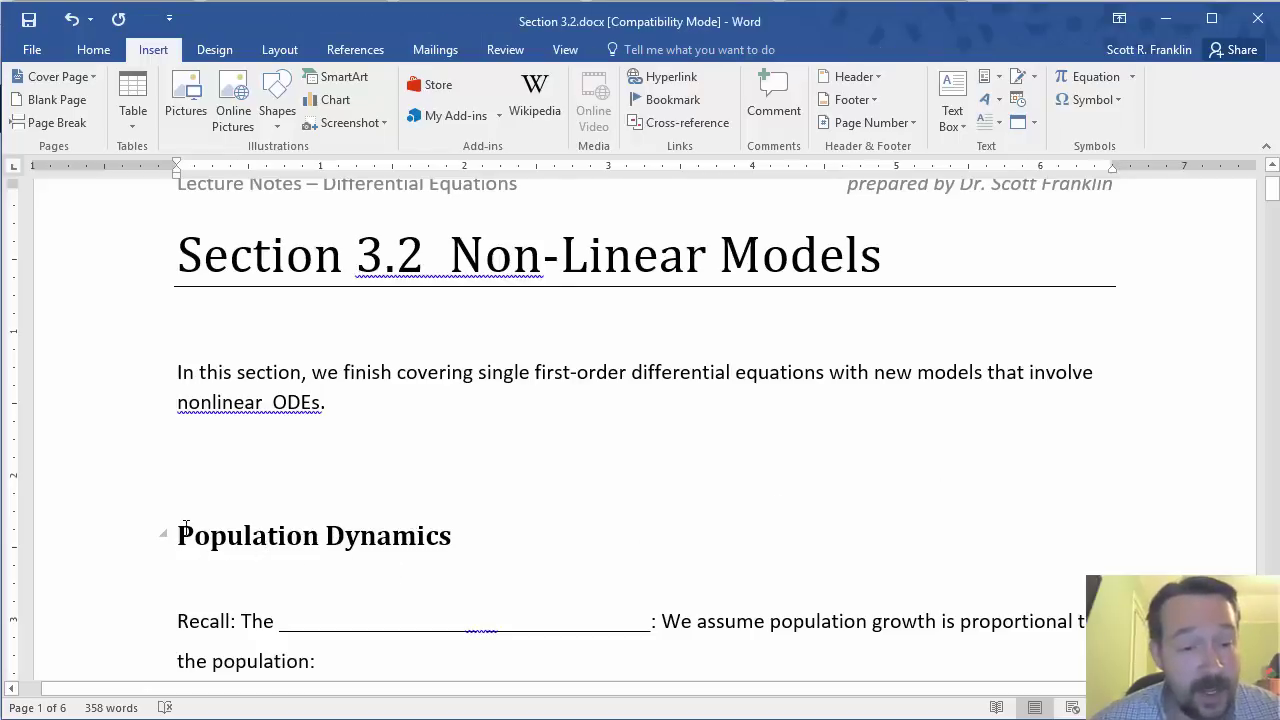
drag(186, 527, 195, 530)
key(Right)
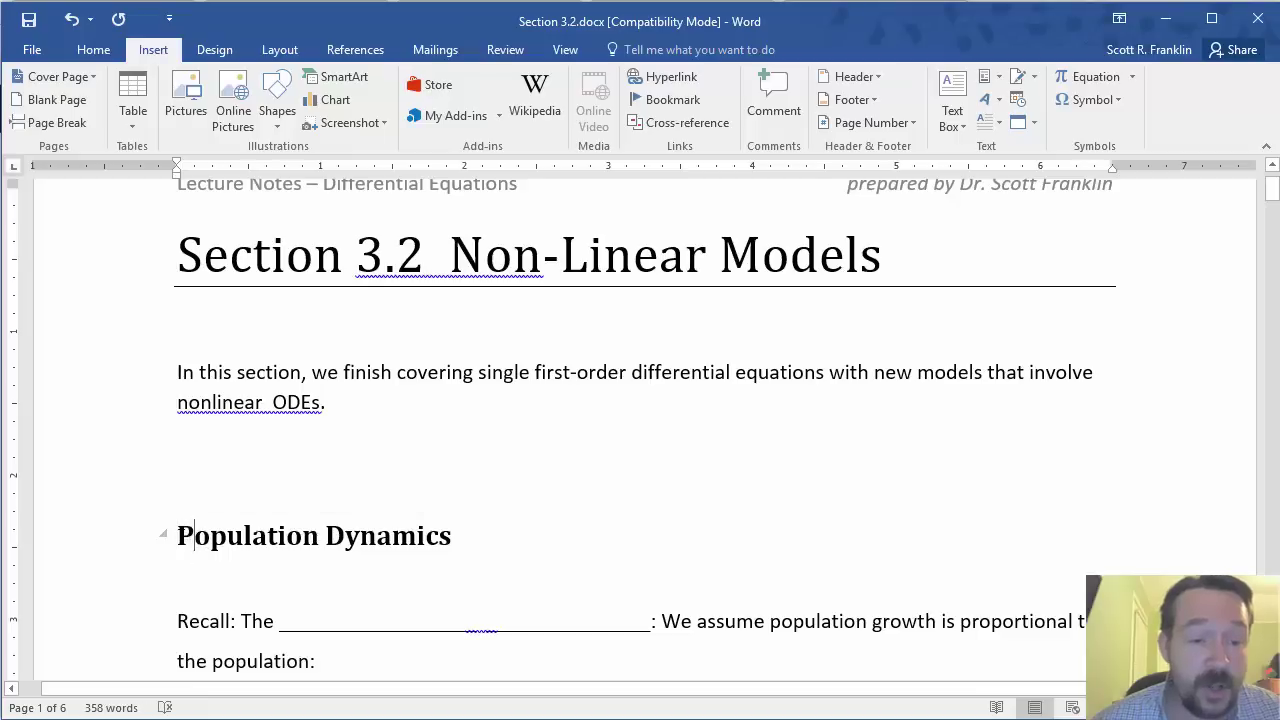
click(104, 48)
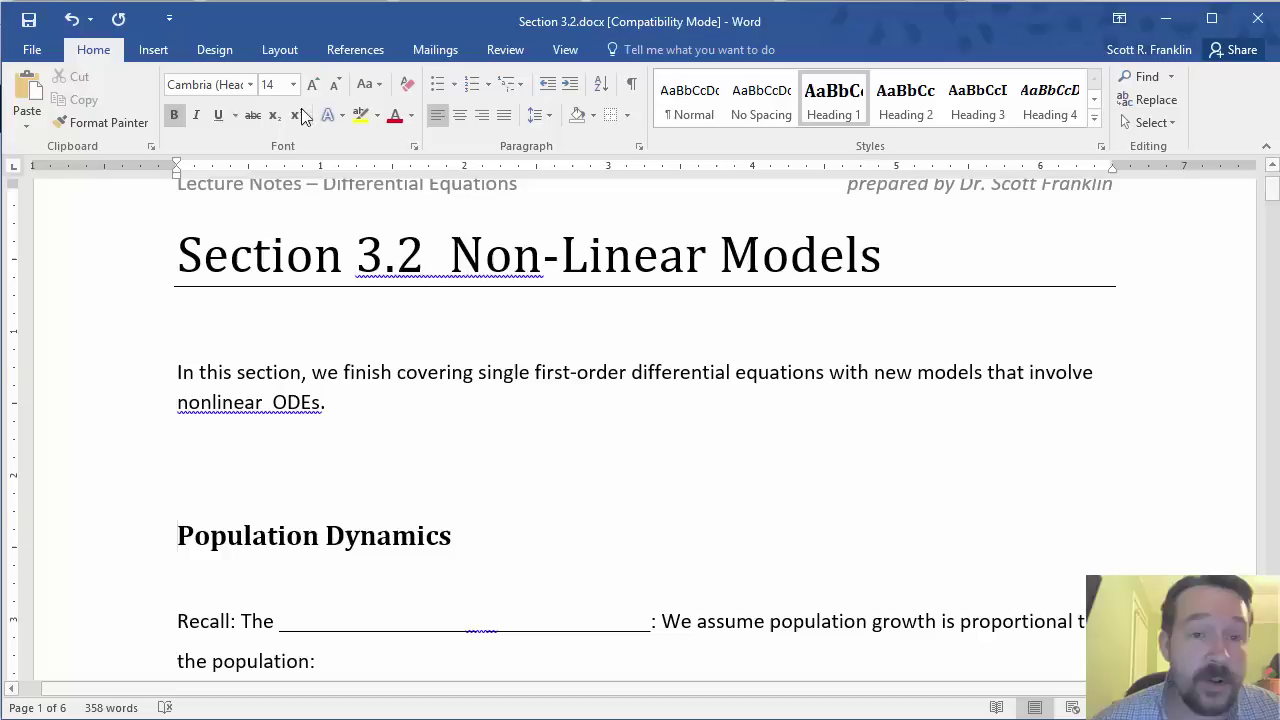
click(519, 90)
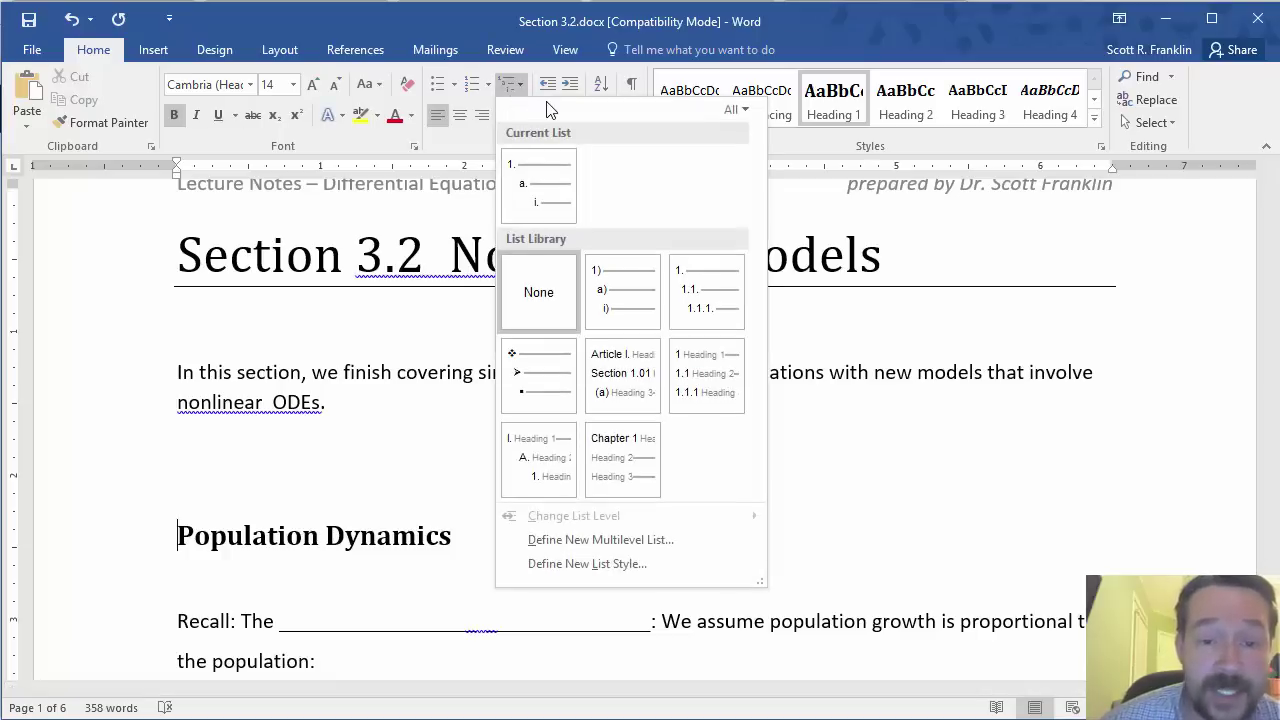
mouse_move(716, 302)
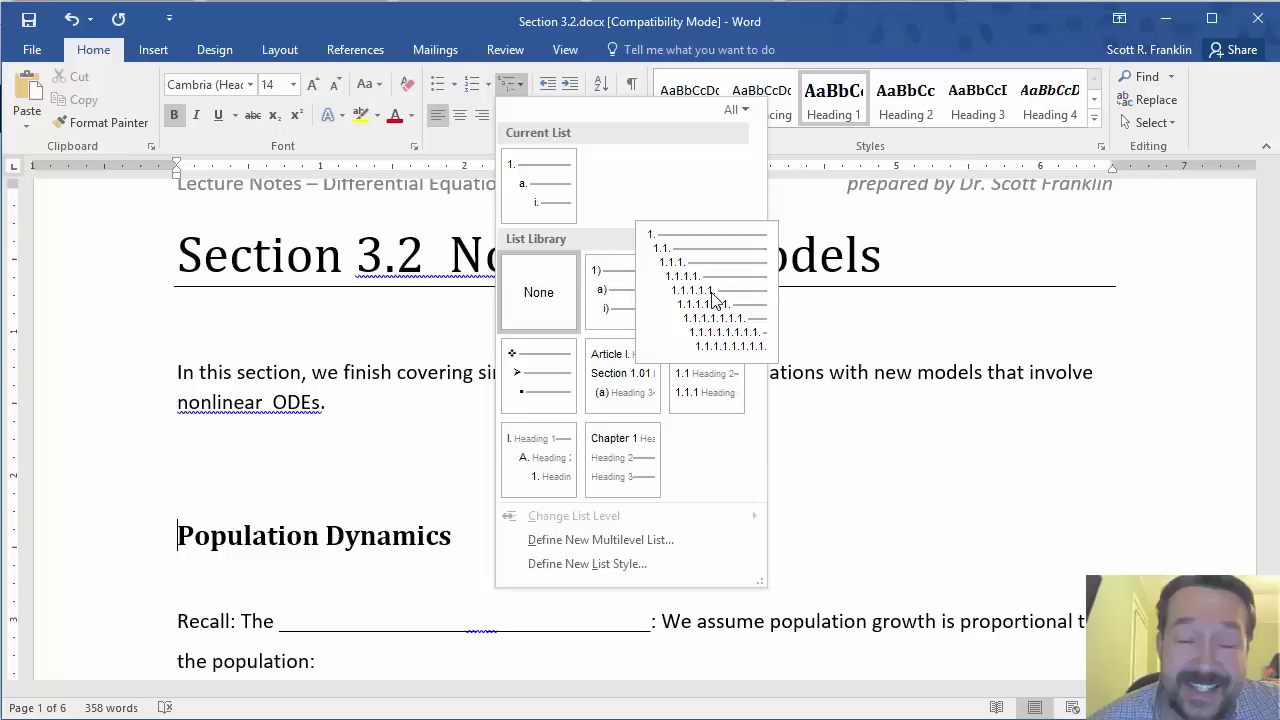
click(713, 301)
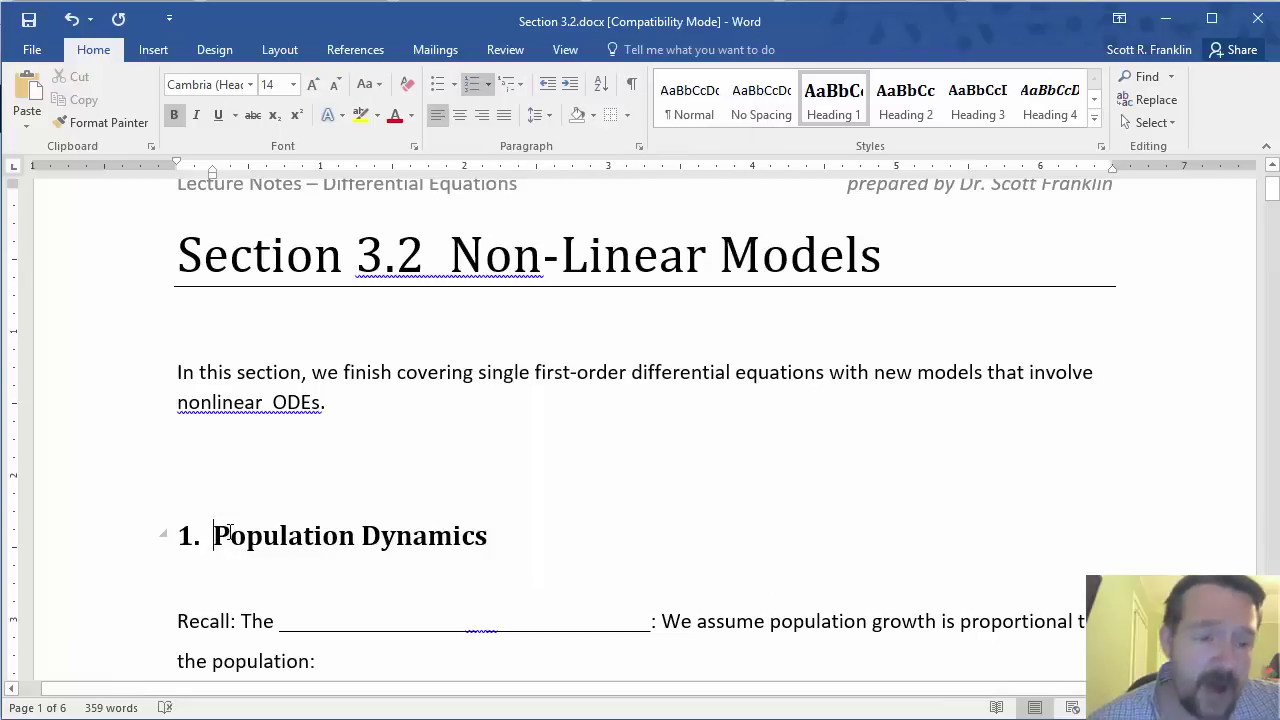
In the number cell of the Logistic Equation's (1), bring up the Field dialog
scroll(215, 500, down, 1)
scroll(437, 399, down, 15)
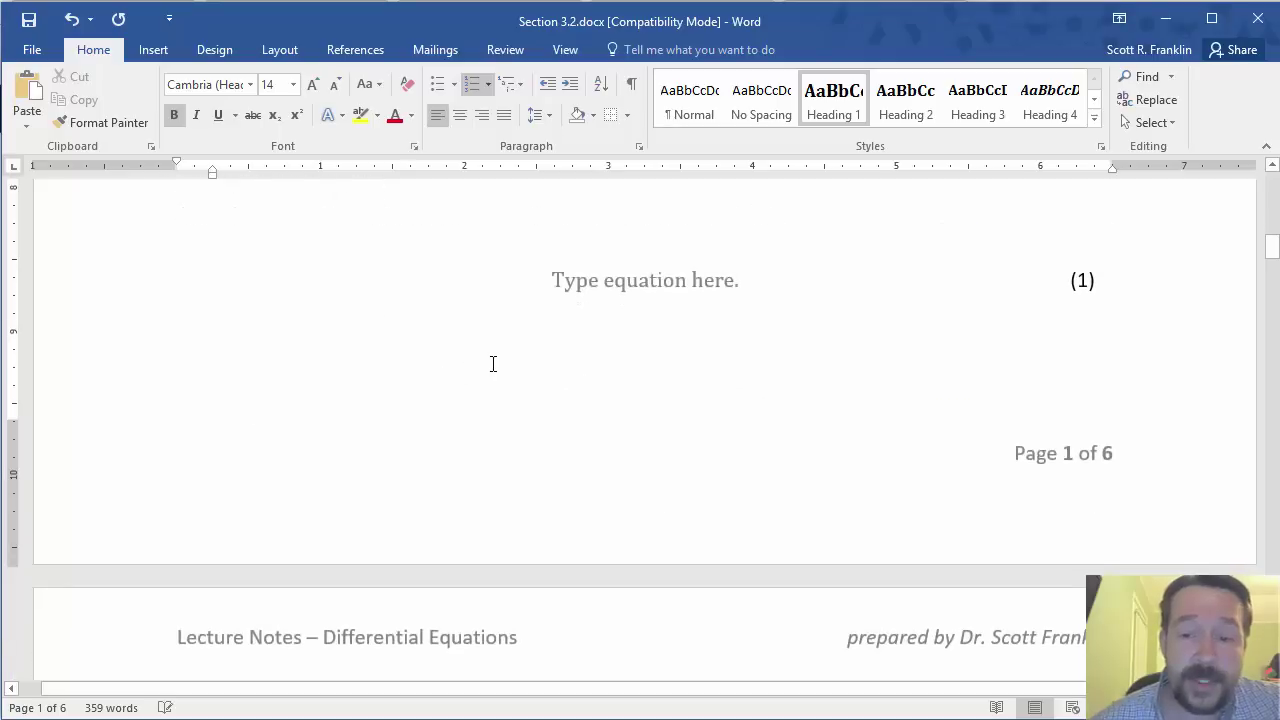
scroll(494, 363, up, 5)
scroll(511, 354, down, 3)
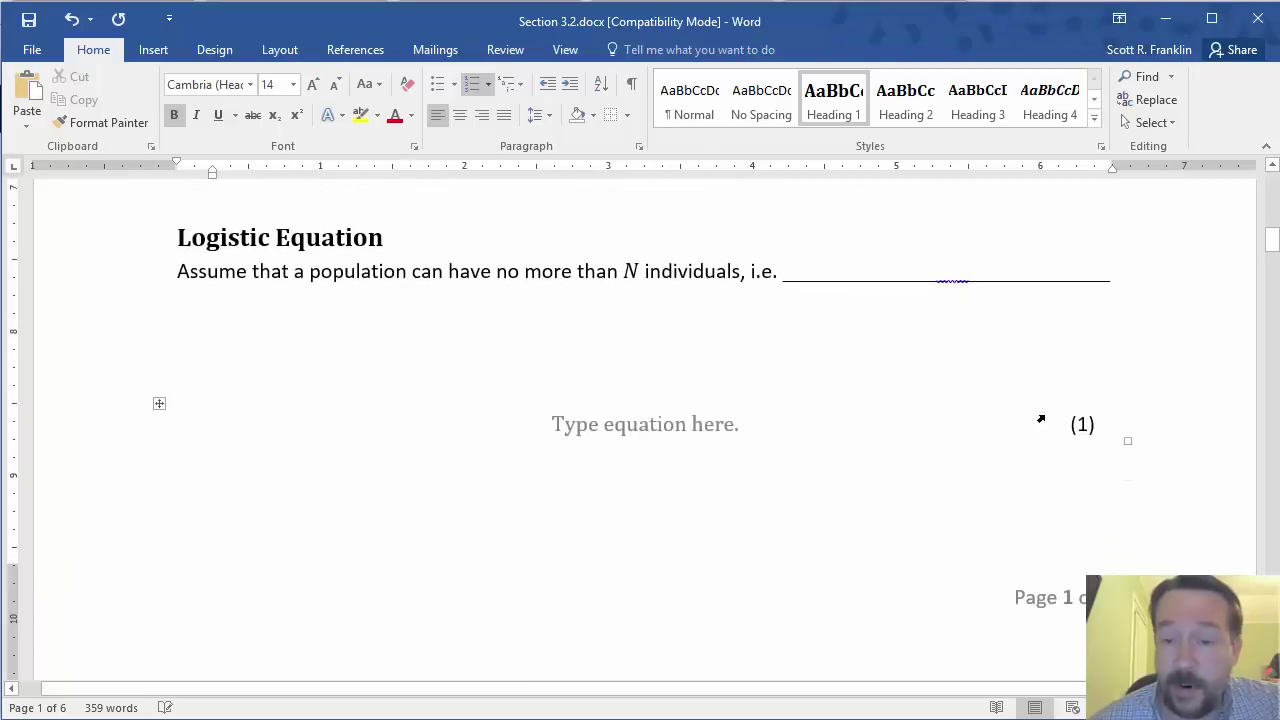
click(1078, 422)
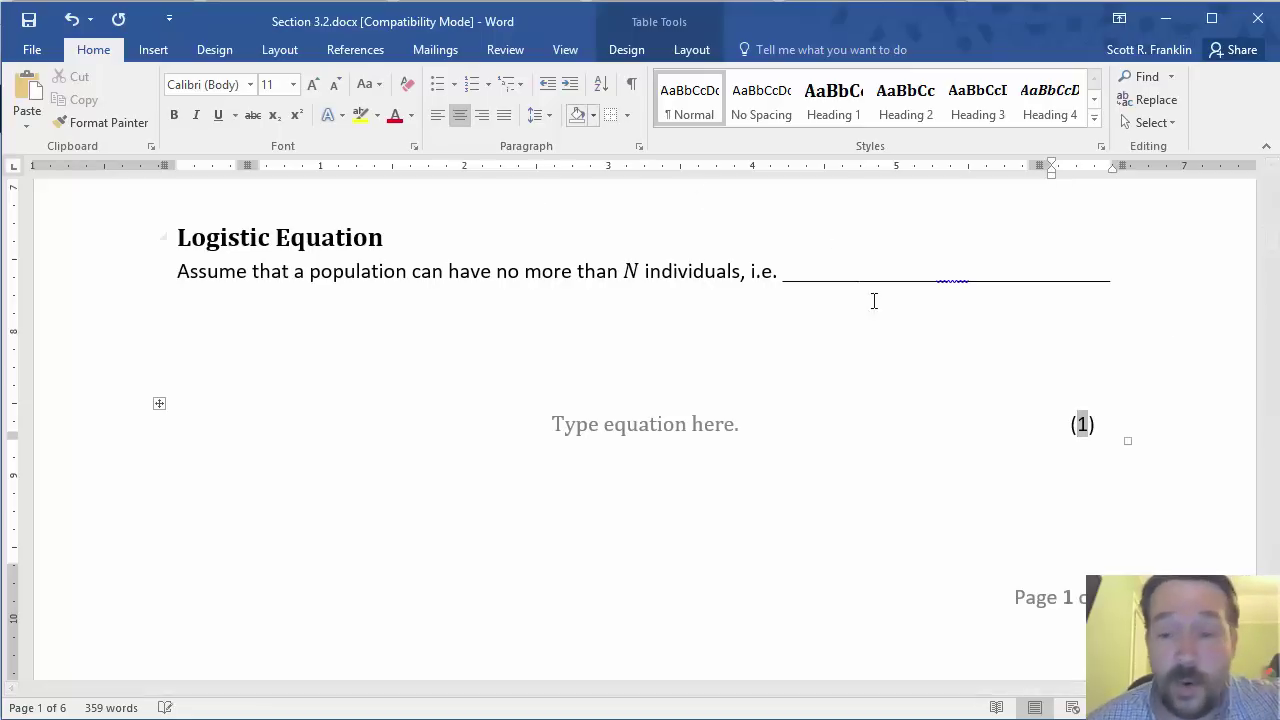
click(153, 50)
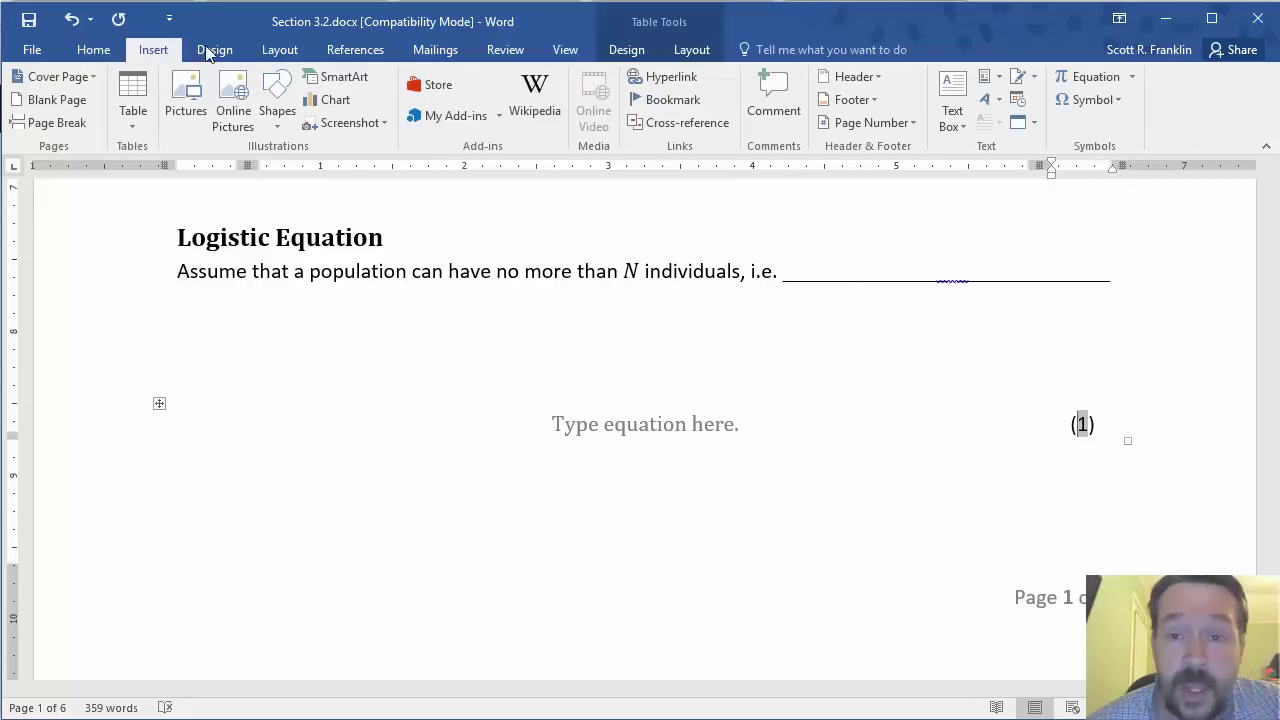
click(995, 80)
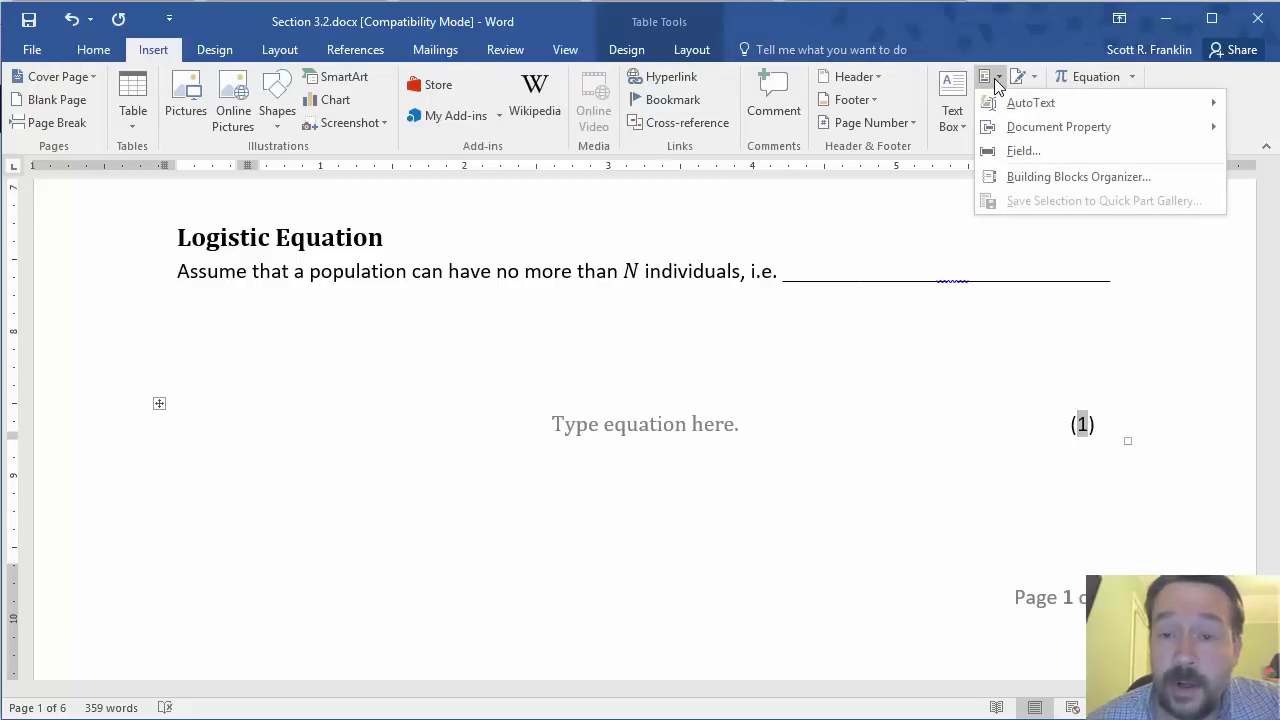
click(1028, 150)
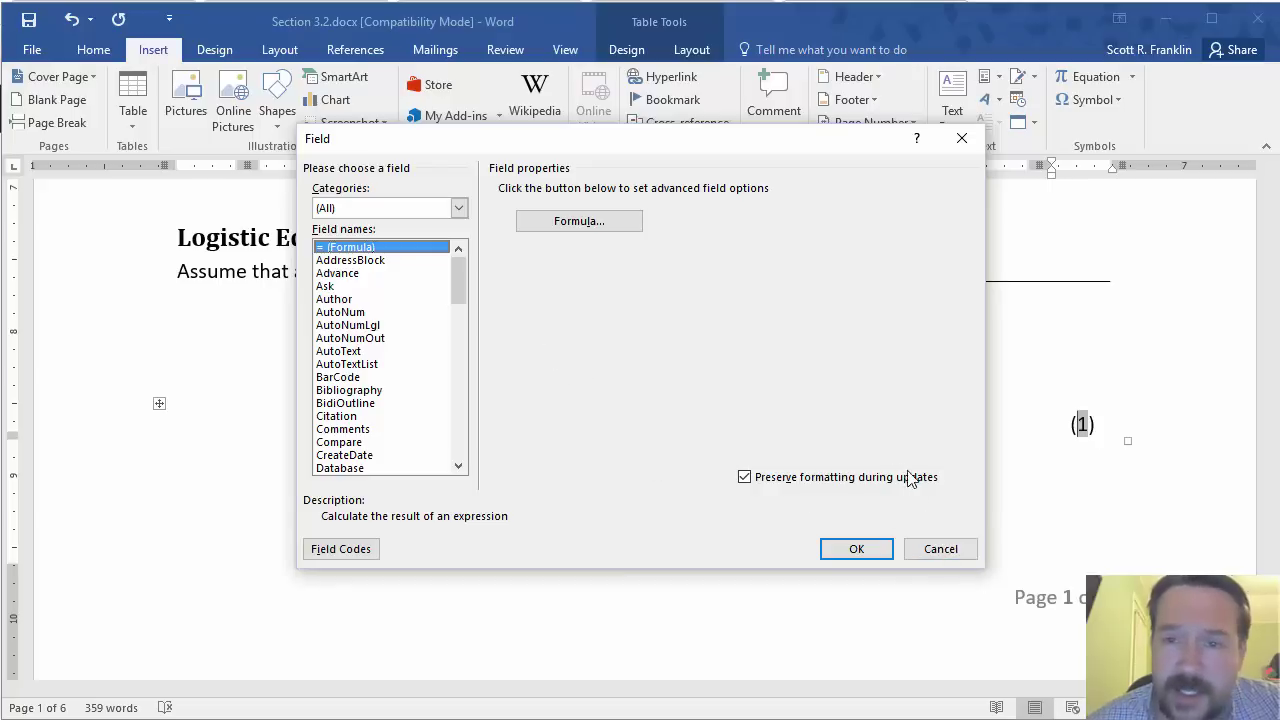
Insert a cross-reference to the Population Dynamics heading number ahead of the first equation's number
click(927, 549)
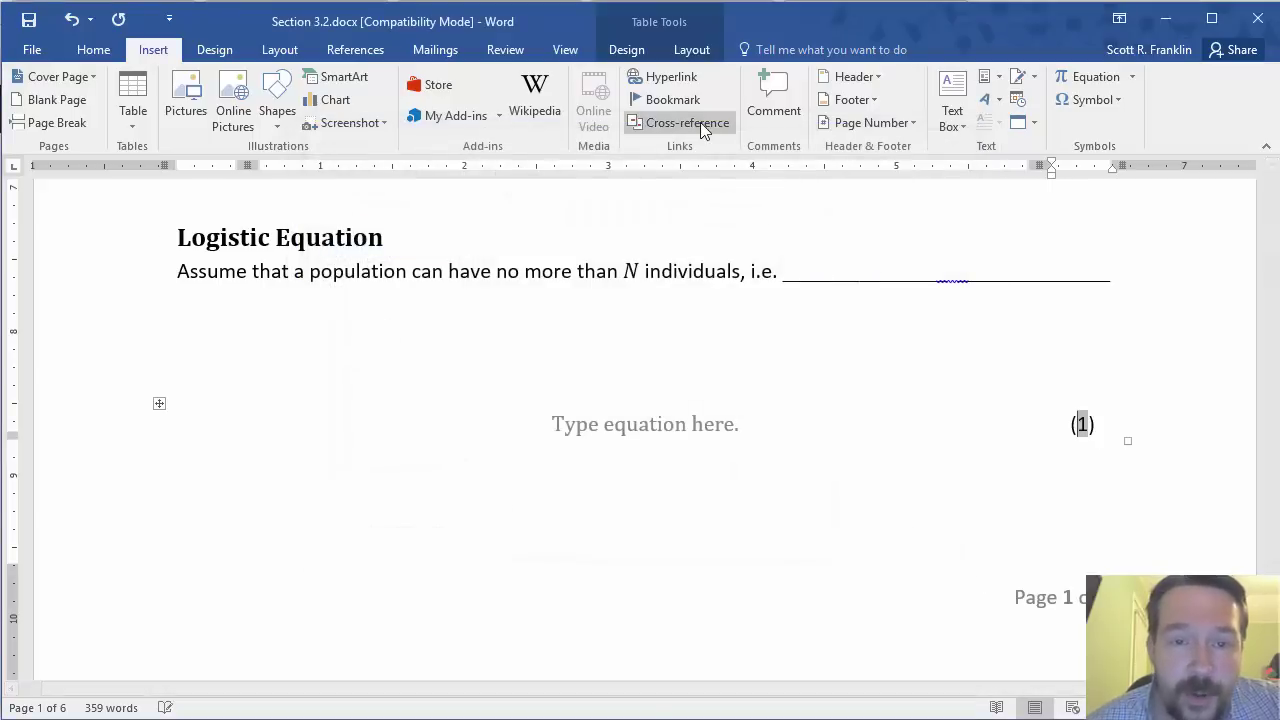
click(700, 122)
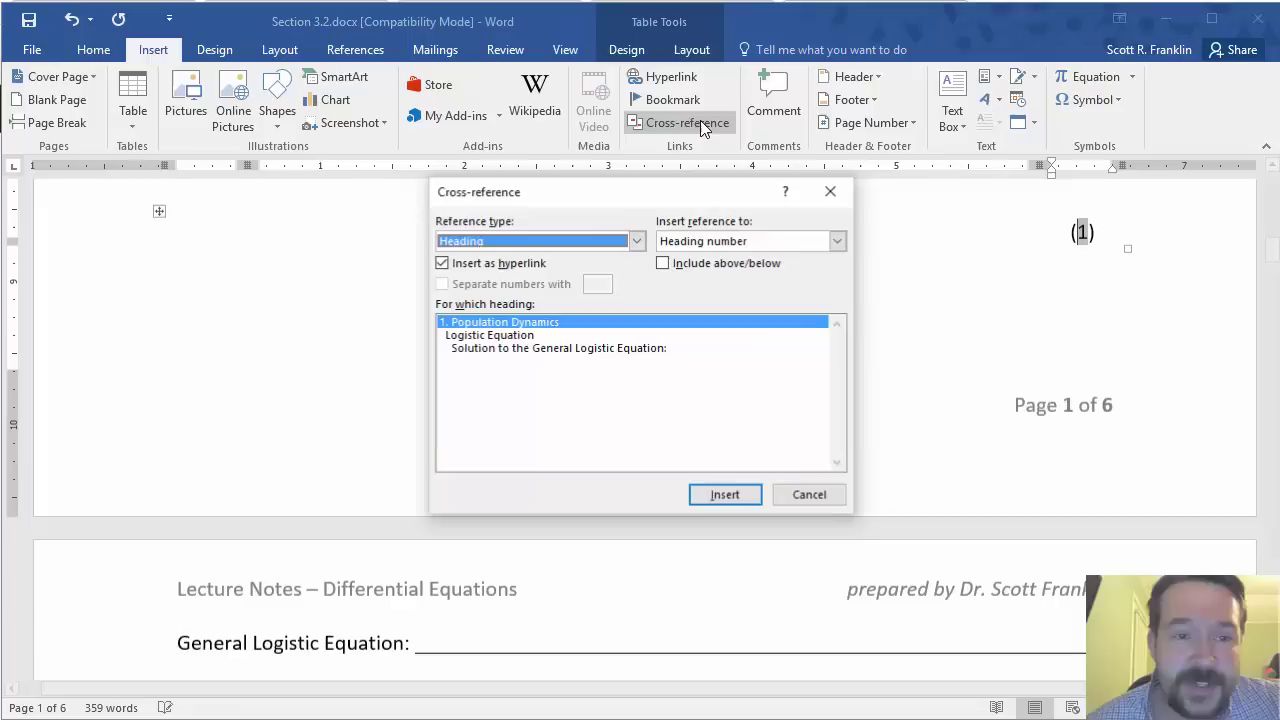
click(613, 248)
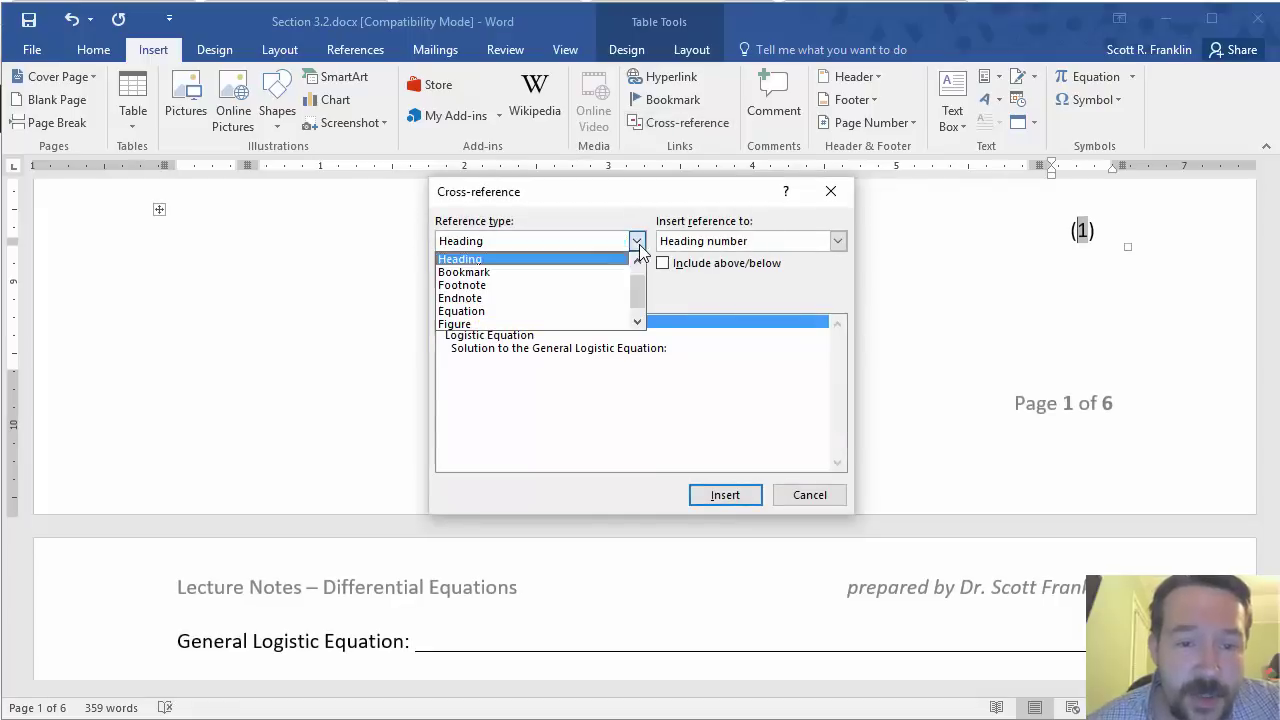
click(528, 264)
click(837, 241)
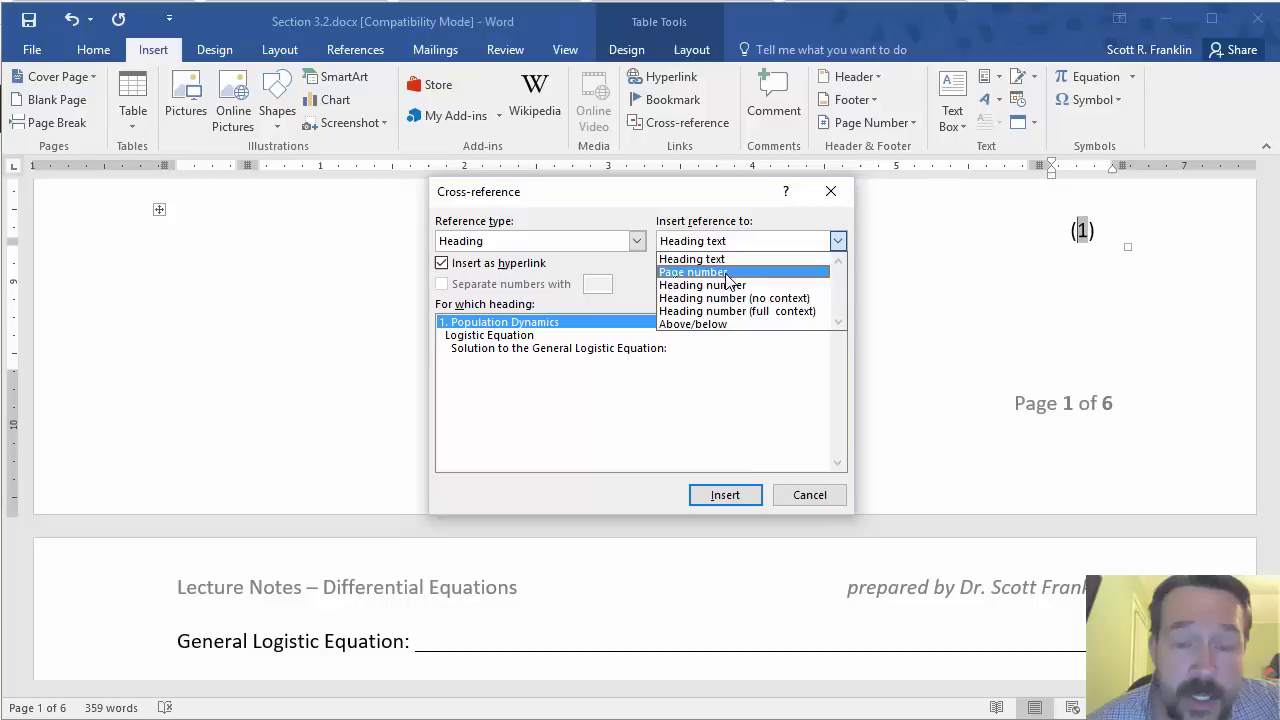
click(727, 285)
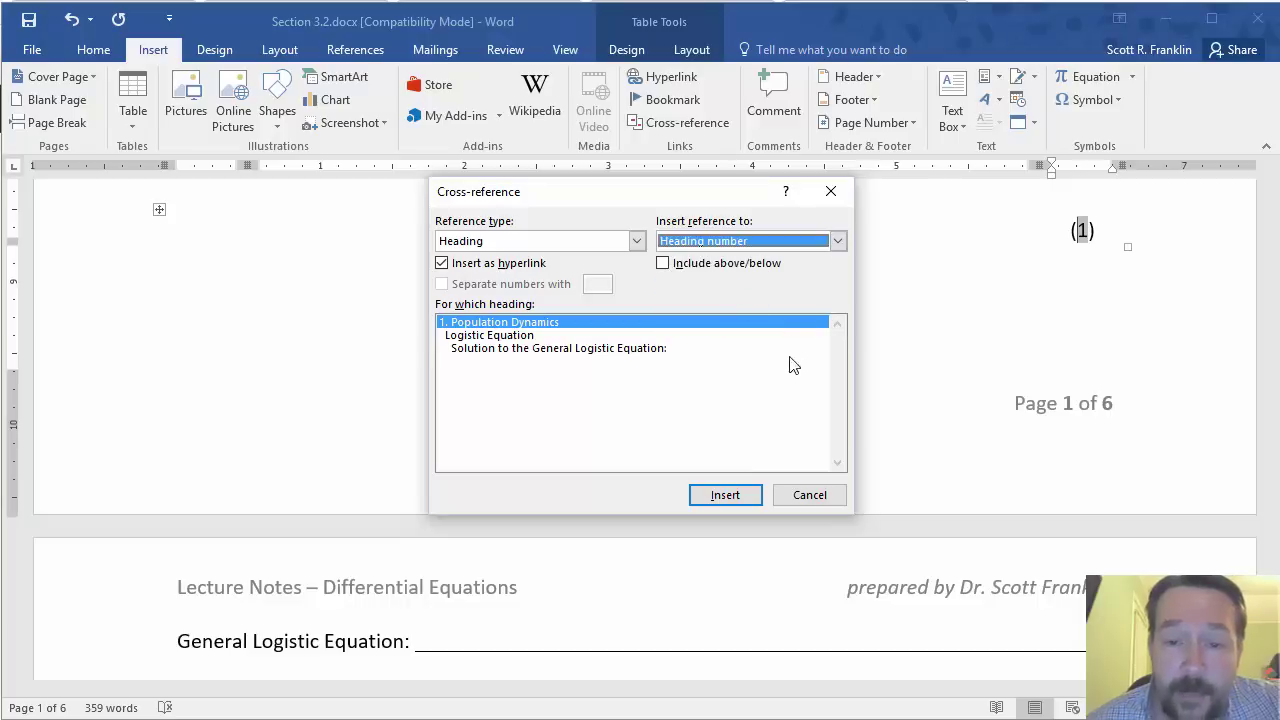
click(738, 498)
click(1061, 225)
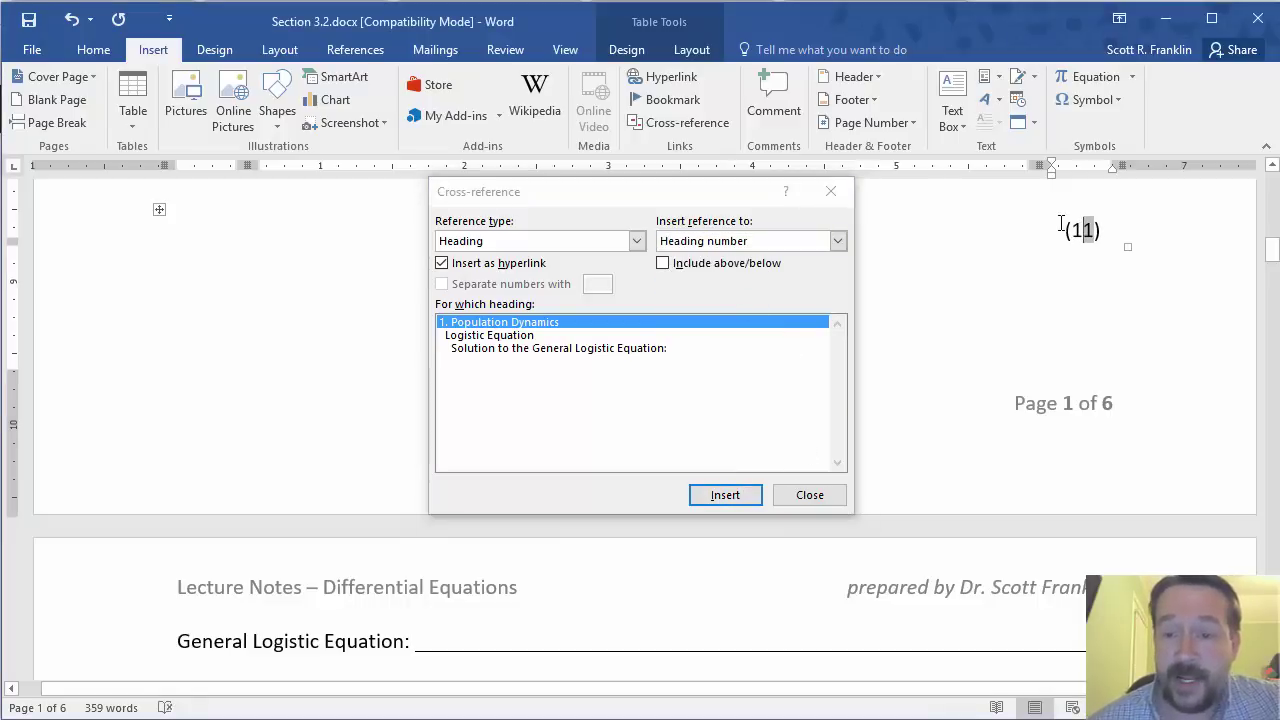
click(815, 494)
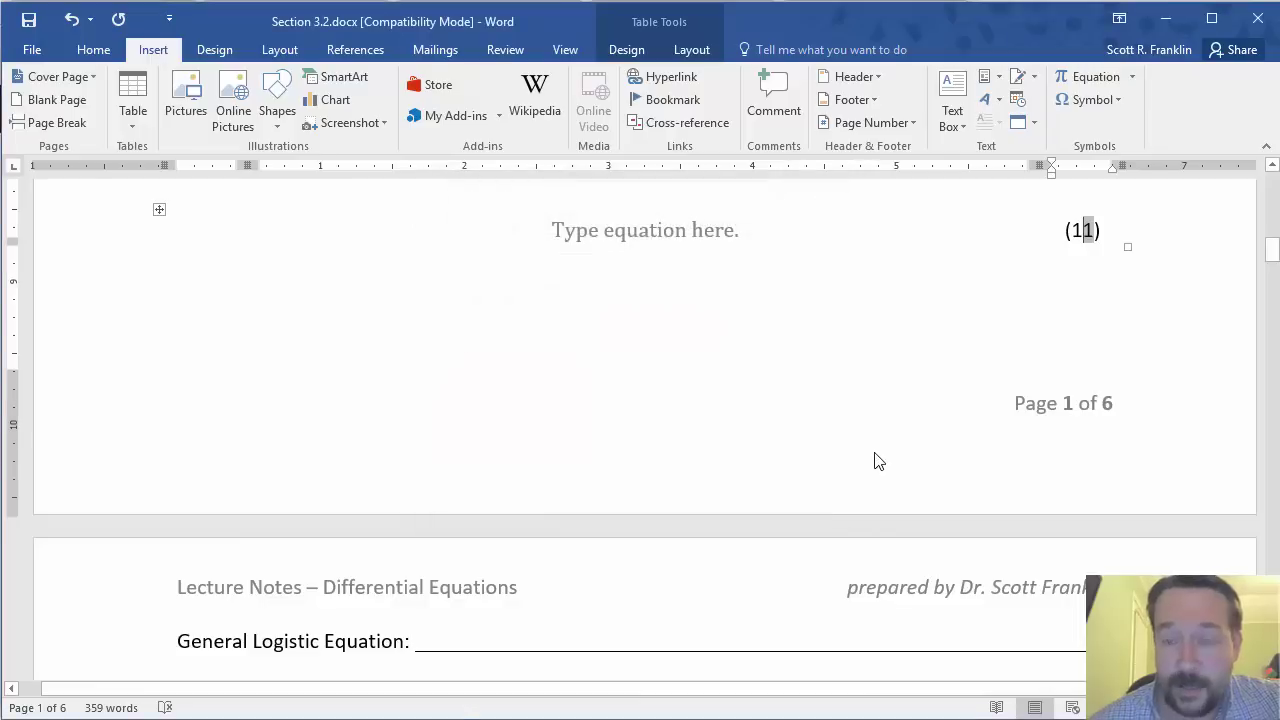
Refresh the equation number field so it reads (1.1)
key(ctrl+z)
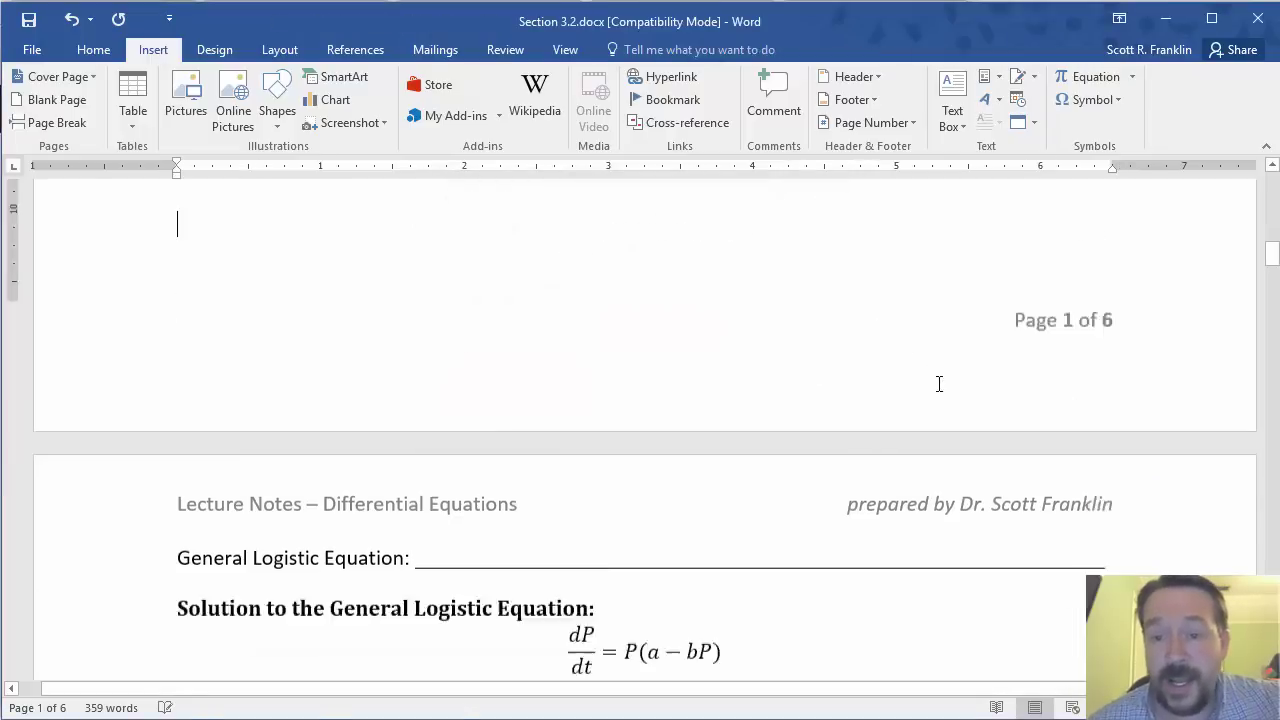
scroll(937, 380, down, 3)
key(ctrl+z)
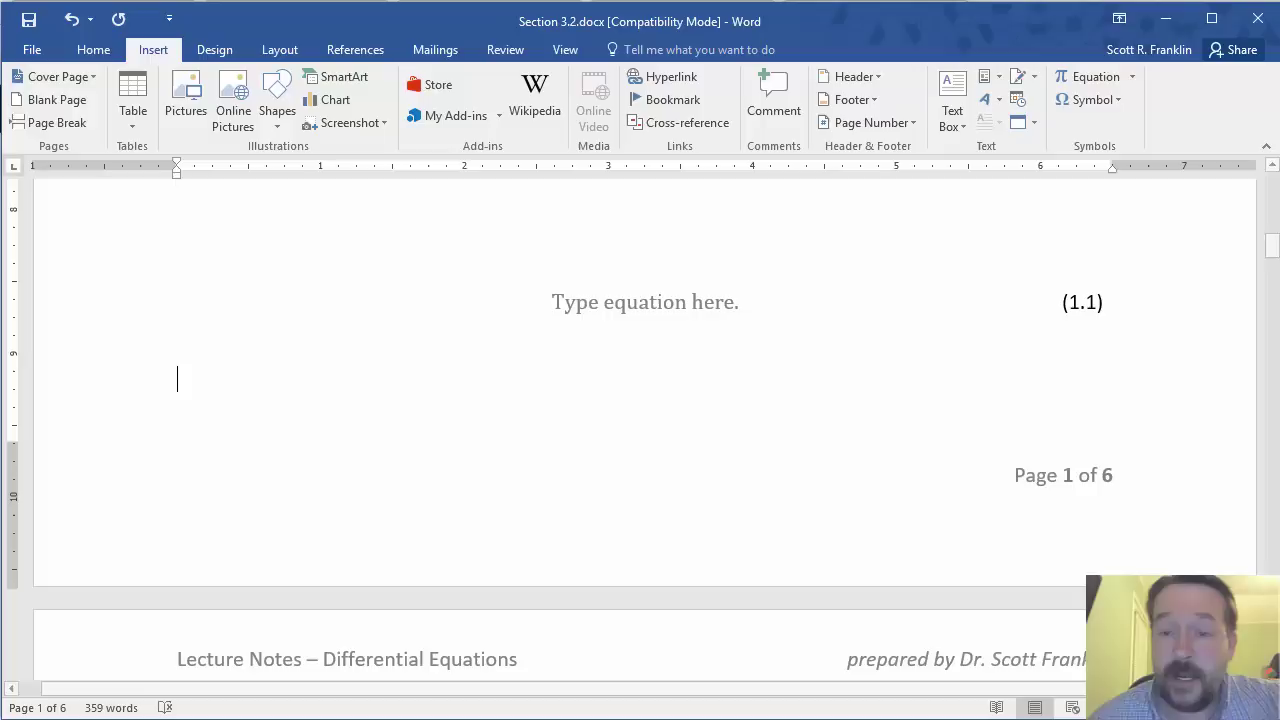
Demote the Population Dynamics heading one multilevel list level to 1.1
scroll(865, 428, up, 15)
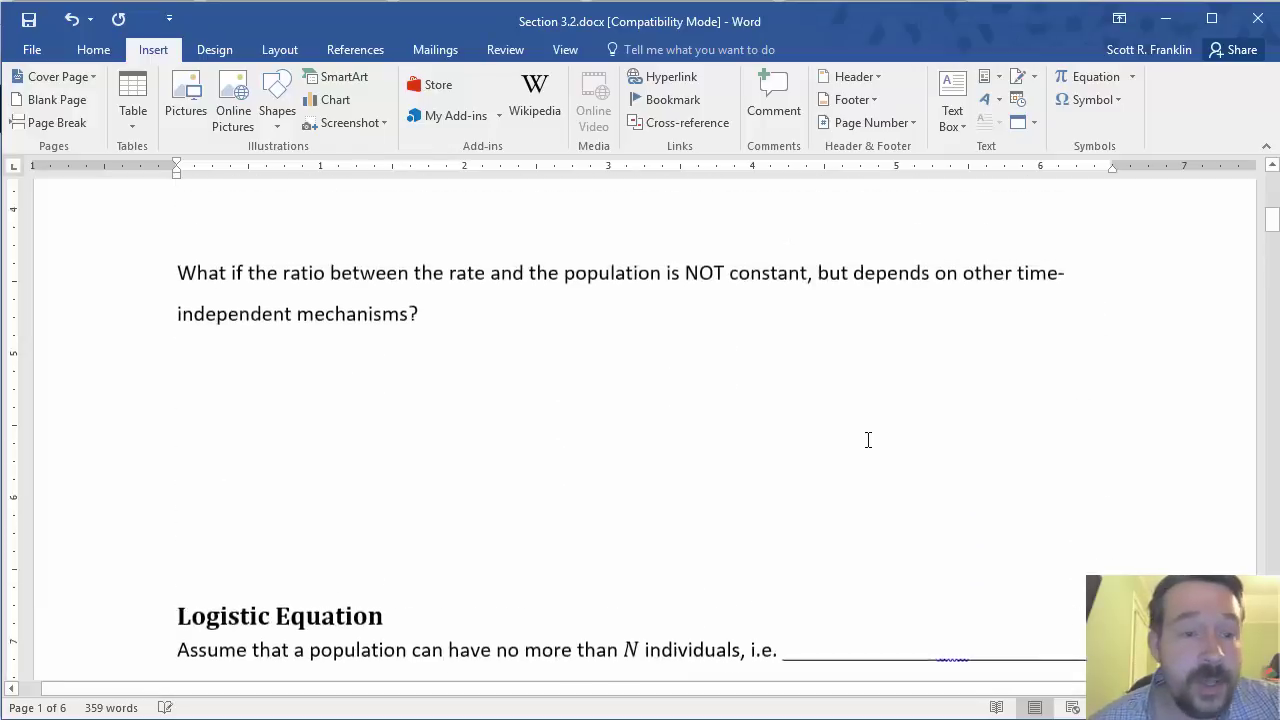
right_click(316, 426)
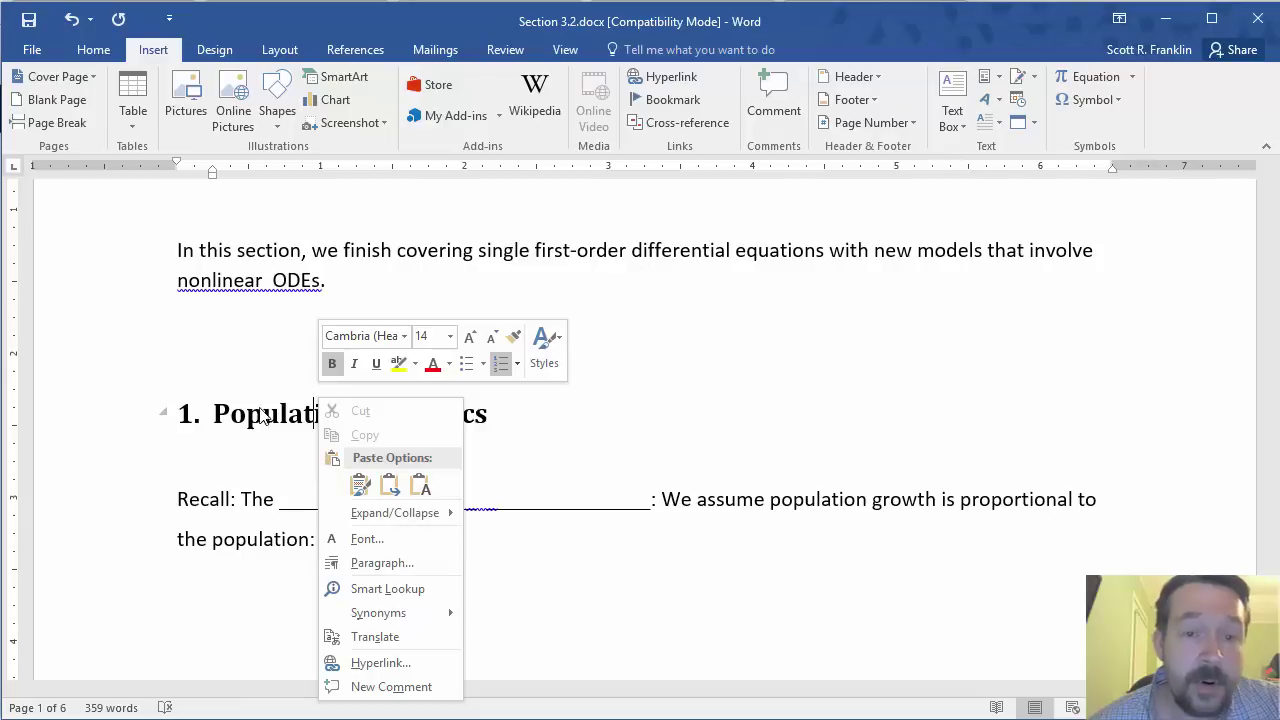
click(101, 55)
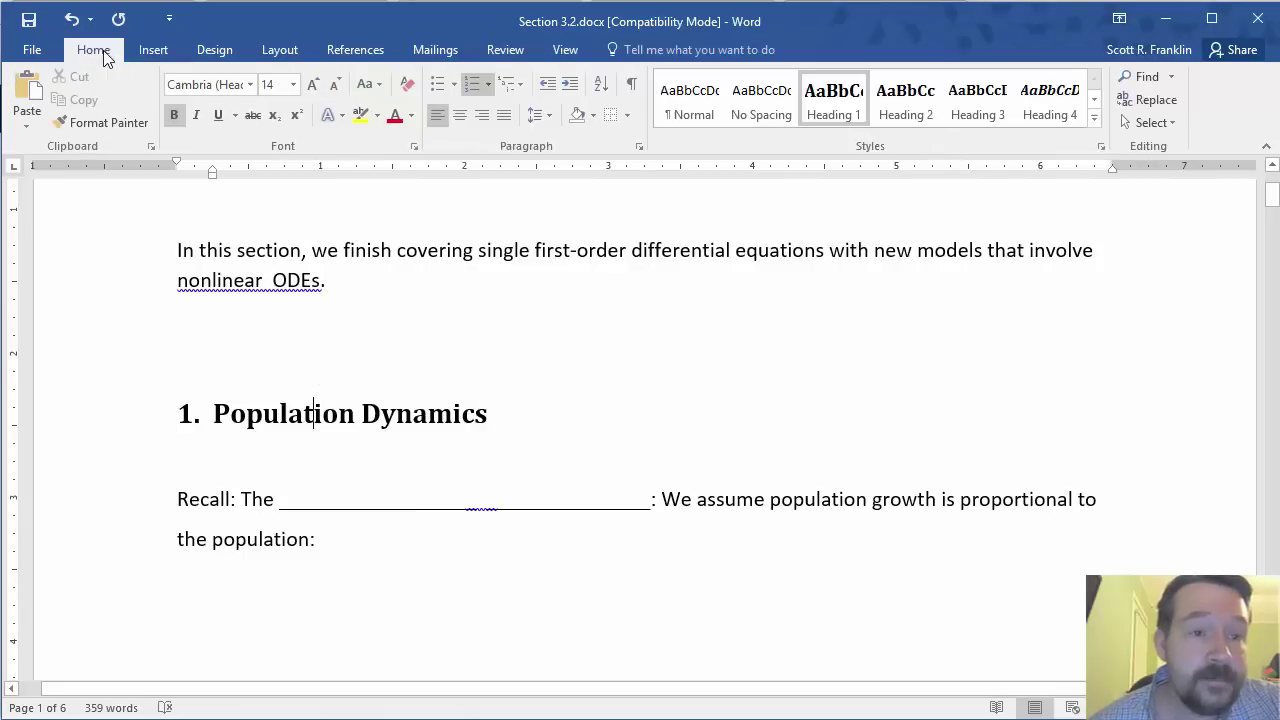
click(505, 86)
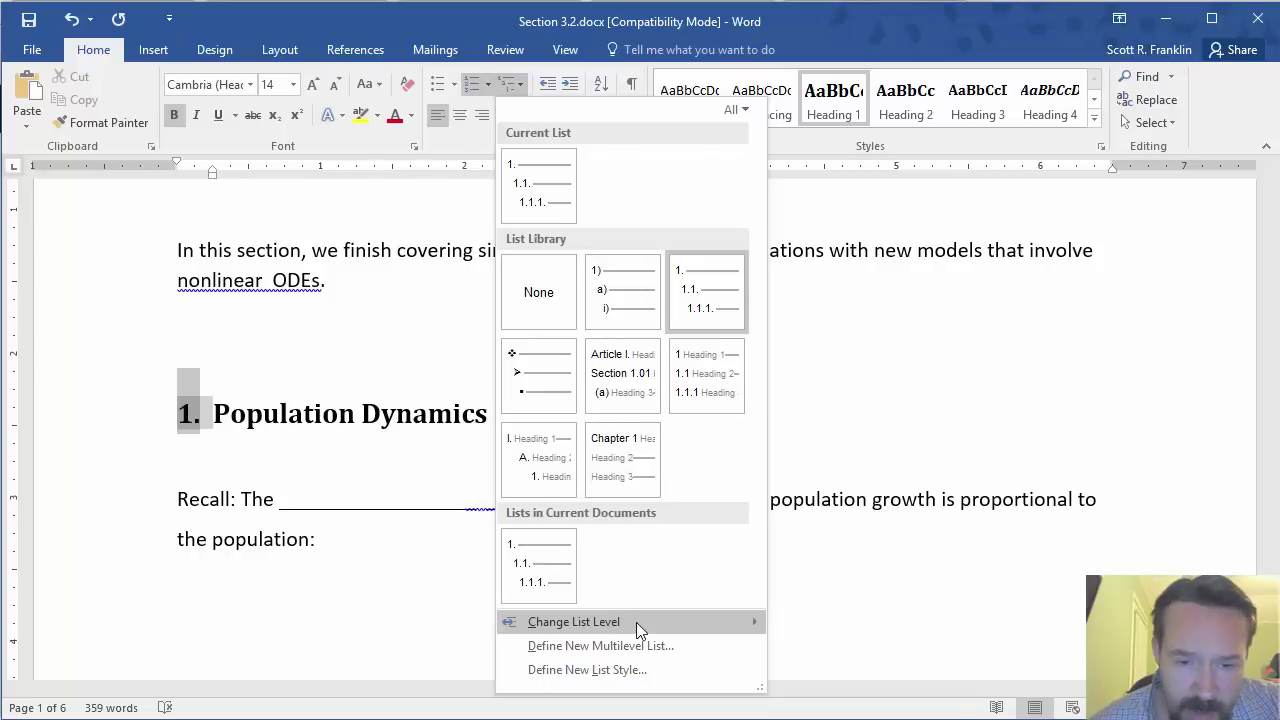
mouse_move(636, 622)
click(816, 576)
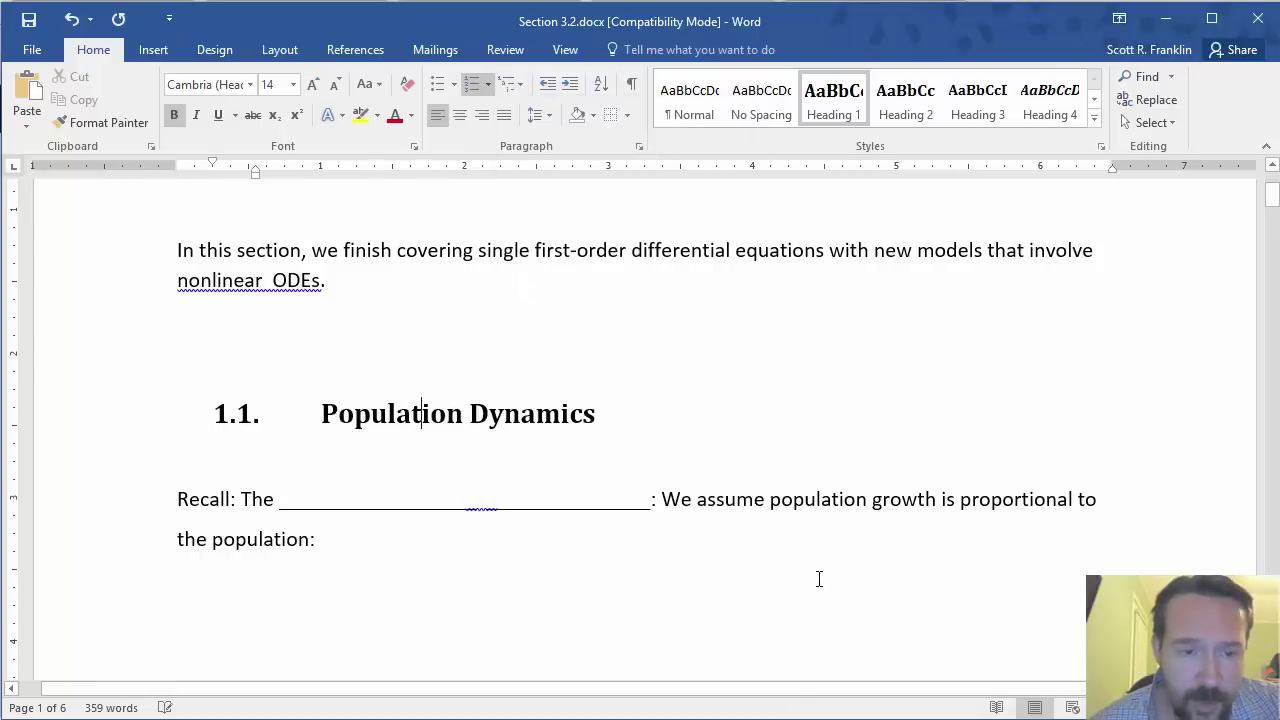
Update all document fields so the Logistic Equation number reads (1.1.1)
scroll(871, 506, down, 10)
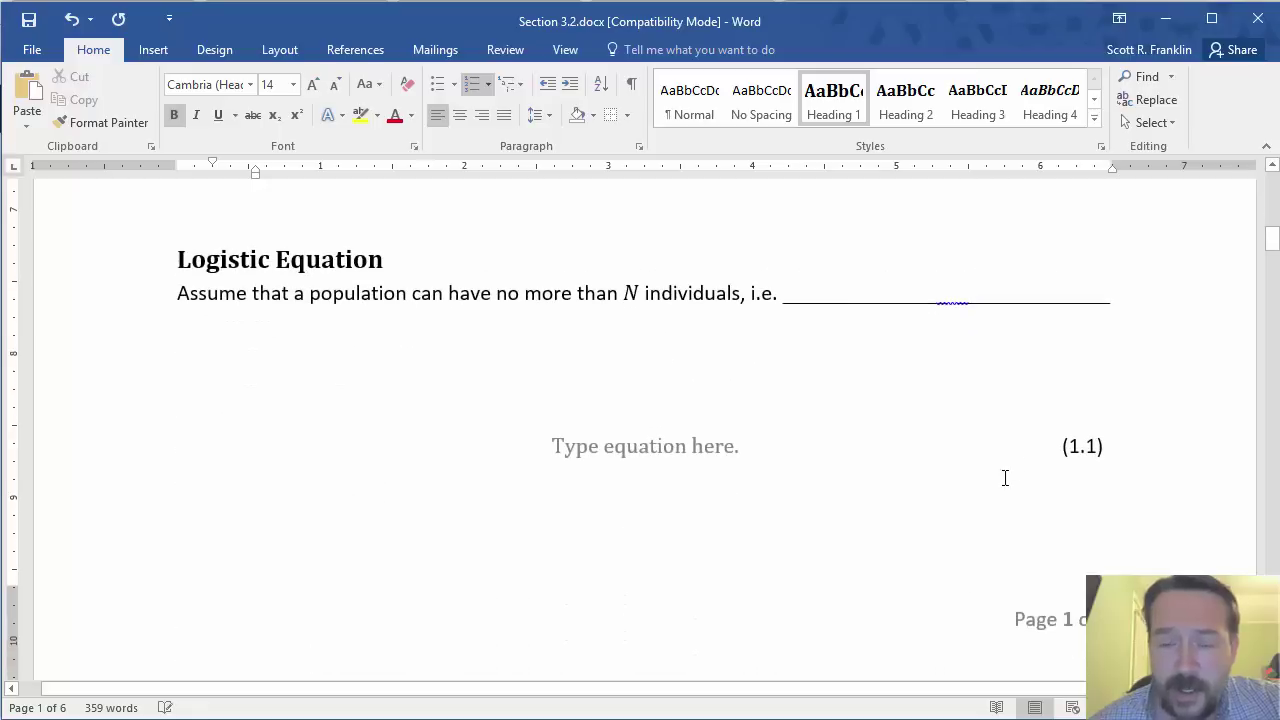
click(1062, 446)
right_click(1062, 443)
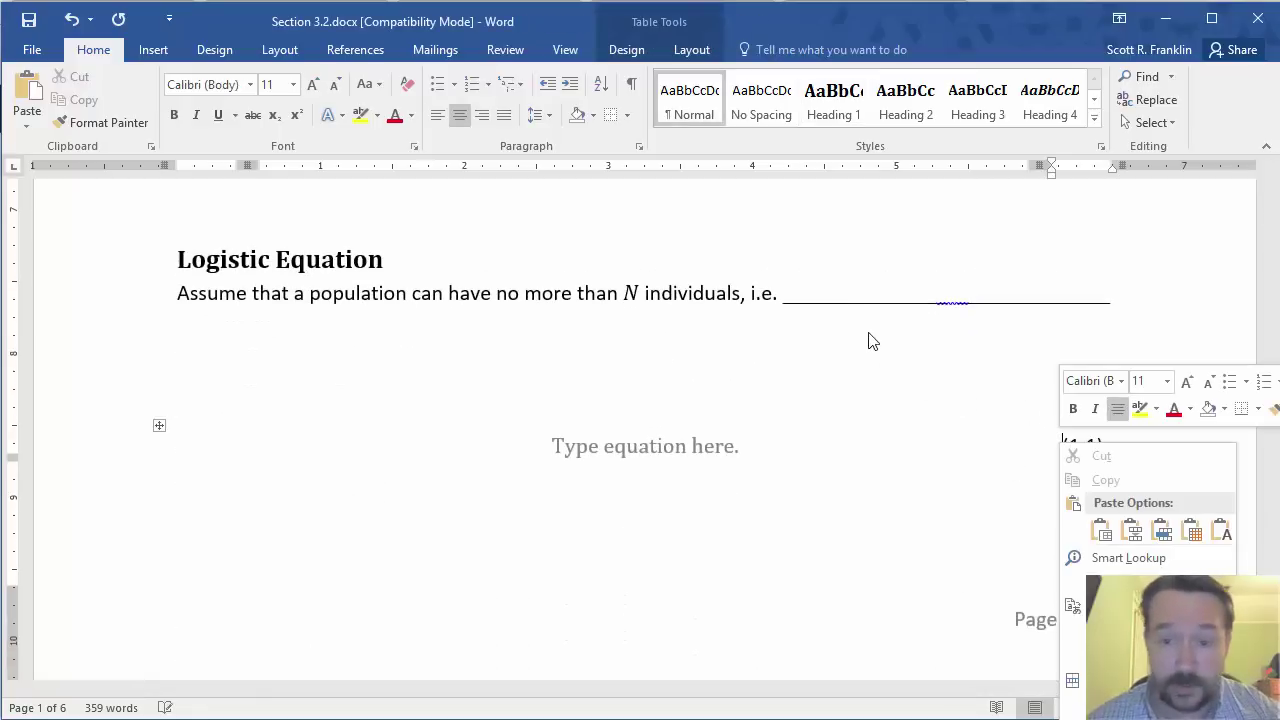
key(Escape)
key(ctrl+a)
right_click(666, 296)
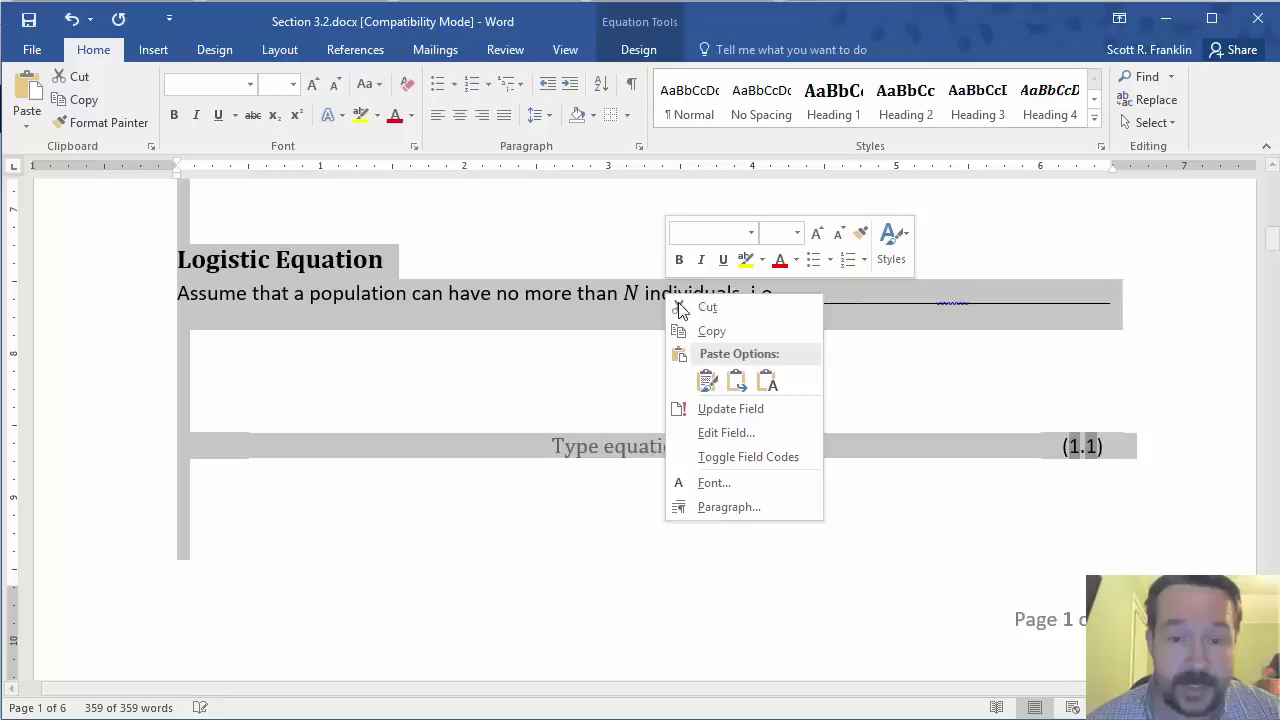
click(727, 408)
click(811, 480)
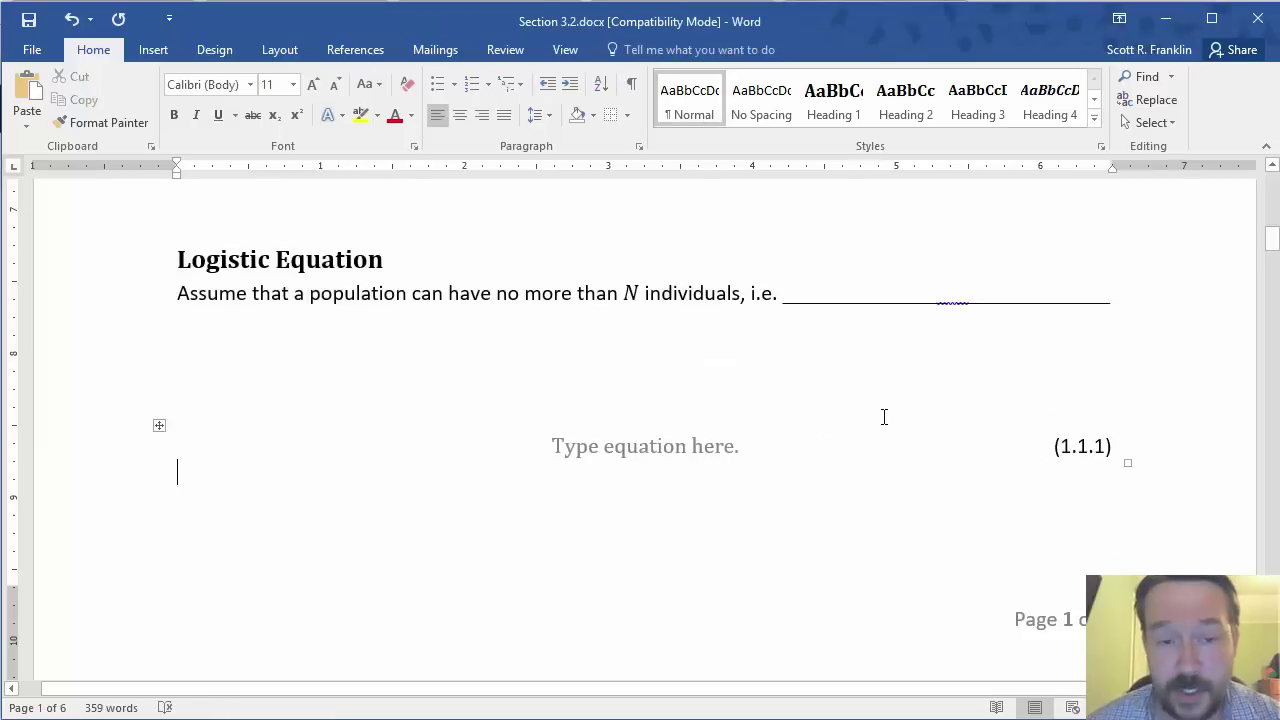
scroll(880, 417, down, 10)
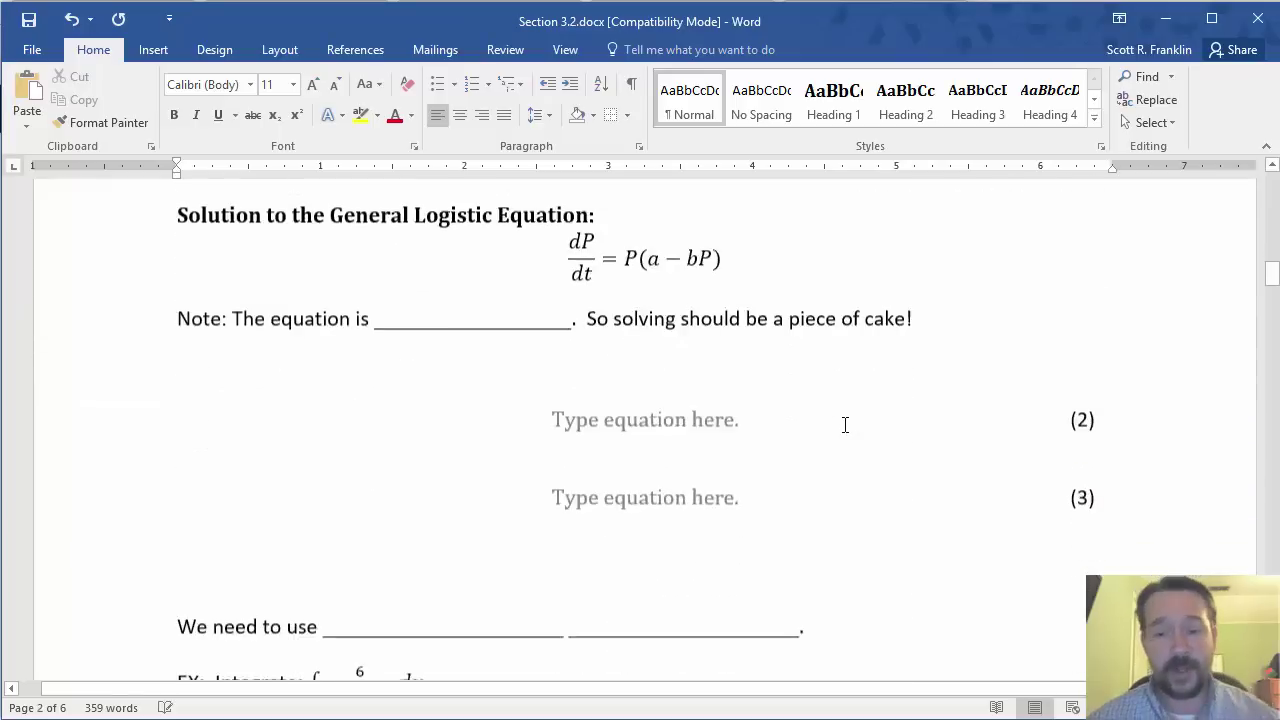
Insert the built-in Binomial Theorem, (x+a)^n = Σ (n choose k) x^k a^(n−k), into equation slot (2)
scroll(843, 357, down, 2)
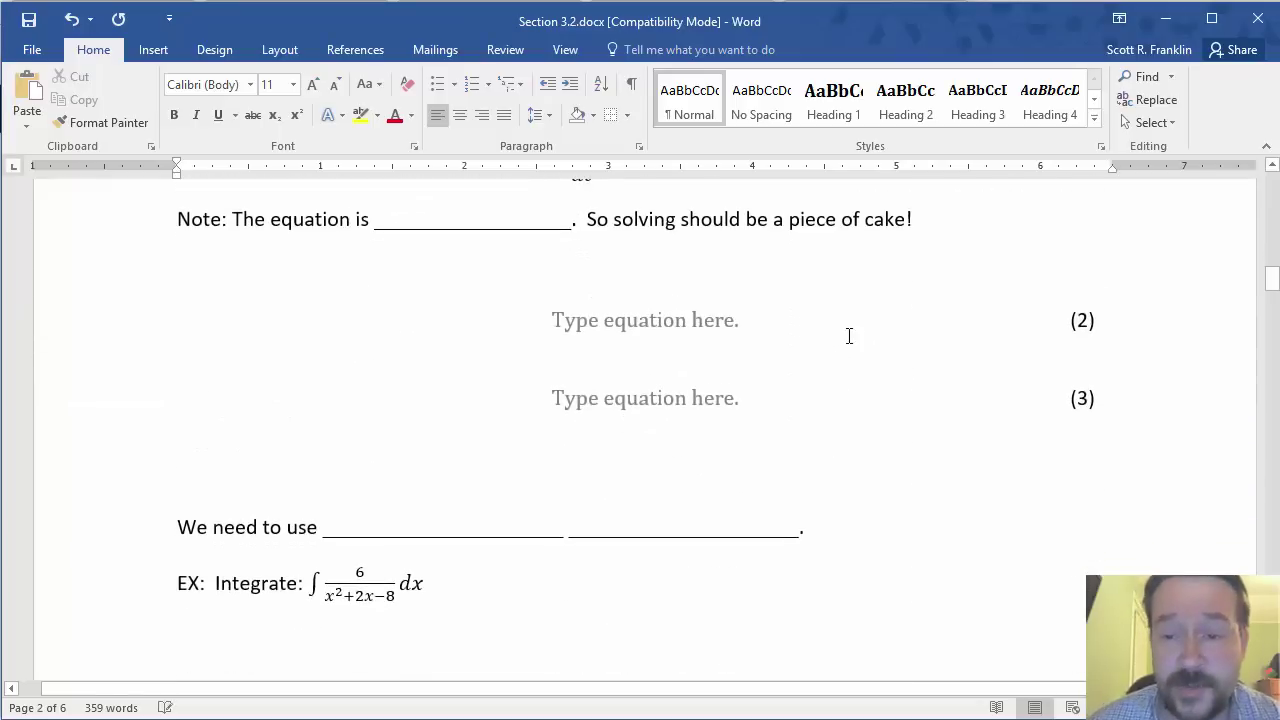
double_click(1082, 320)
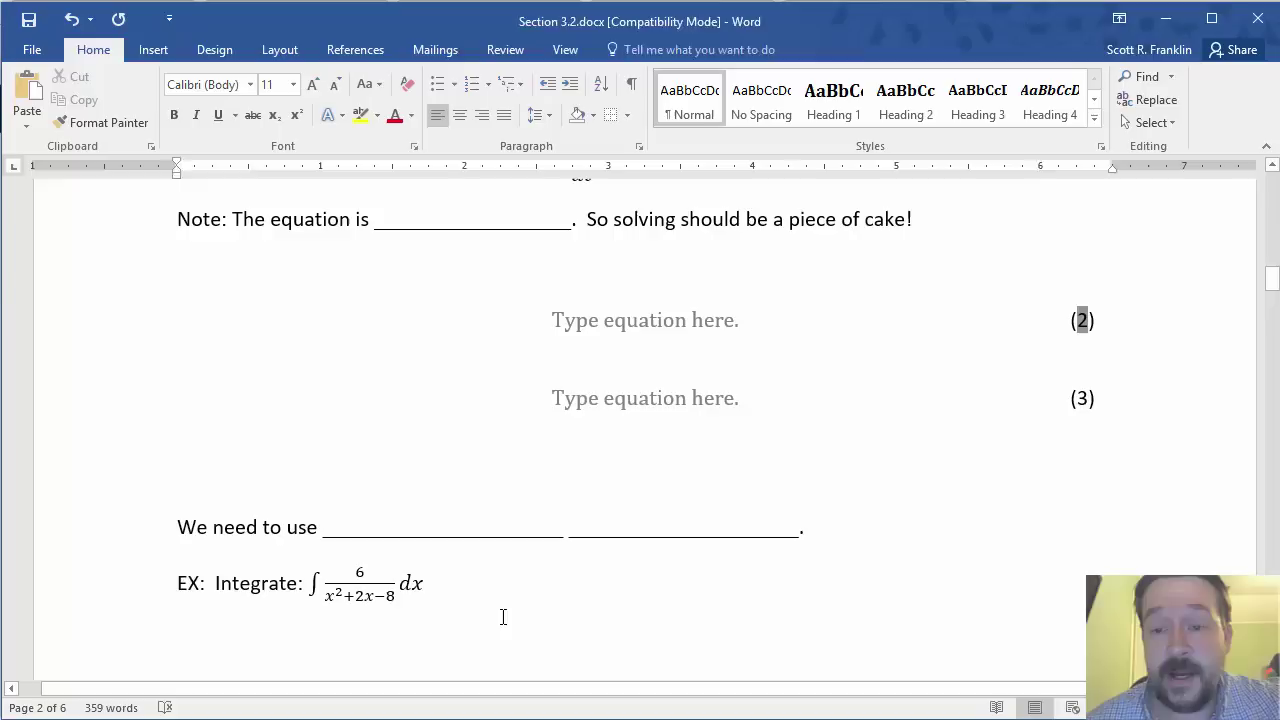
click(563, 332)
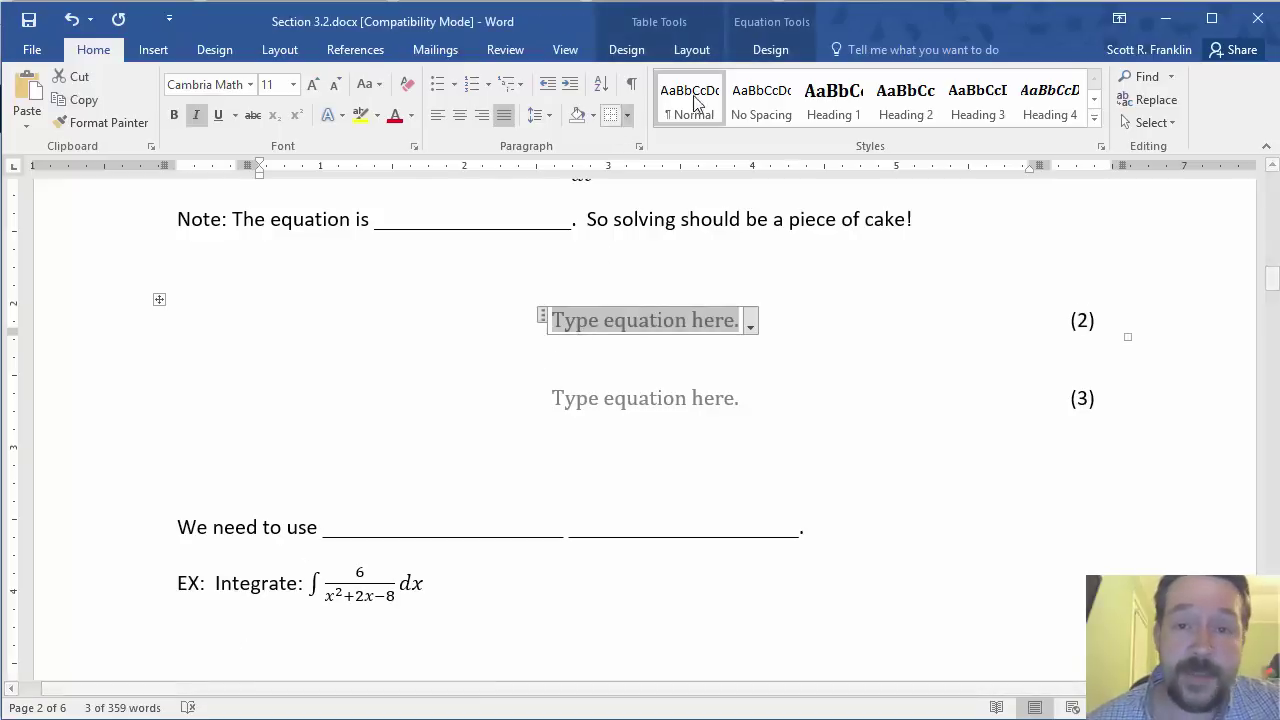
click(766, 52)
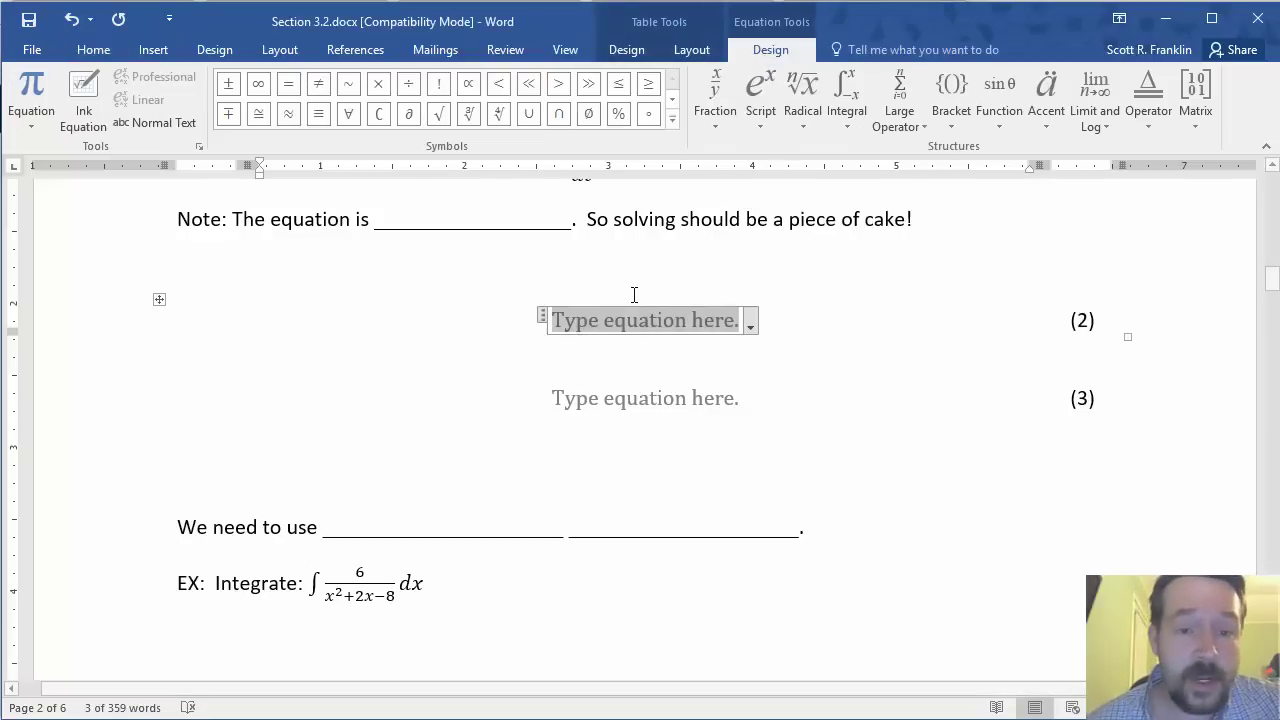
click(752, 325)
click(752, 325)
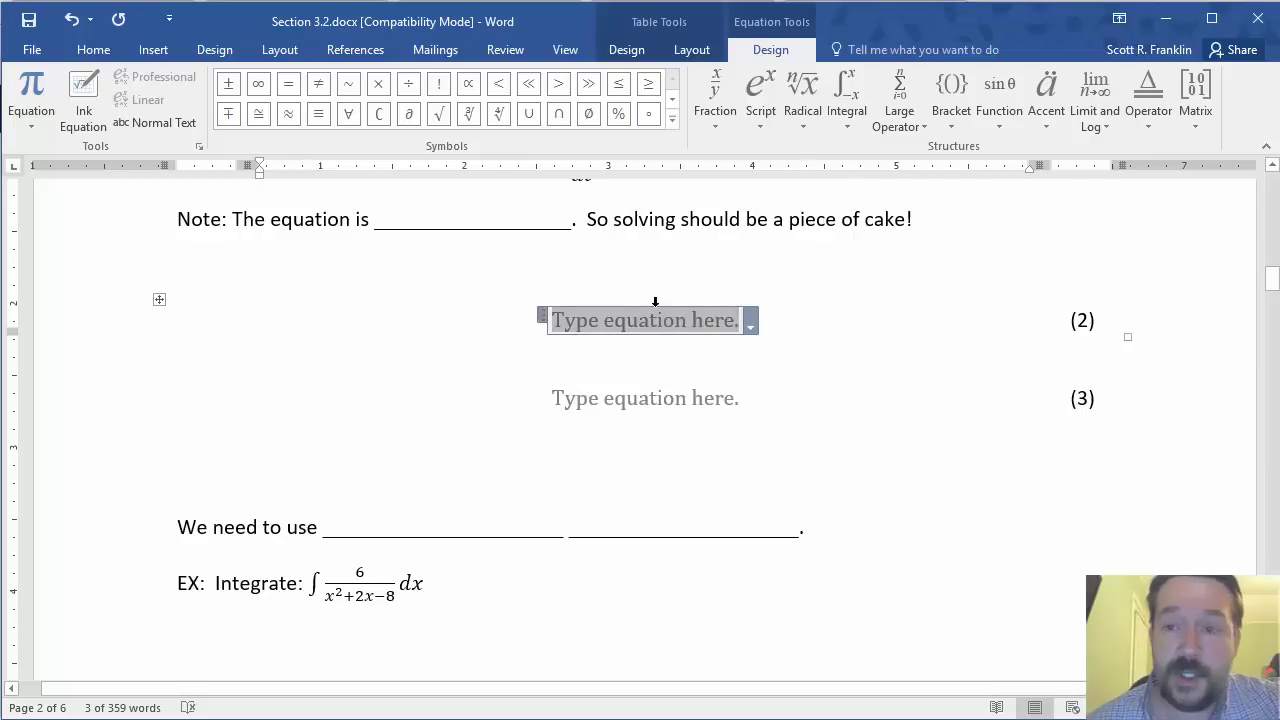
click(35, 118)
click(160, 316)
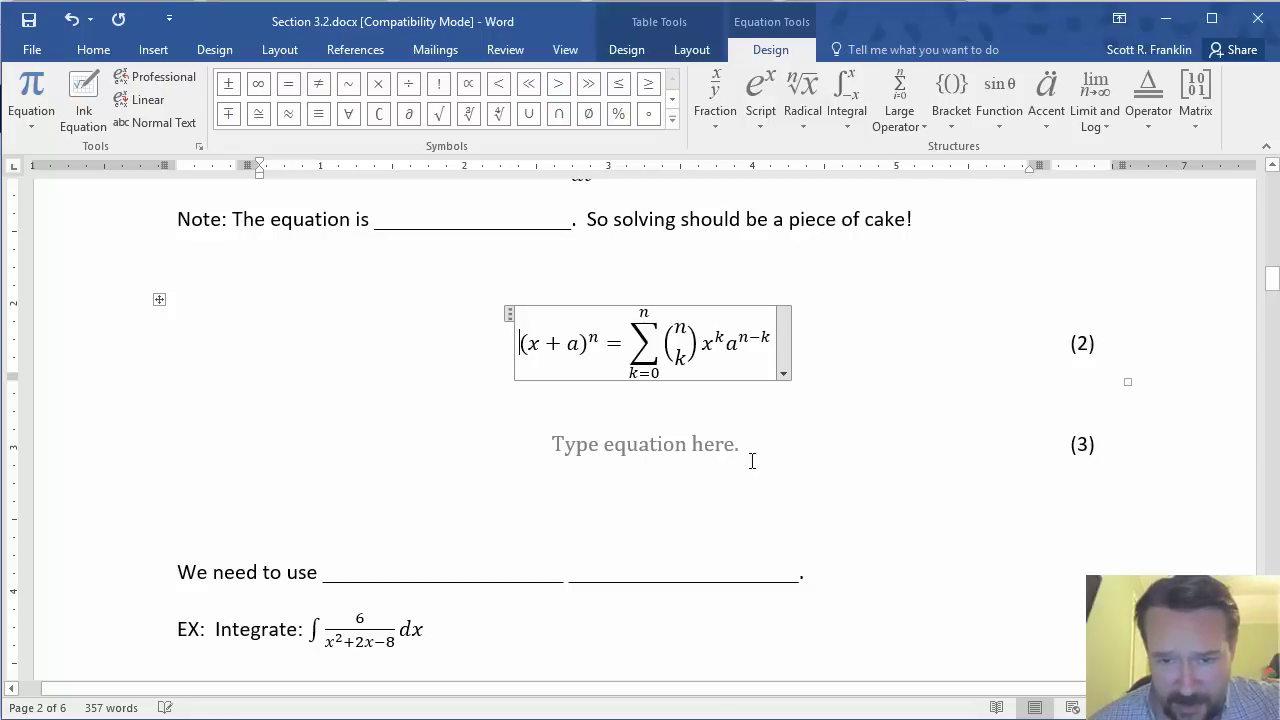
click(936, 368)
click(1090, 343)
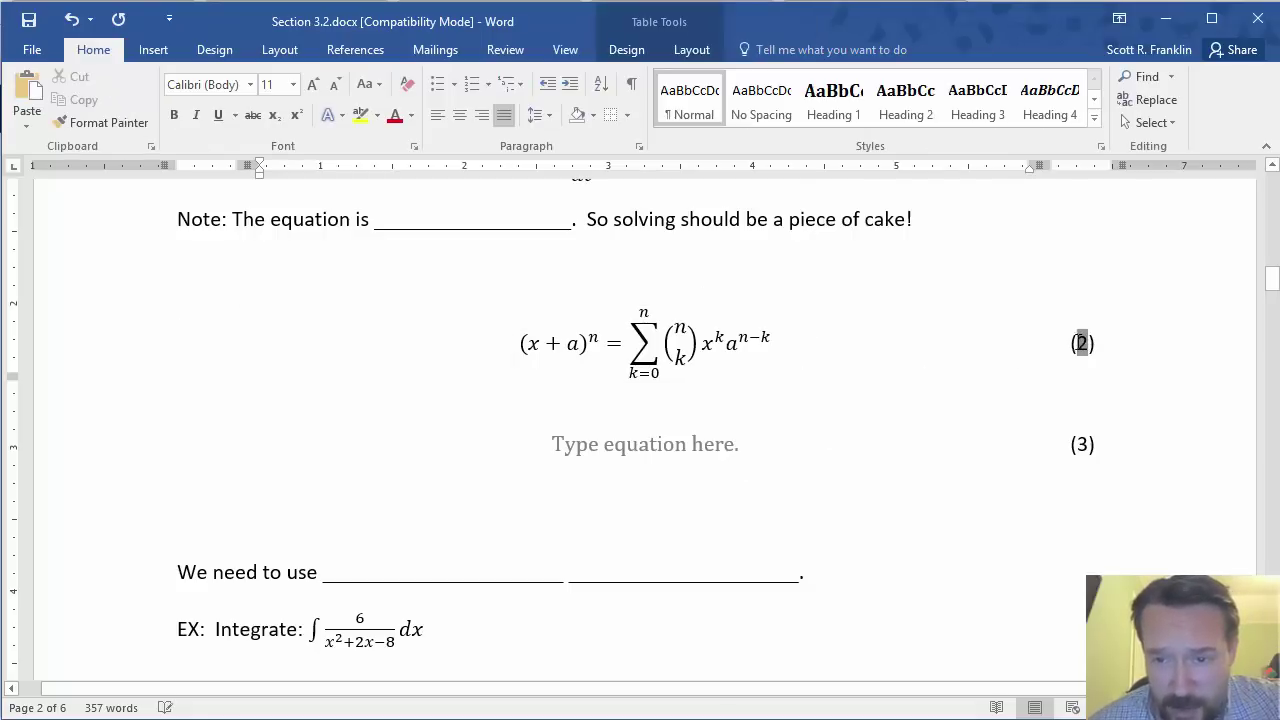
Add a bookmark named BinomEq to the number 2 in the equation label
click(165, 53)
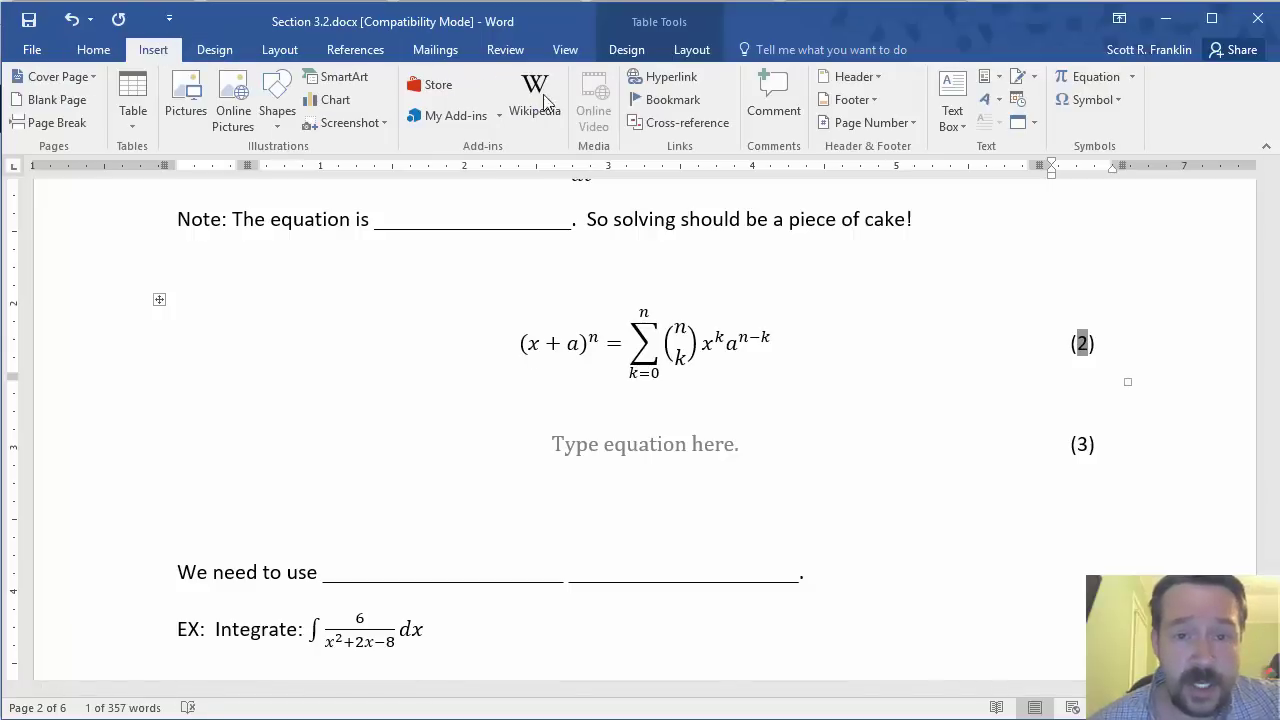
click(657, 100)
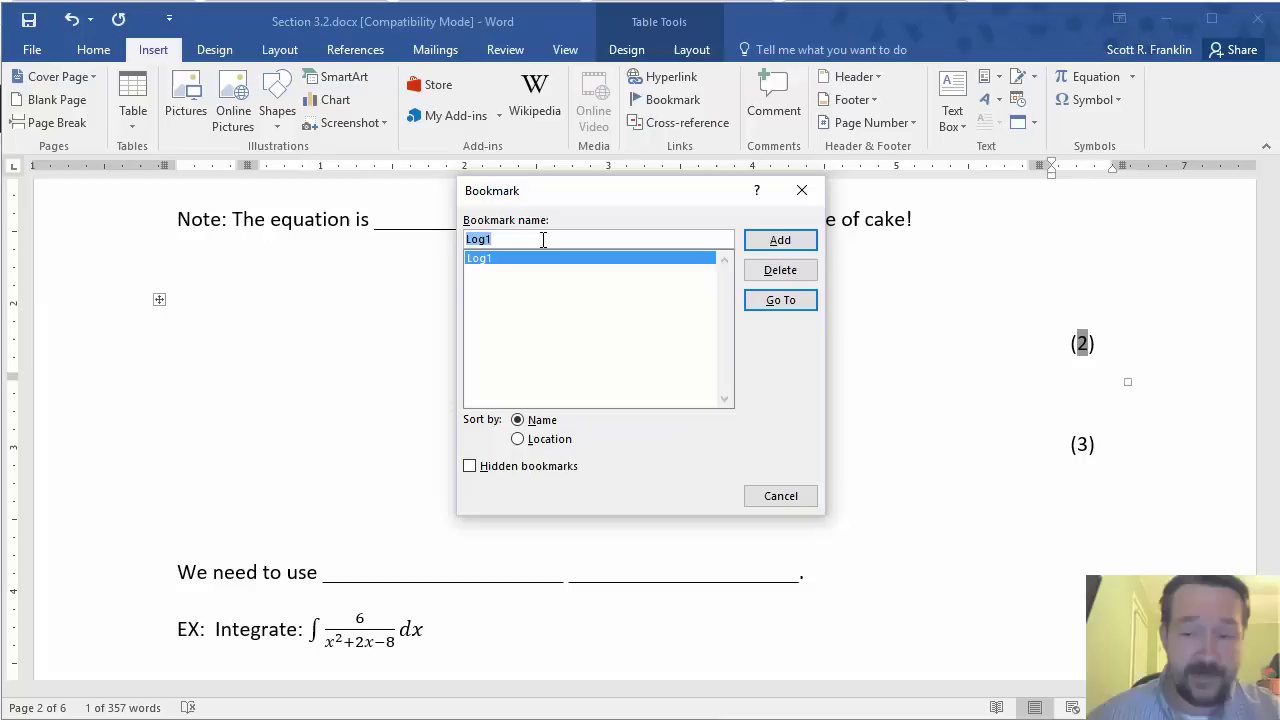
text(BinomEq)
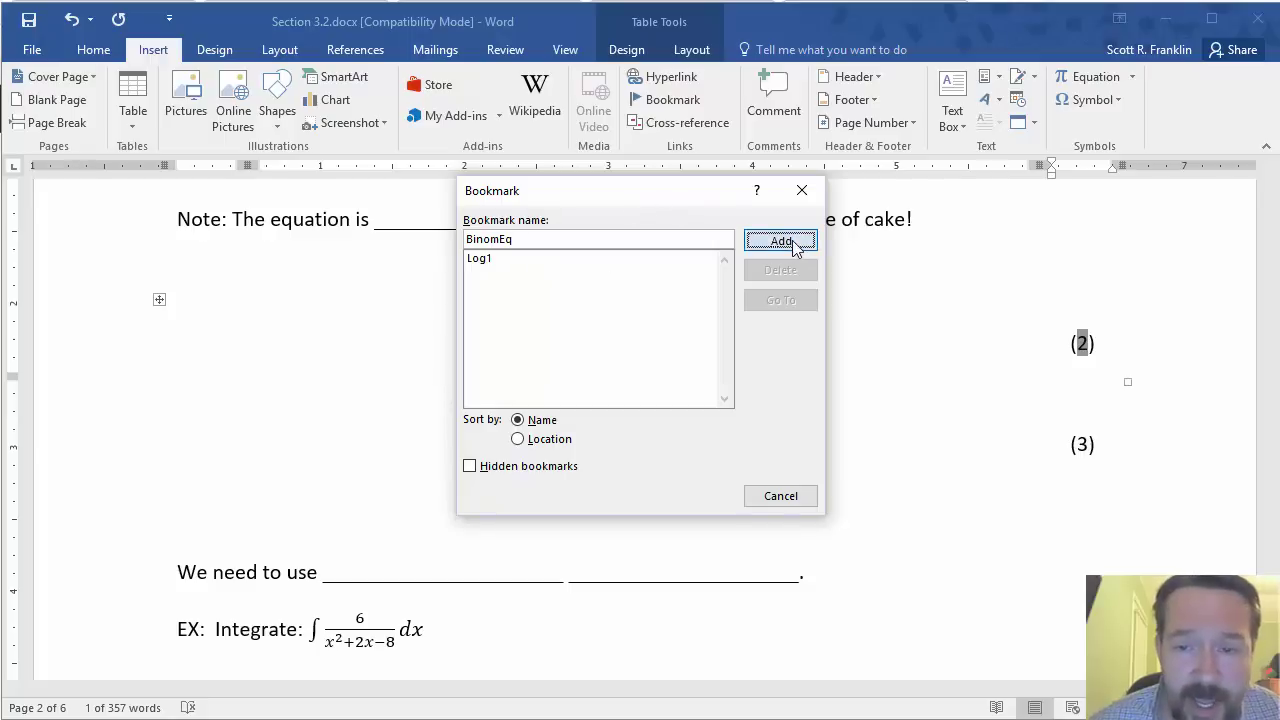
click(790, 242)
click(826, 313)
scroll(808, 431, down, 10)
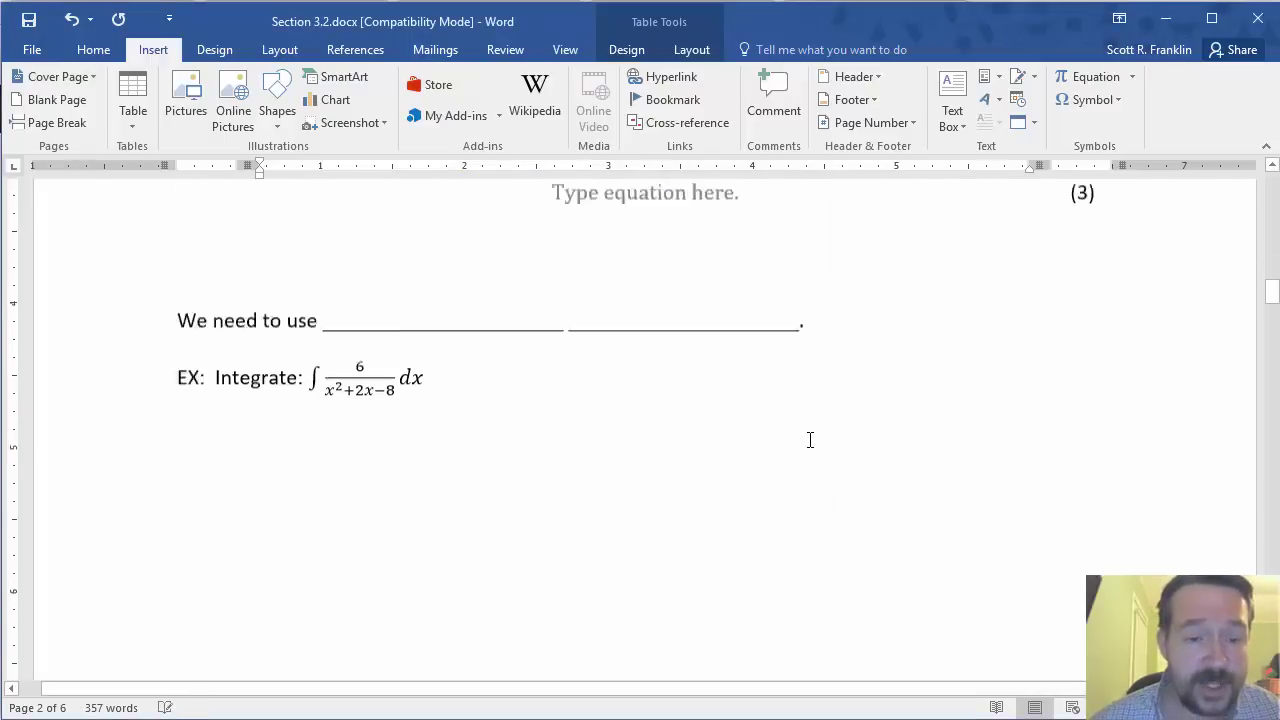
Replace the broken Error! reference text in the sentence with an opening parenthesis
click(414, 372)
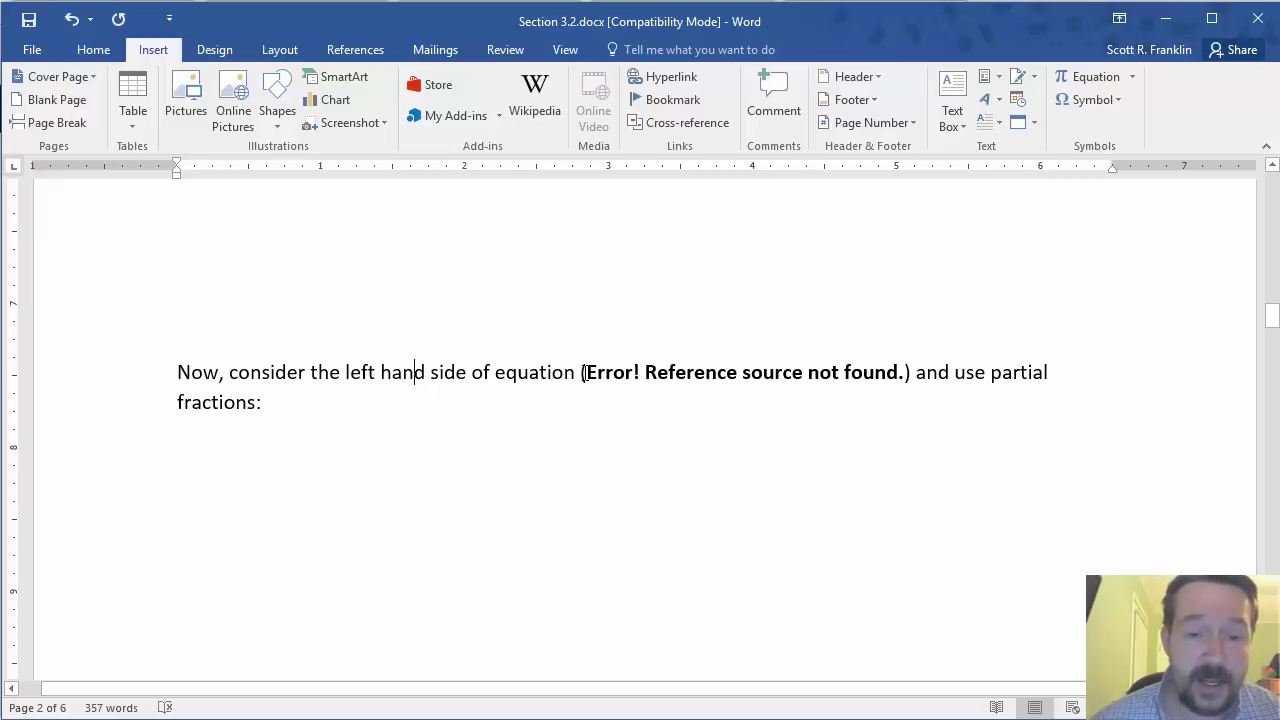
drag(583, 372, 909, 368)
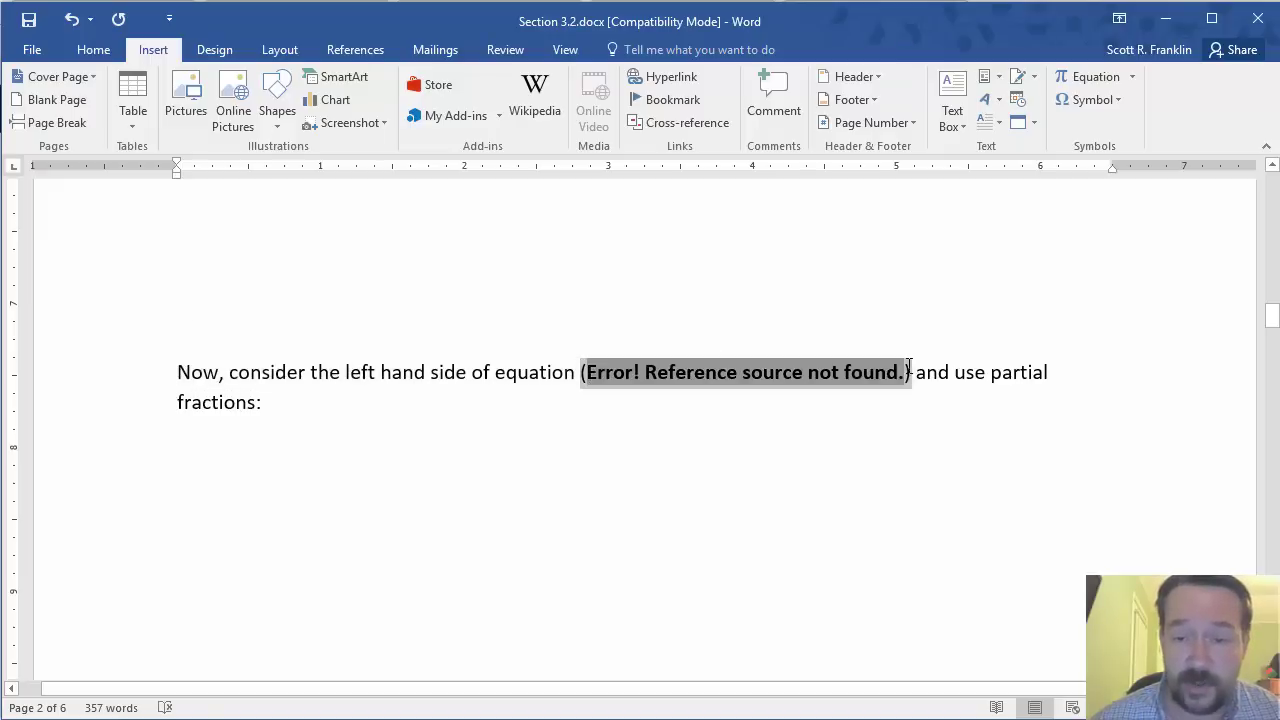
key(Delete)
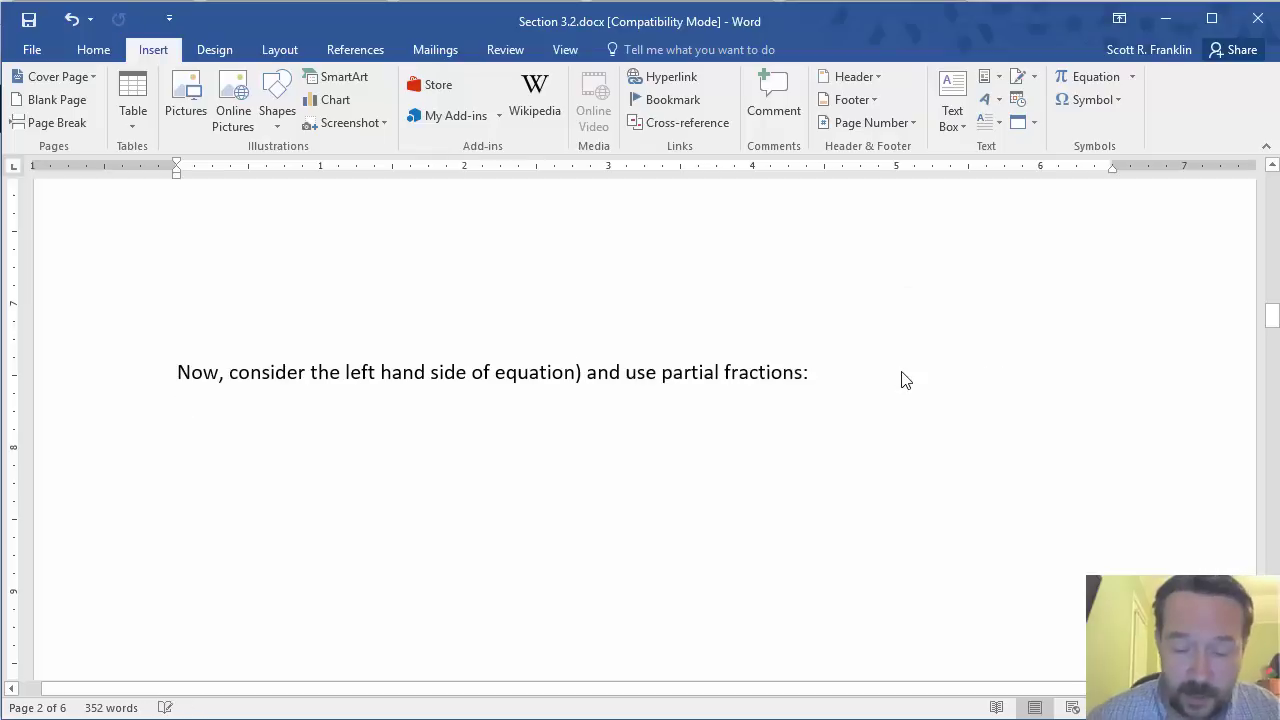
text(()
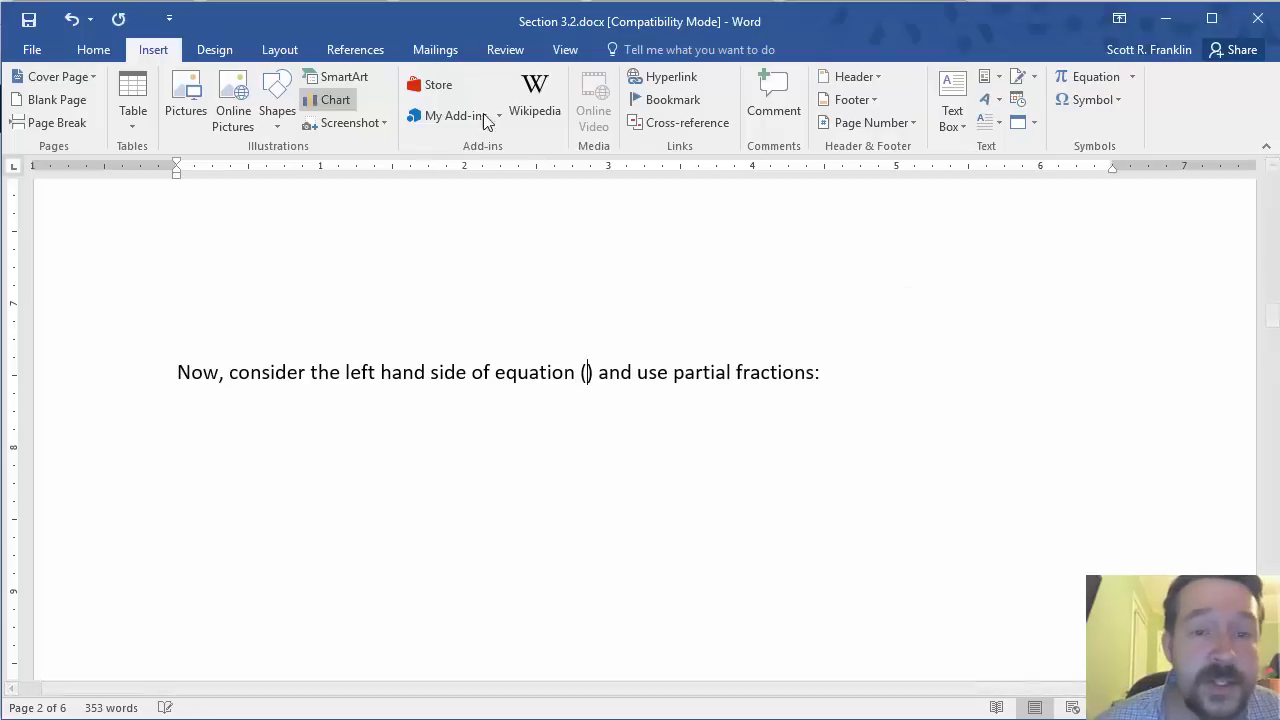
Insert a cross-reference to the BinomEq bookmark so the sentence reads equation (2)
click(706, 121)
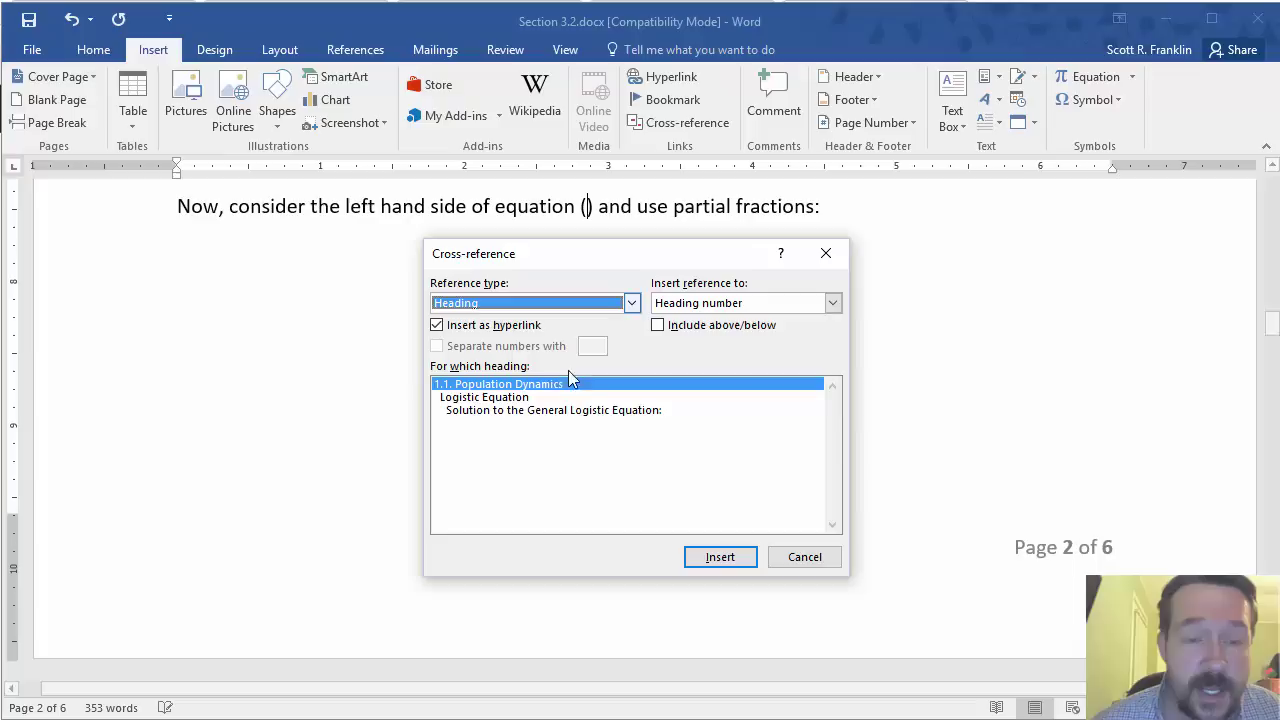
click(586, 300)
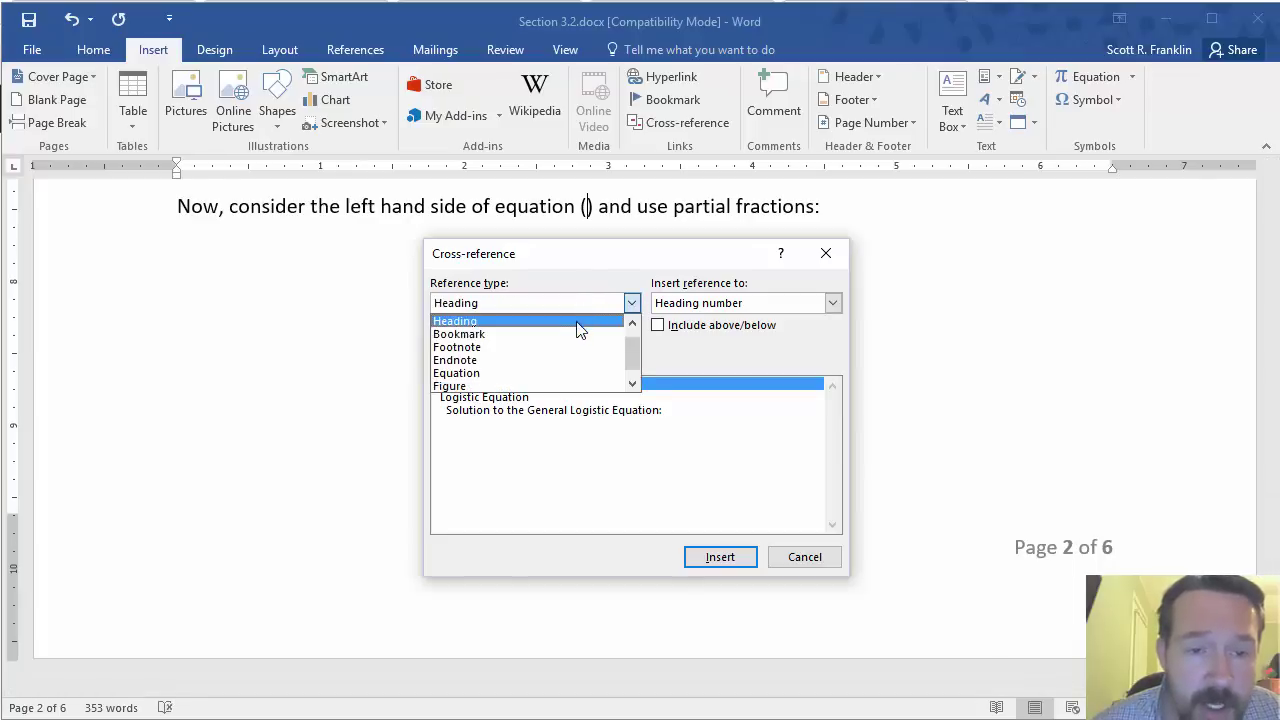
click(554, 335)
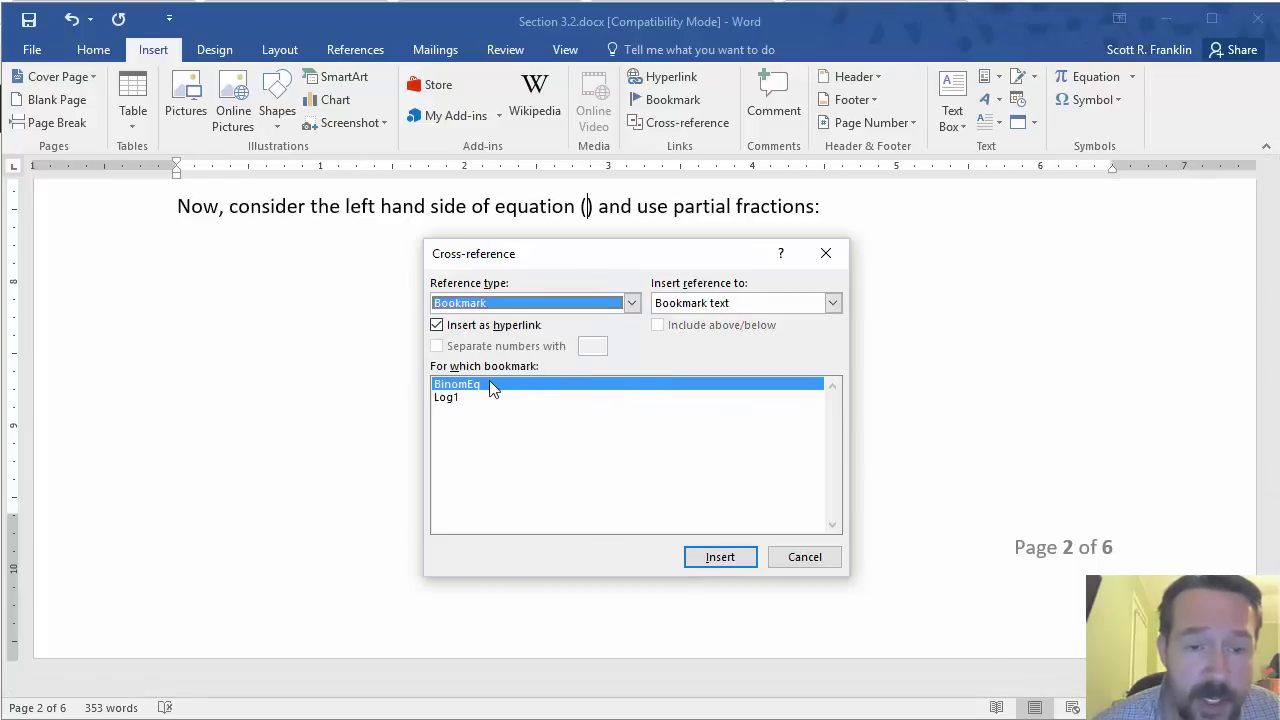
click(702, 559)
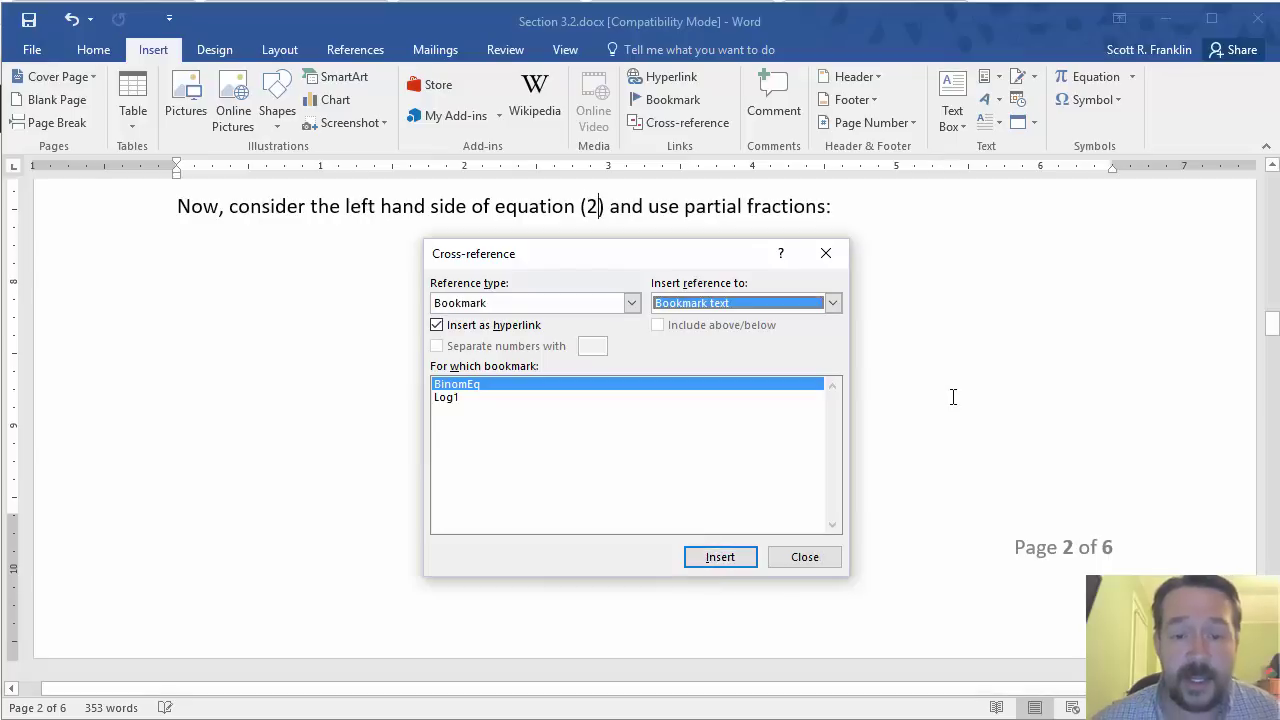
click(805, 557)
Scroll back up to the binomial theorem labelled (2) near the top of page 2
scroll(960, 375, up, 5)
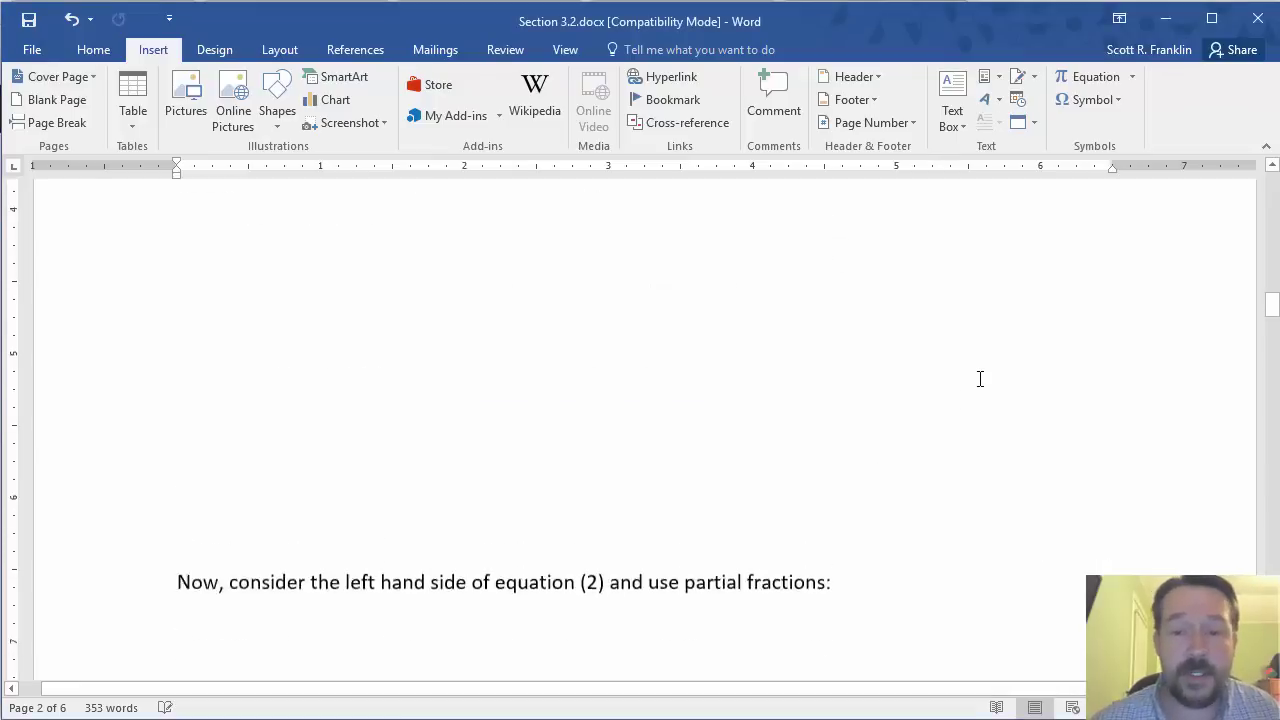
scroll(985, 372, down, 10)
scroll(987, 370, up, 3)
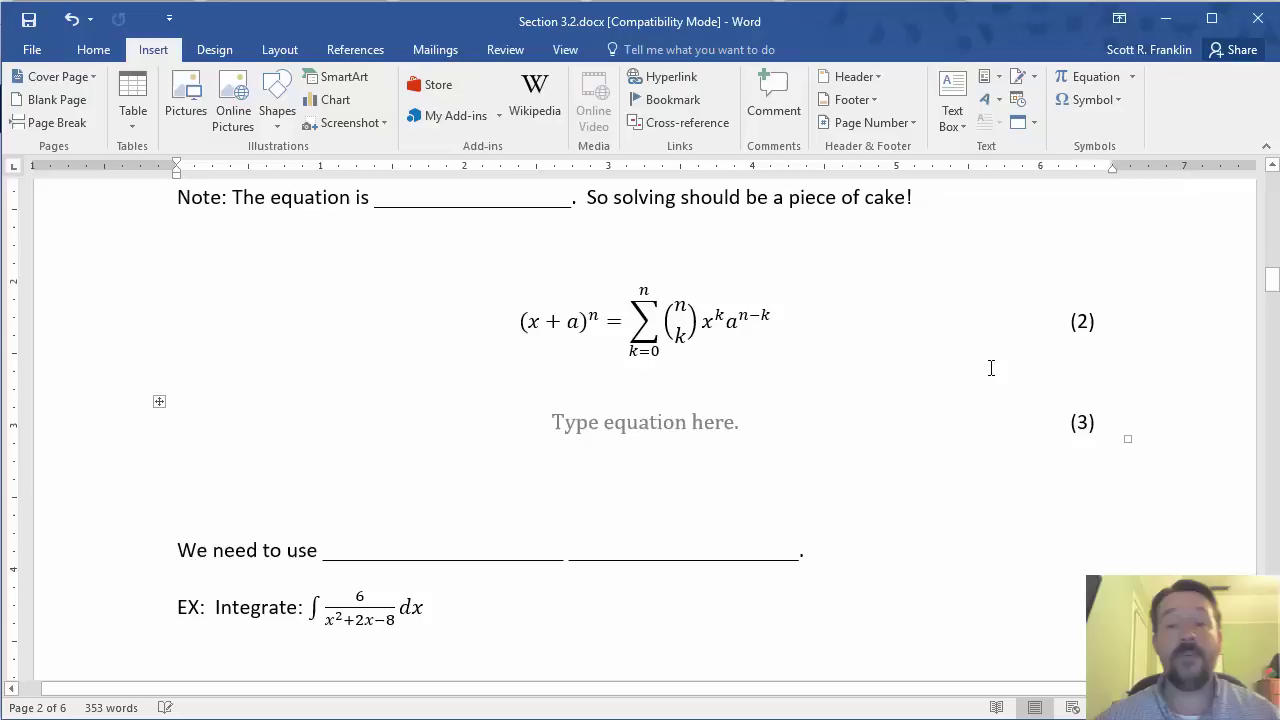
scroll(1003, 362, down, 9)
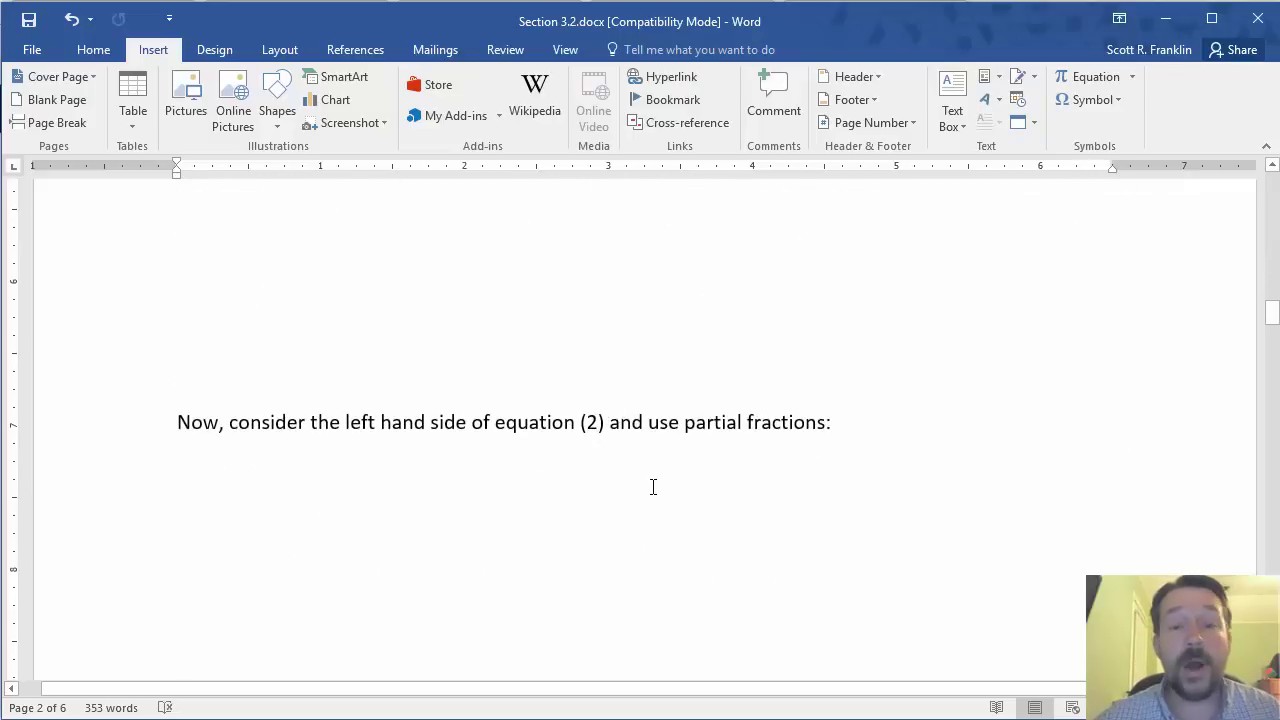
scroll(653, 487, up, 1)
scroll(653, 487, up, 10)
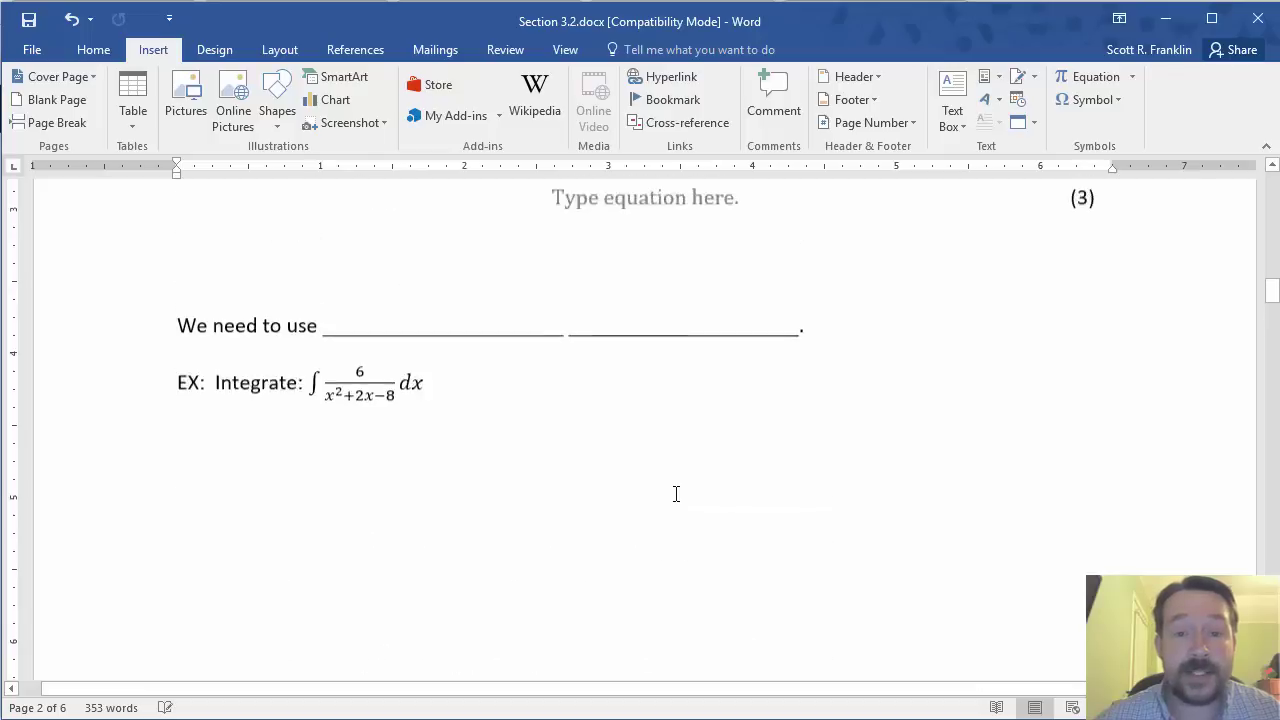
scroll(1030, 505, up, 2)
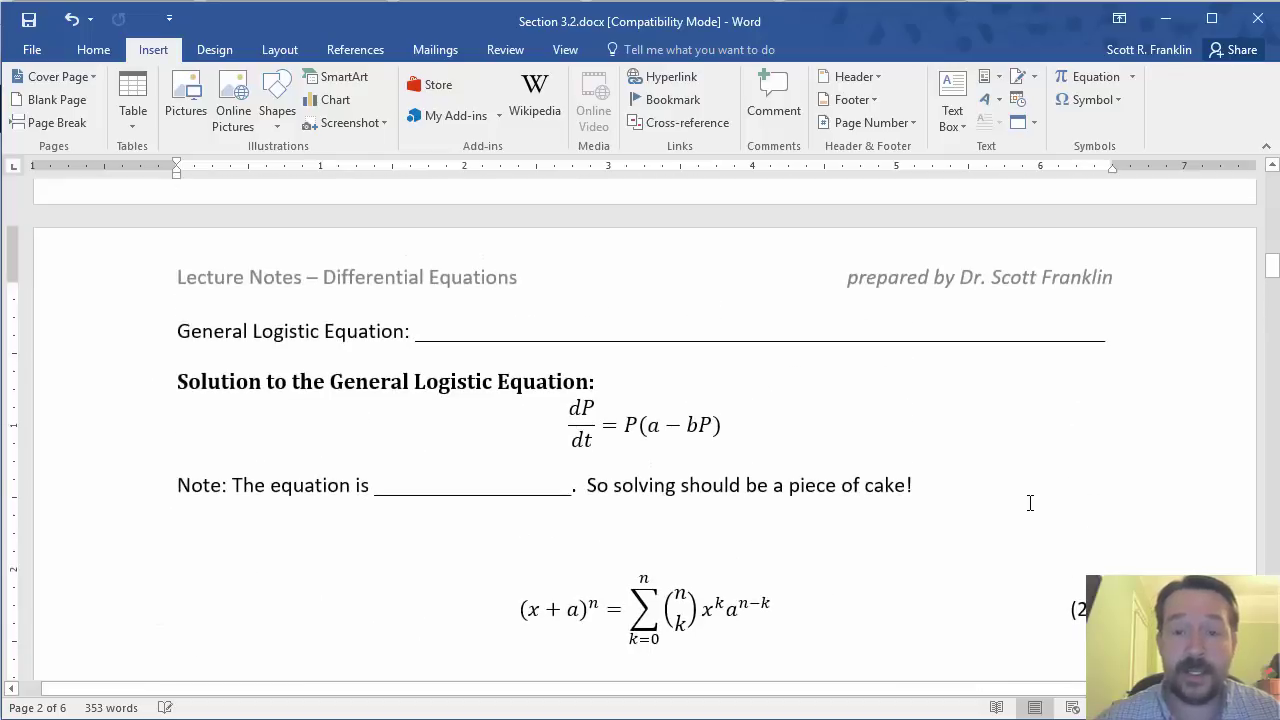
scroll(1011, 497, down, 2)
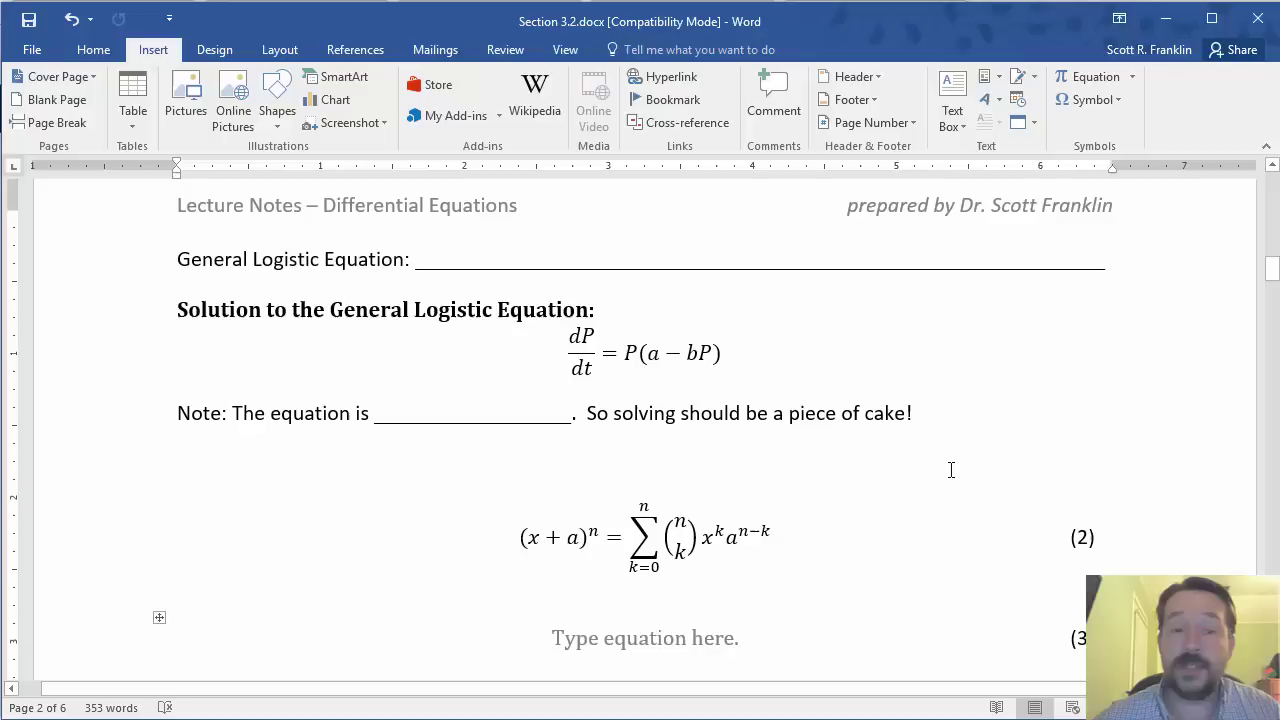